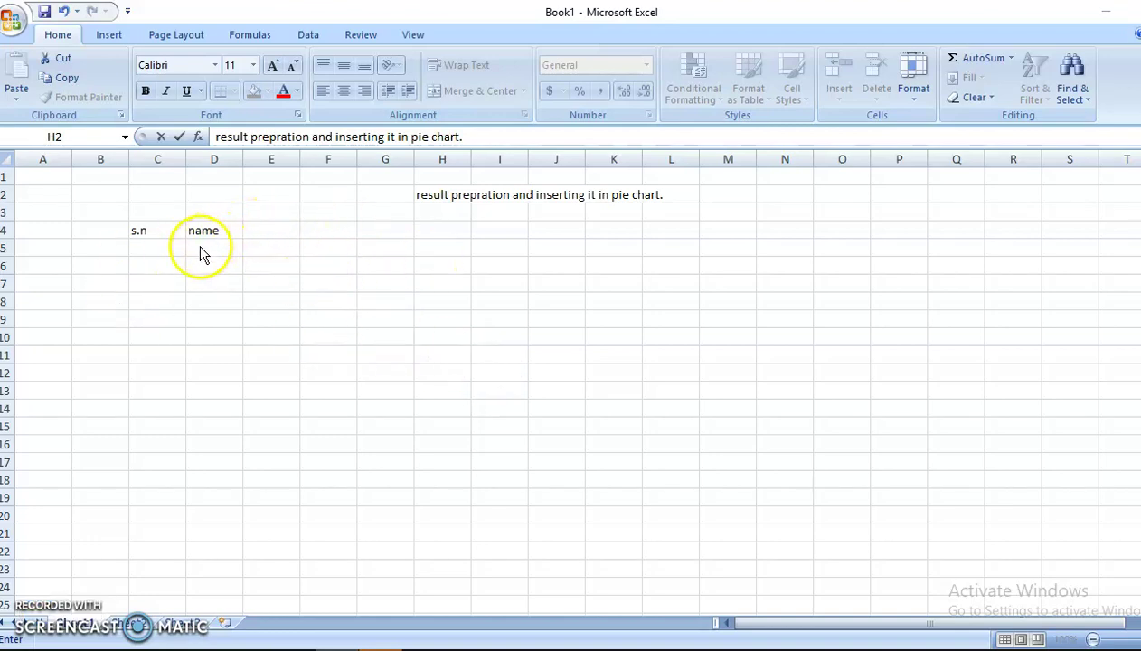
- Remove the stray 1 so the title stays unchanged
{"action": "type", "text": "1"}
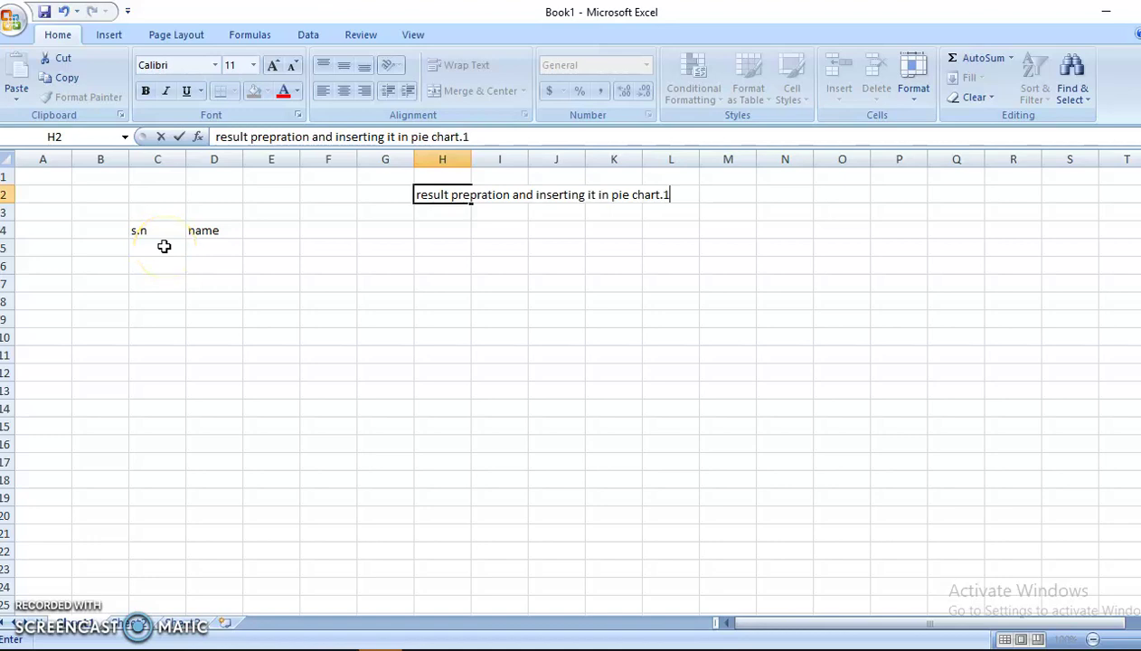
{"action": "key", "text": "BackSpace"}
{"action": "left_click", "coordinate": [148, 262]}
- Enter serial number 1 in C5 and the first student's name in D5
{"action": "left_click", "coordinate": [146, 244]}
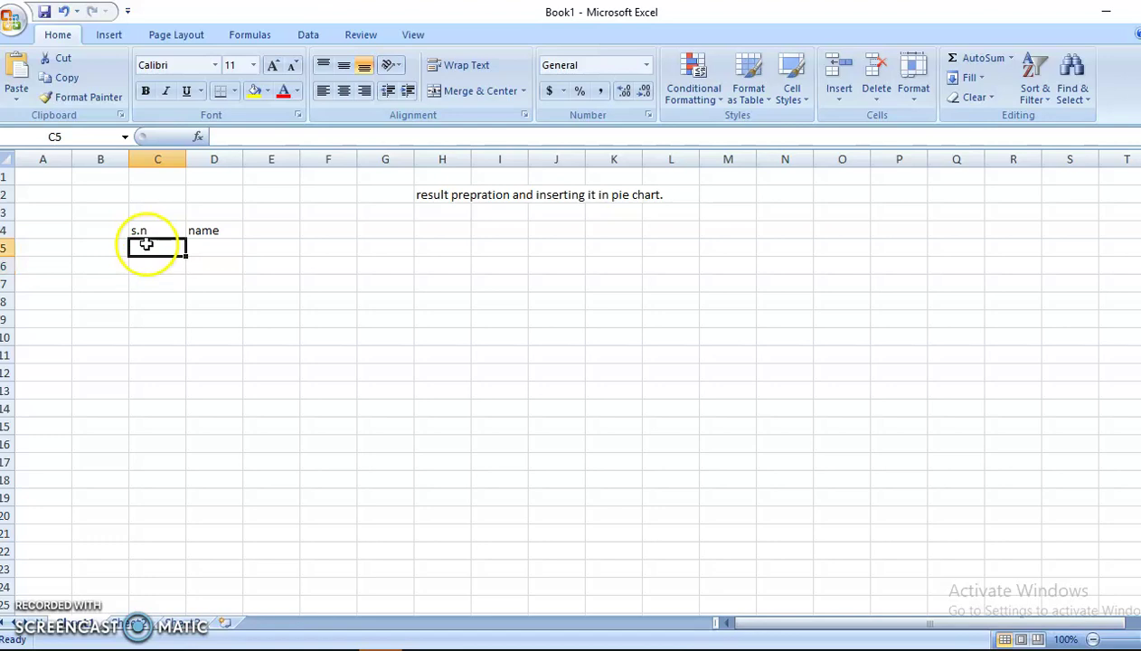
{"action": "type", "text": "1"}
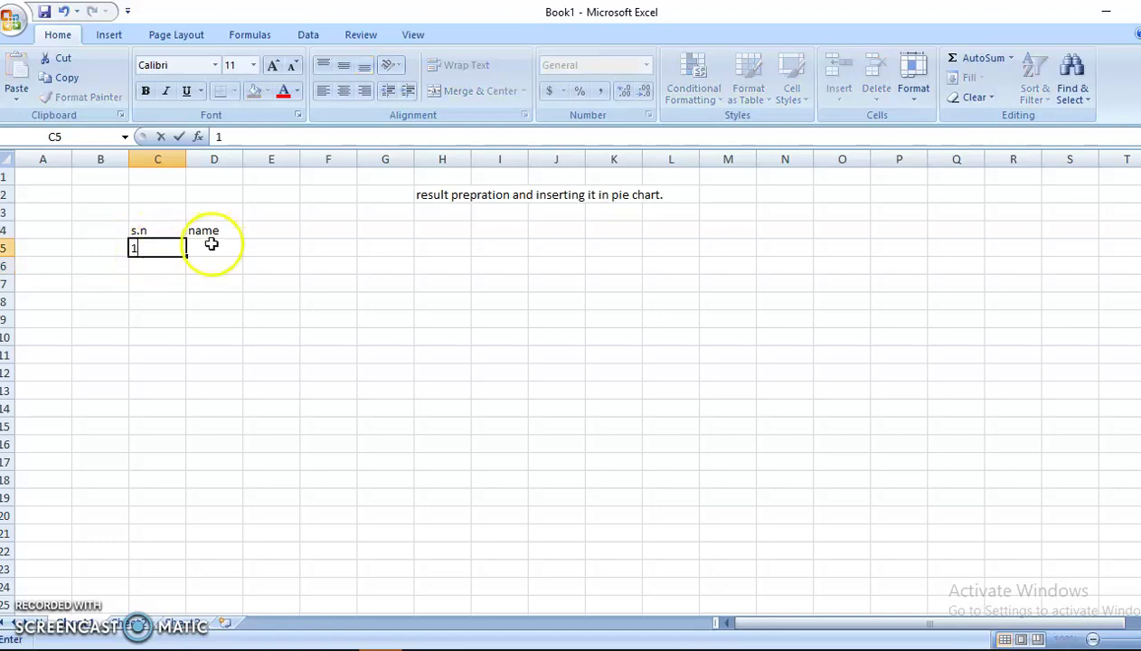
{"action": "left_click", "coordinate": [211, 244]}
{"action": "type", "text": "anitya sa"}
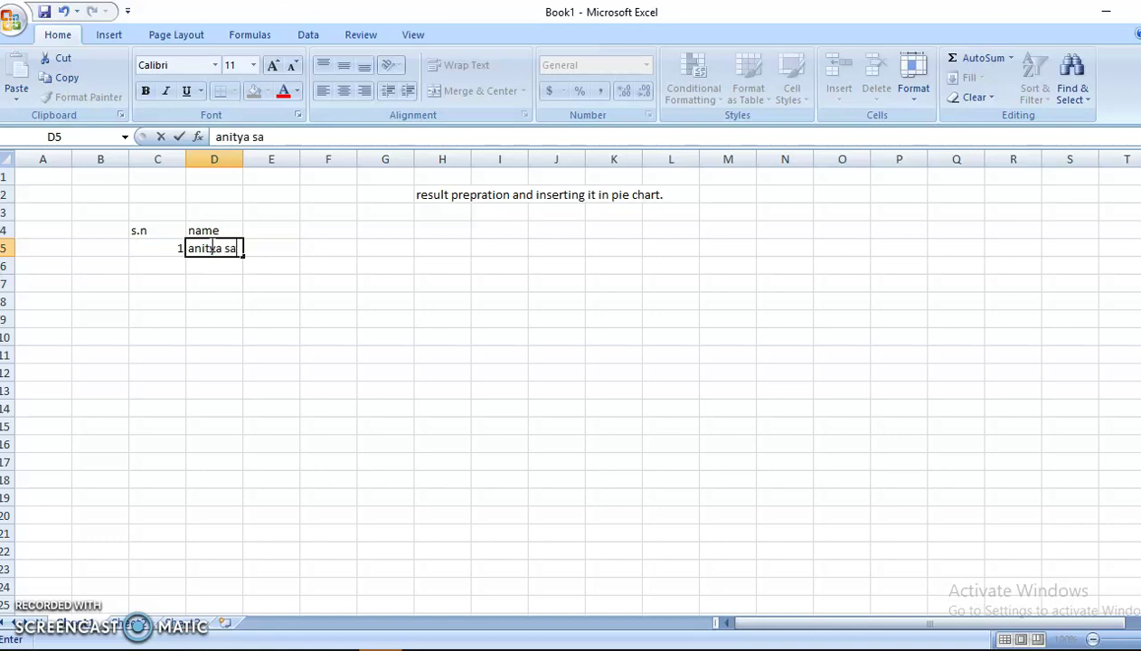
{"action": "type", "text": "h"}
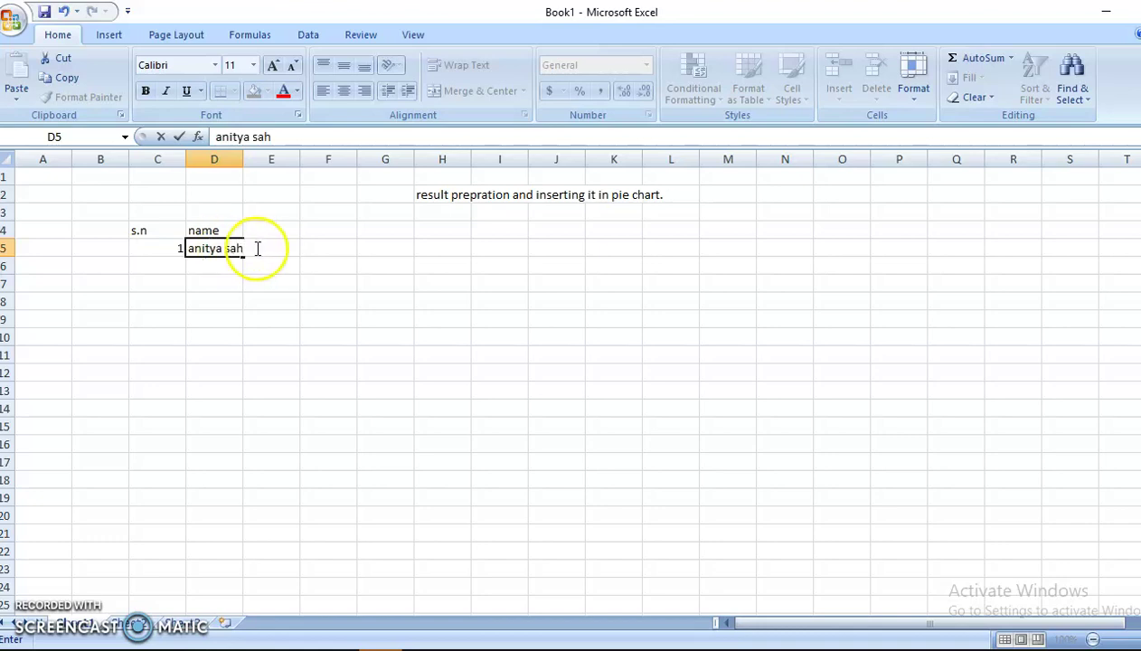
{"action": "left_click", "coordinate": [260, 232]}
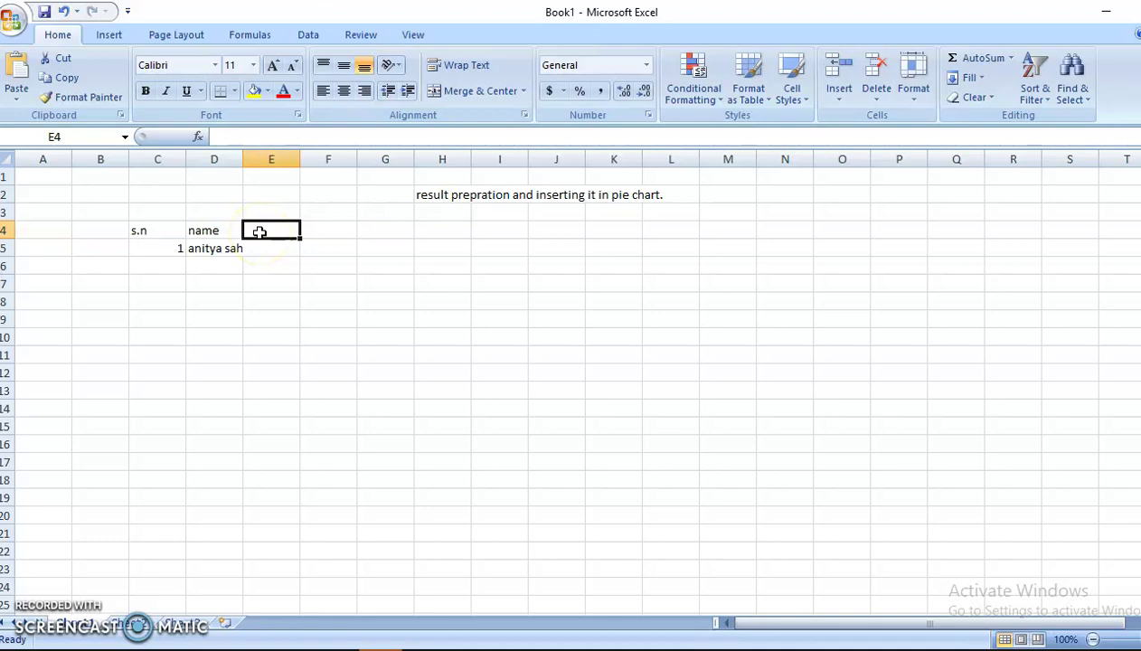
- Type the headings math, socail and nepali into E4, F4 and G4
{"action": "type", "text": "math"}
{"action": "left_click", "coordinate": [317, 238]}
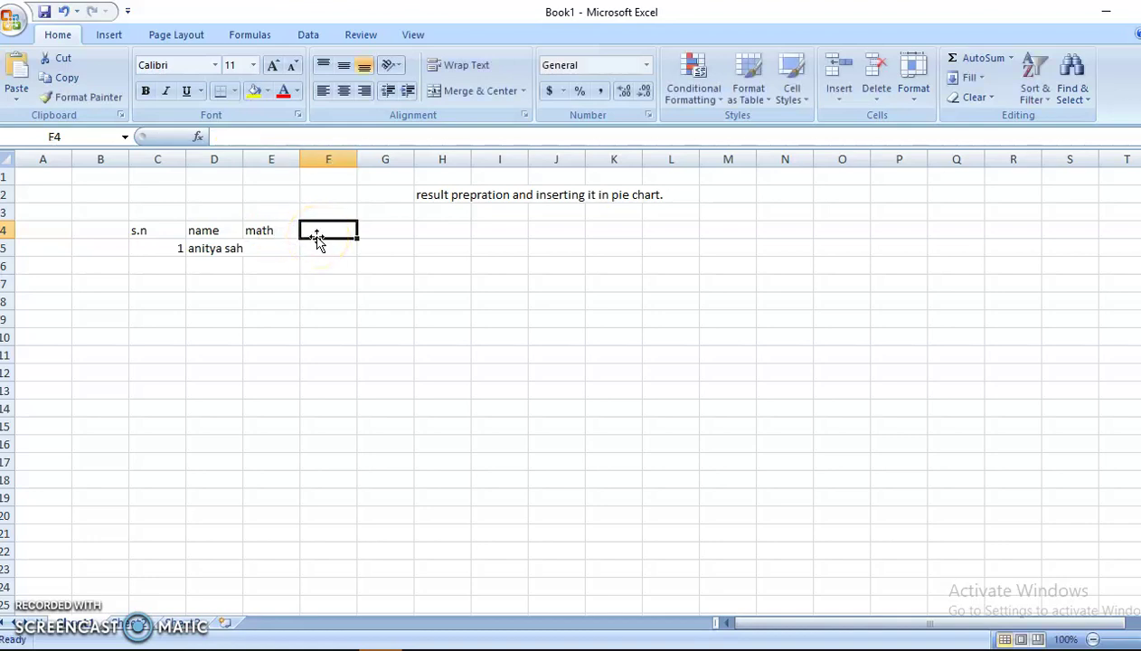
{"action": "type", "text": "socail"}
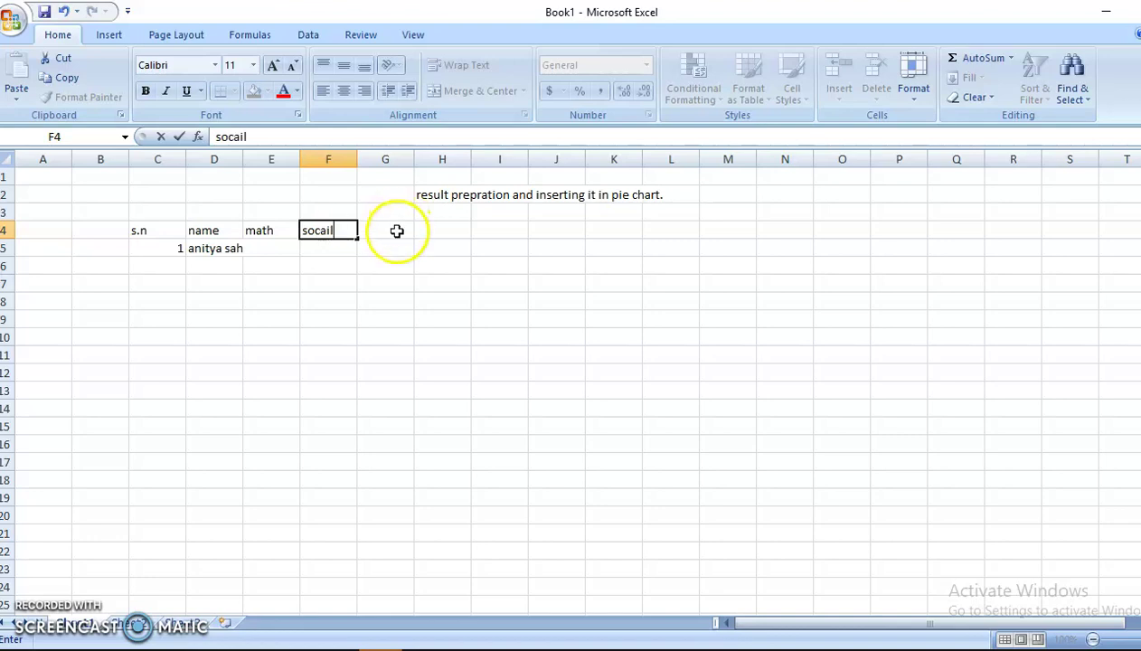
{"action": "left_click", "coordinate": [397, 230]}
{"action": "type", "text": "nepalu"}
{"action": "key", "text": "BackSpace"}
{"action": "type", "text": "i"}
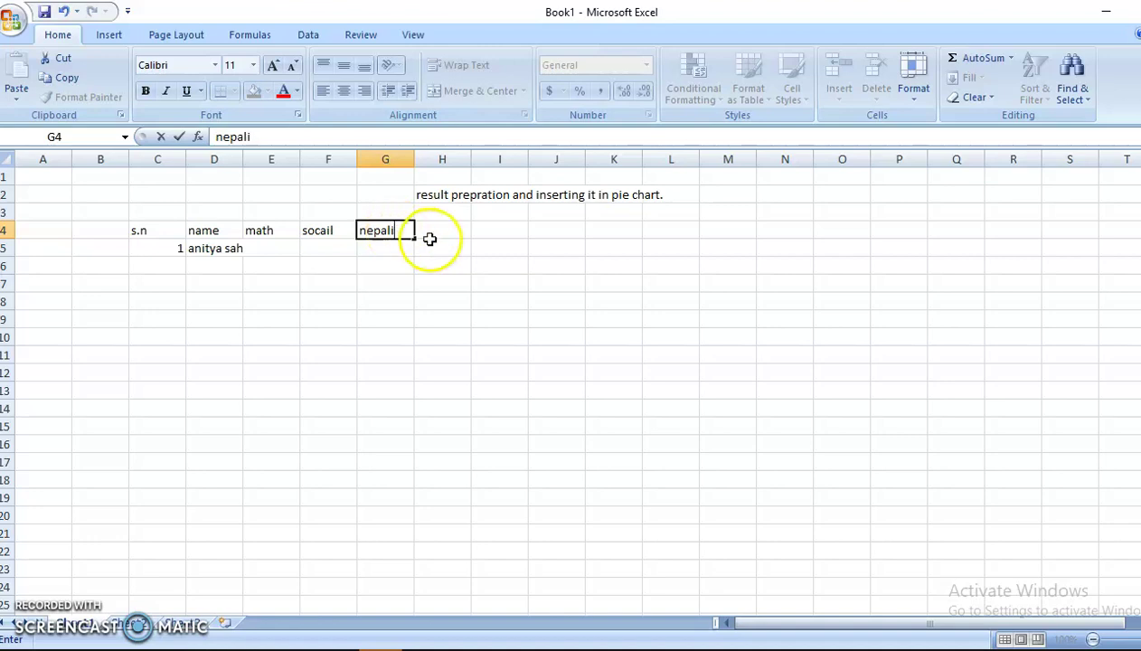
{"action": "left_click", "coordinate": [431, 232]}
- Add the headings english, computer, total and average in H4 through K4
{"action": "type", "text": "english"}
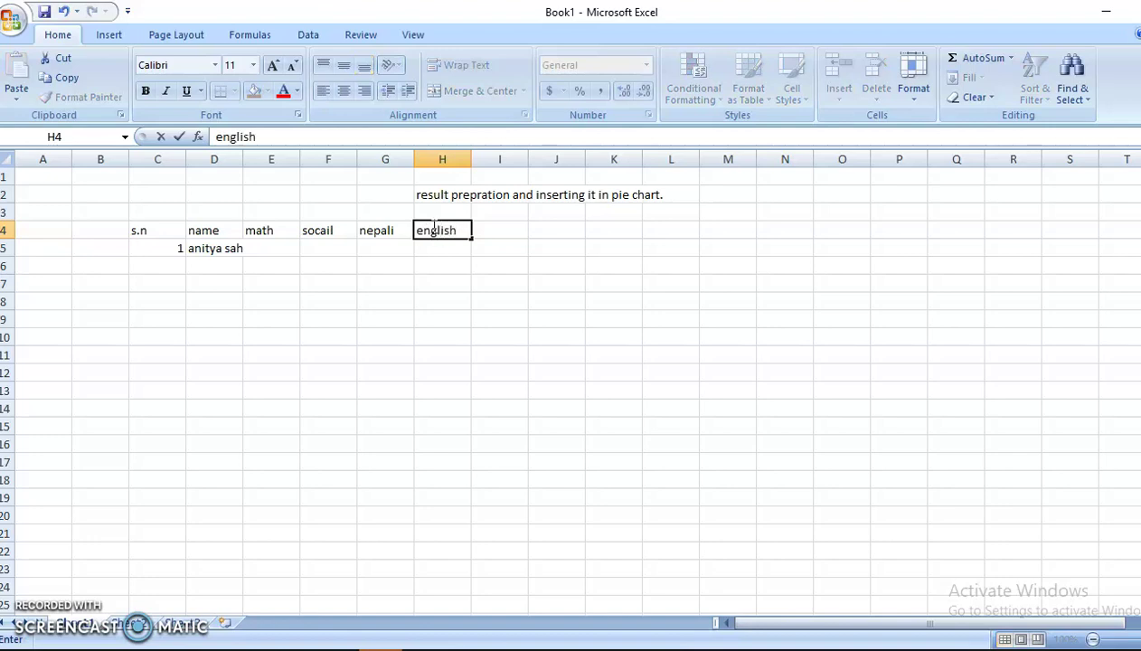
{"action": "left_click", "coordinate": [492, 229]}
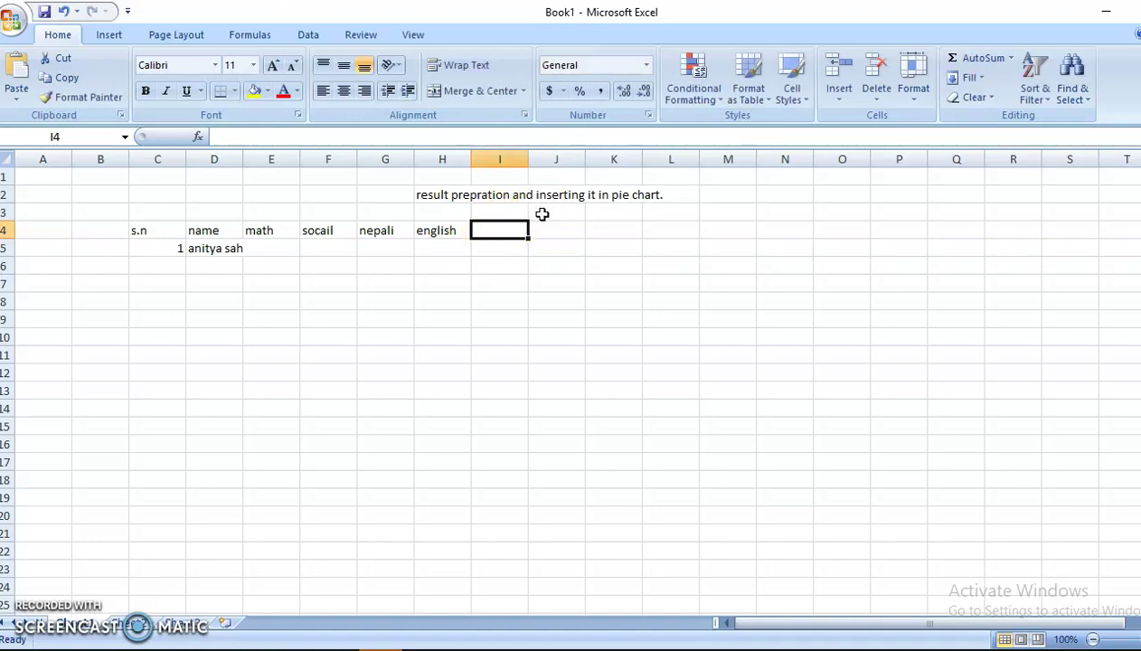
{"action": "type", "text": "computer"}
{"action": "left_click", "coordinate": [544, 233]}
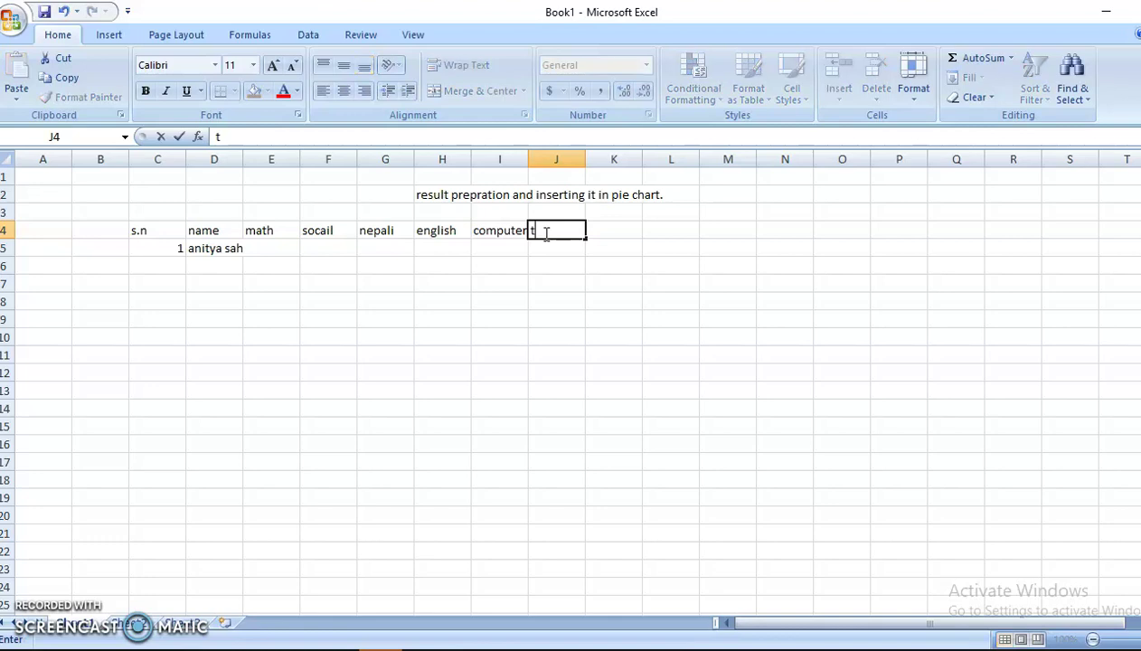
{"action": "type", "text": "total"}
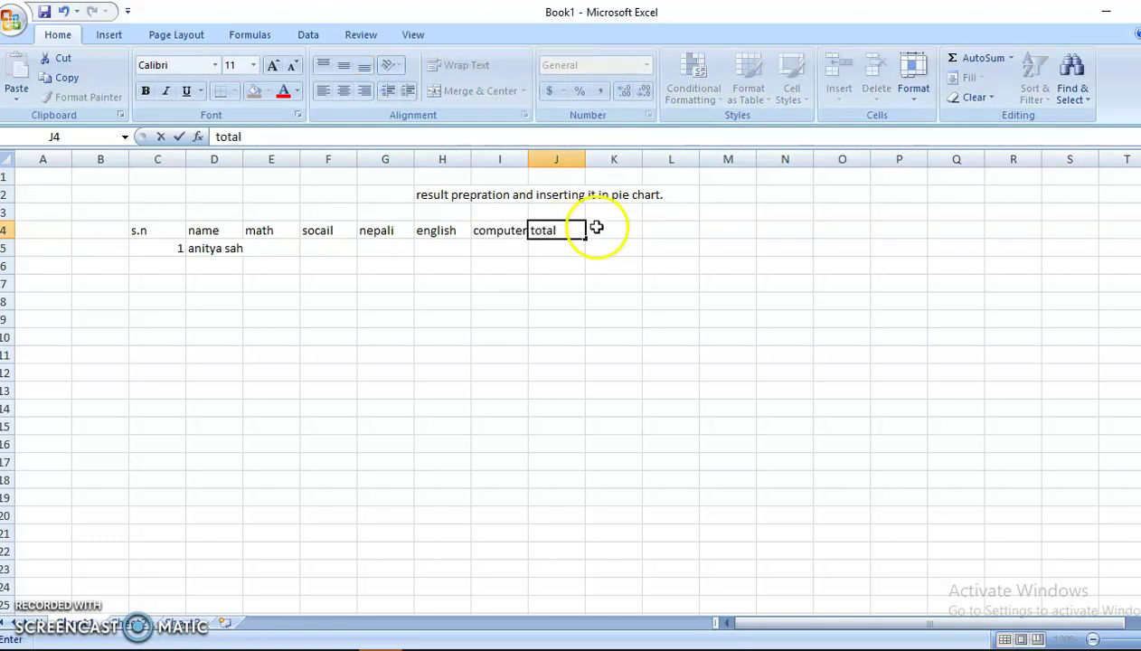
{"action": "left_click", "coordinate": [597, 228]}
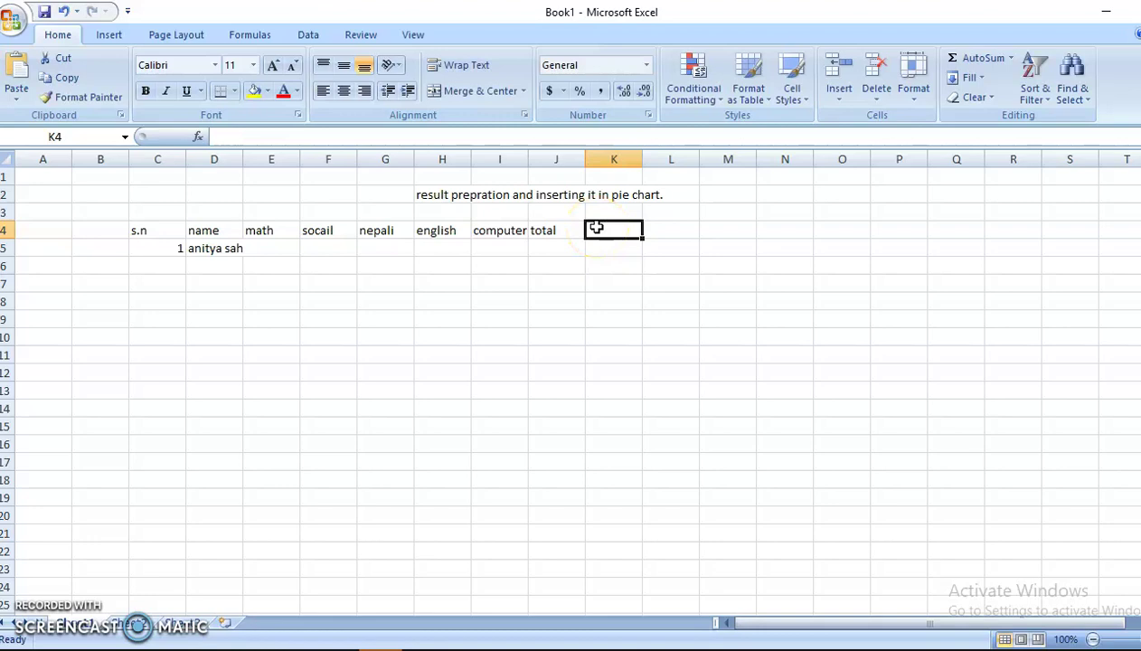
{"action": "type", "text": "av"}
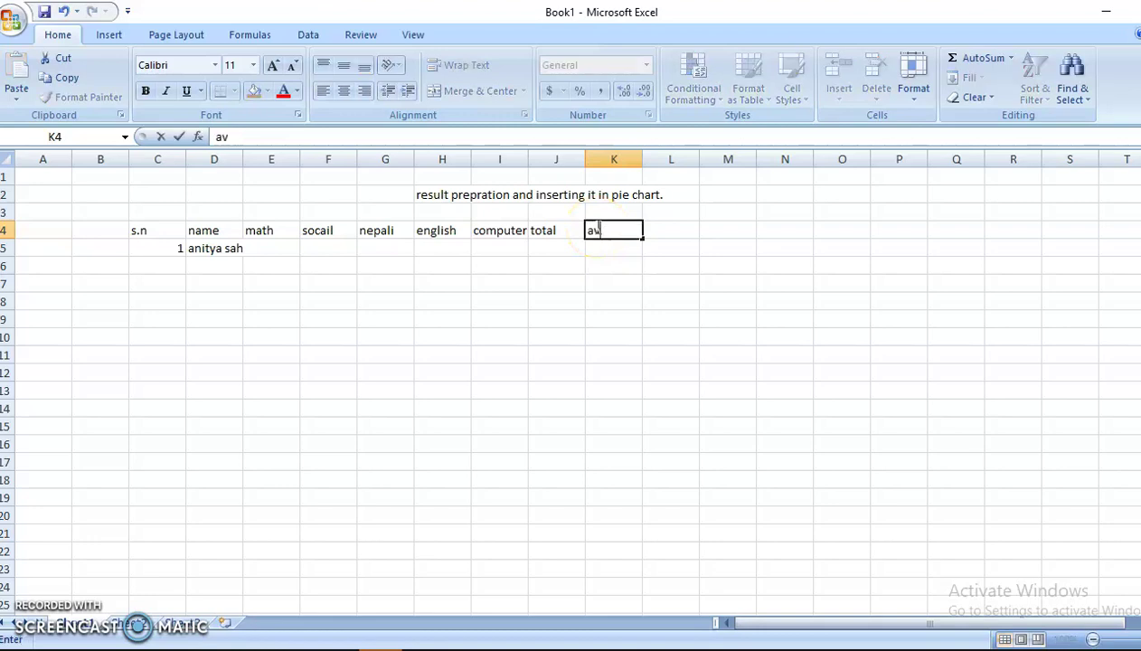
{"action": "type", "text": "erage"}
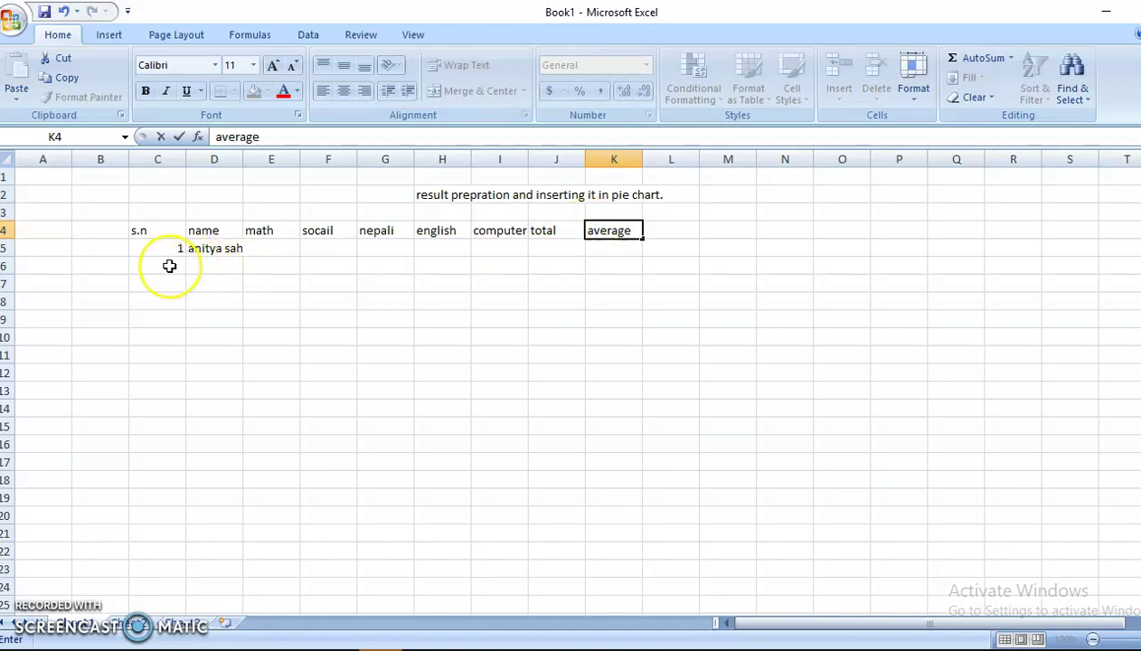
{"action": "left_click", "coordinate": [169, 266]}
- Enter serial numbers 2, 3 and 4 with each student's name in rows 6–8
{"action": "type", "text": "2"}
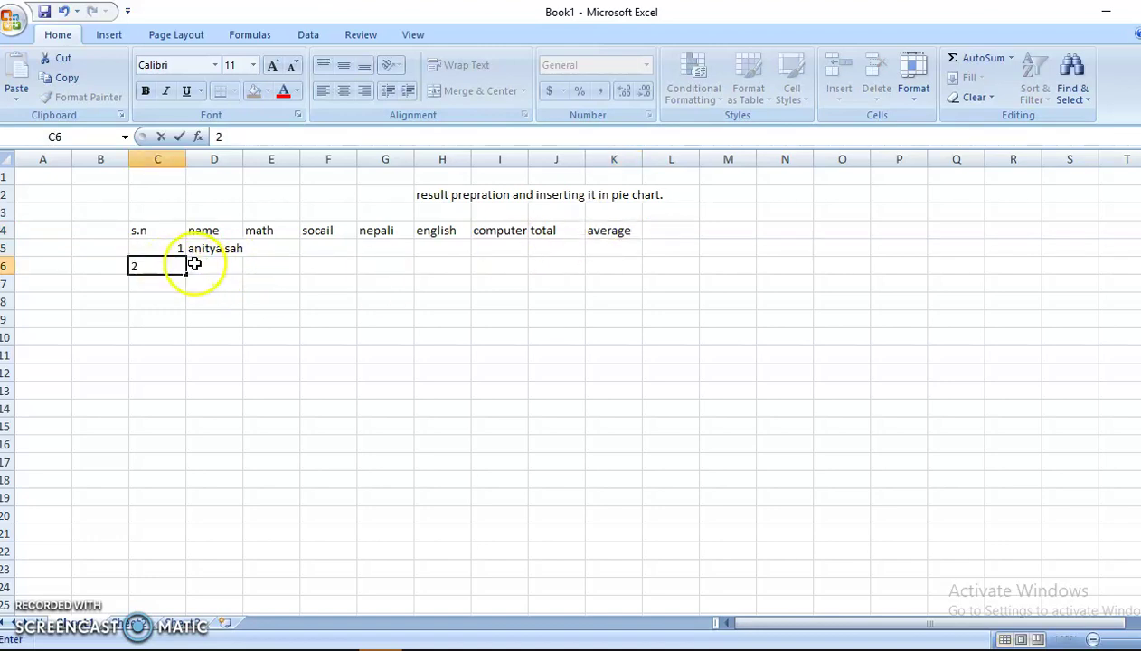
{"action": "left_click", "coordinate": [194, 264]}
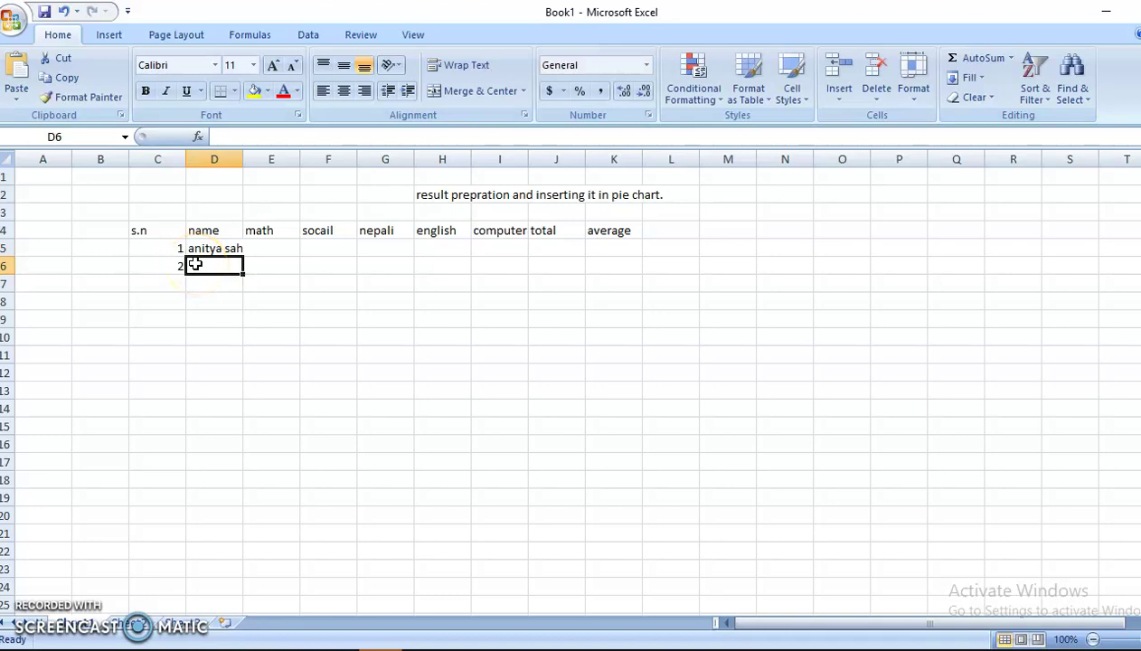
{"action": "type", "text": "a"}
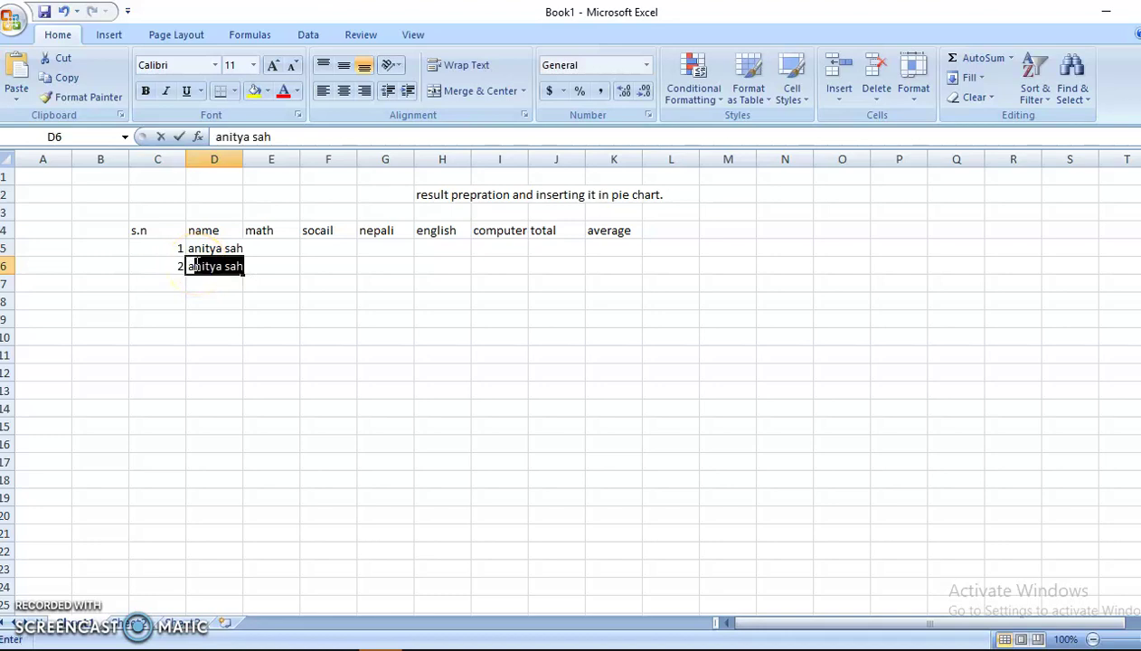
{"action": "type", "text": "man raj"}
{"action": "left_click", "coordinate": [201, 279]}
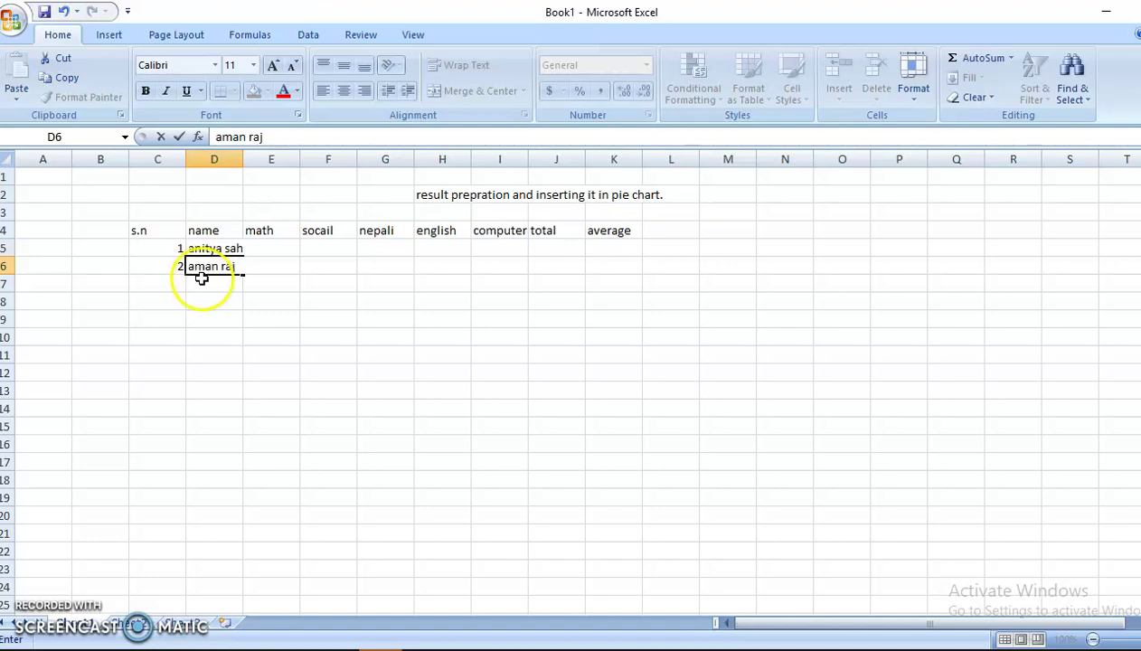
{"action": "left_click", "coordinate": [170, 283]}
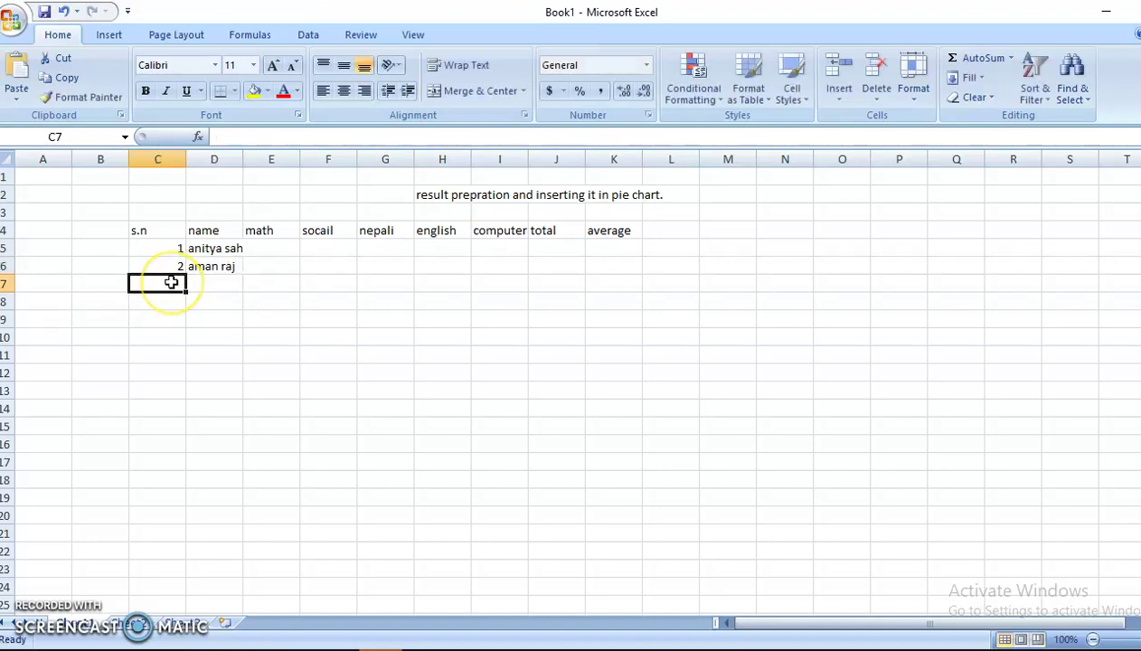
{"action": "type", "text": "3"}
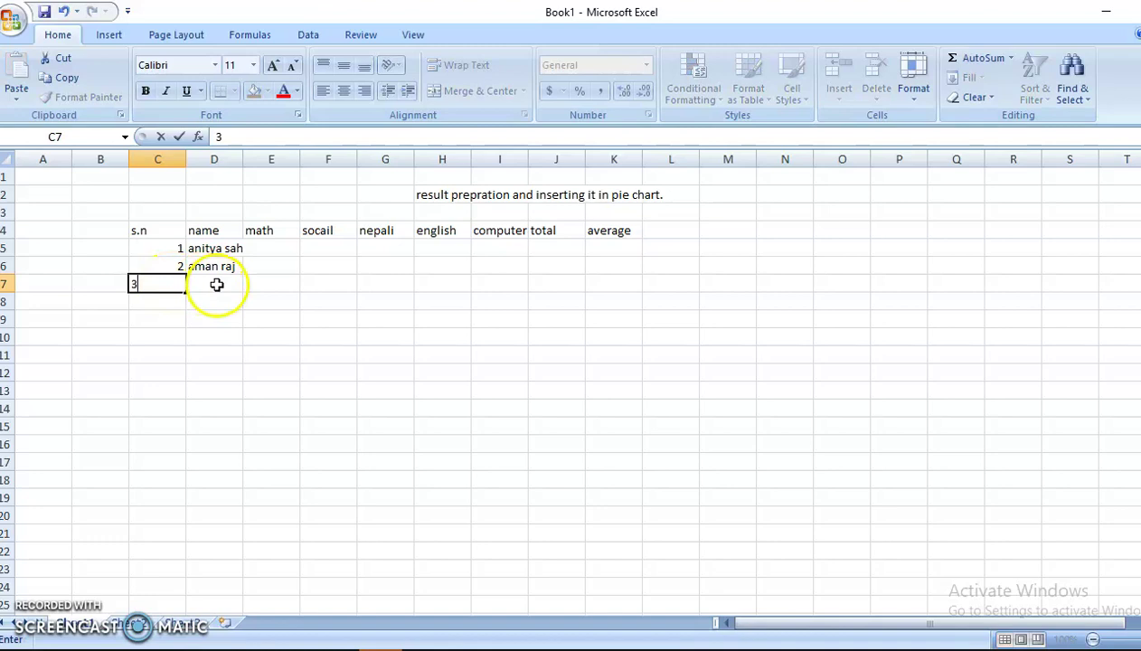
{"action": "left_click", "coordinate": [217, 285]}
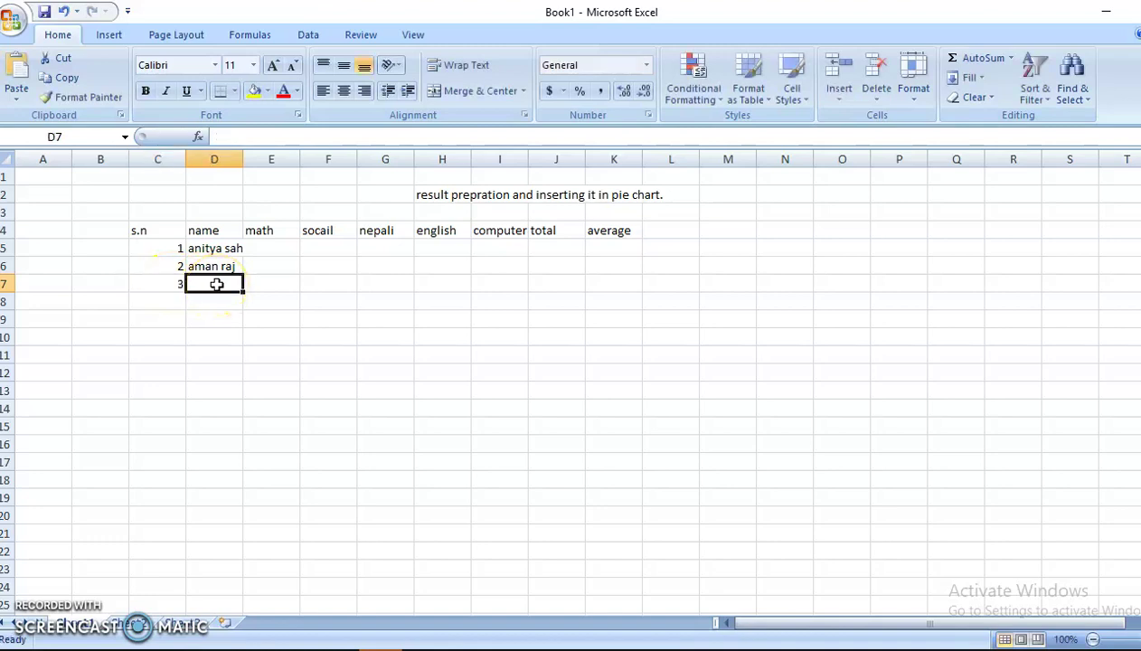
{"action": "type", "text": "suresh"}
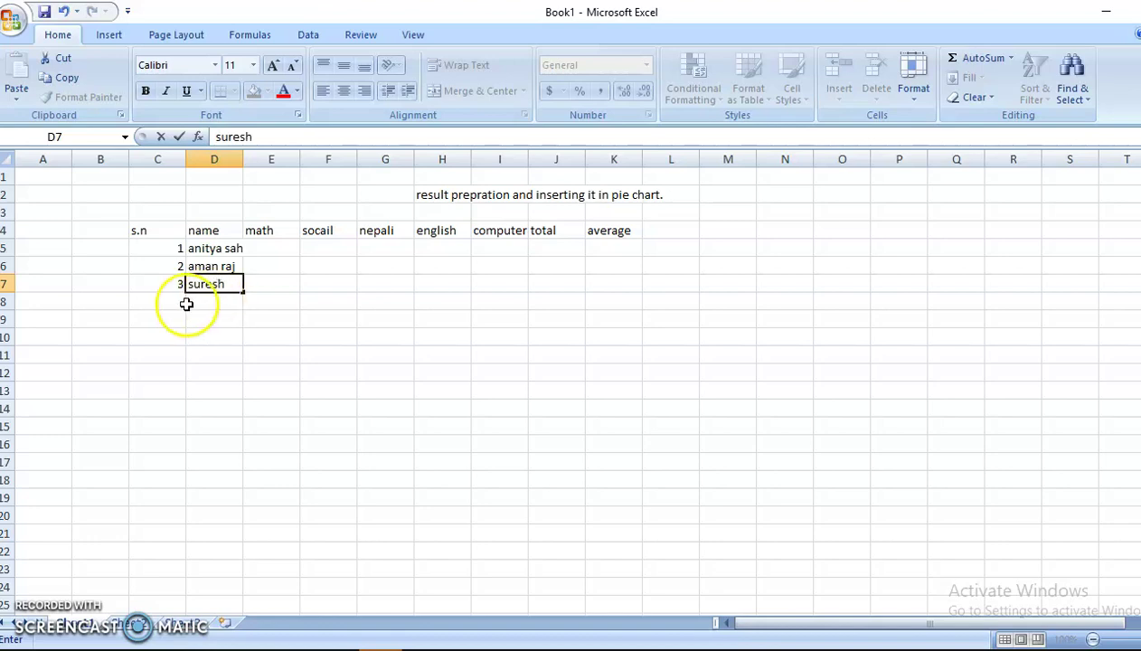
{"action": "left_click", "coordinate": [178, 303]}
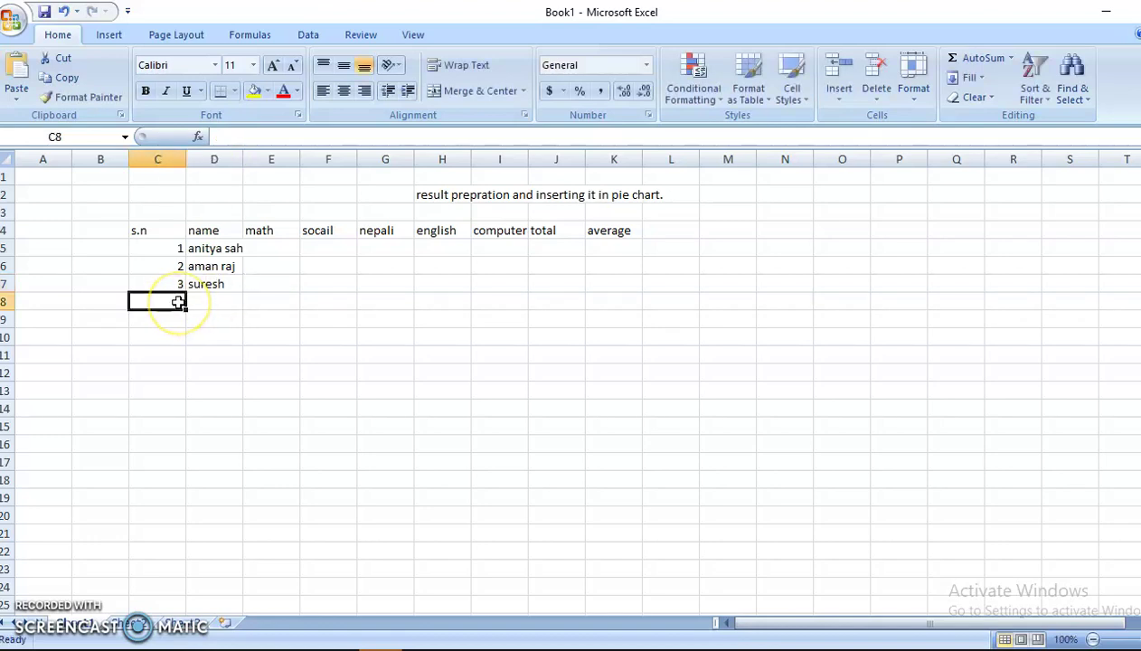
{"action": "type", "text": "4"}
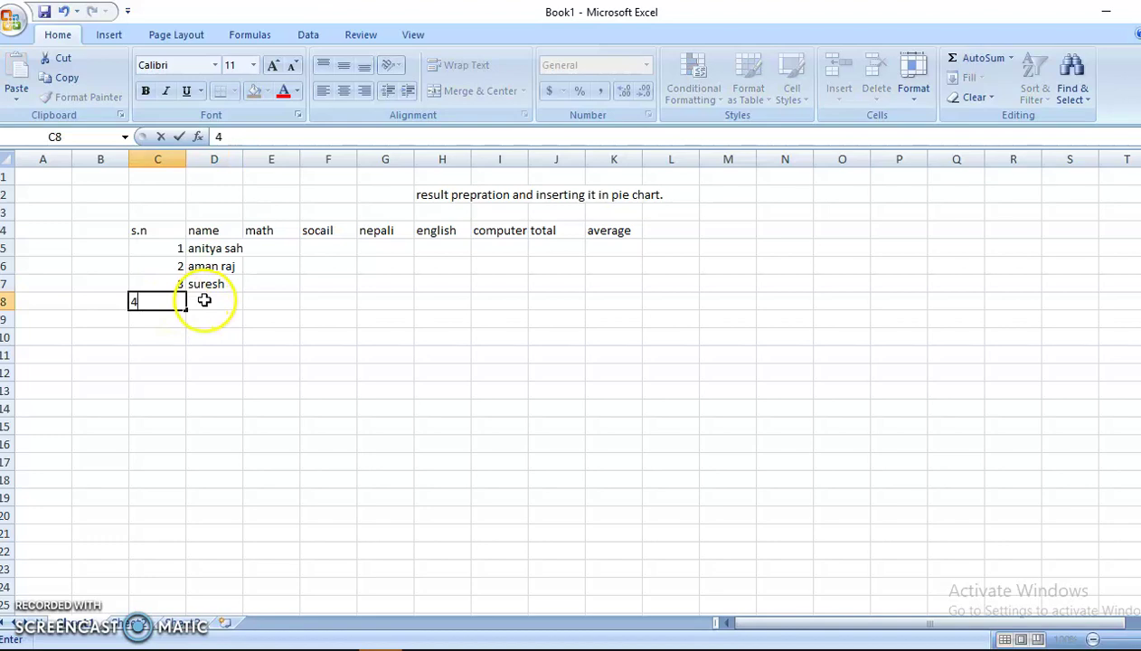
{"action": "left_click", "coordinate": [205, 300]}
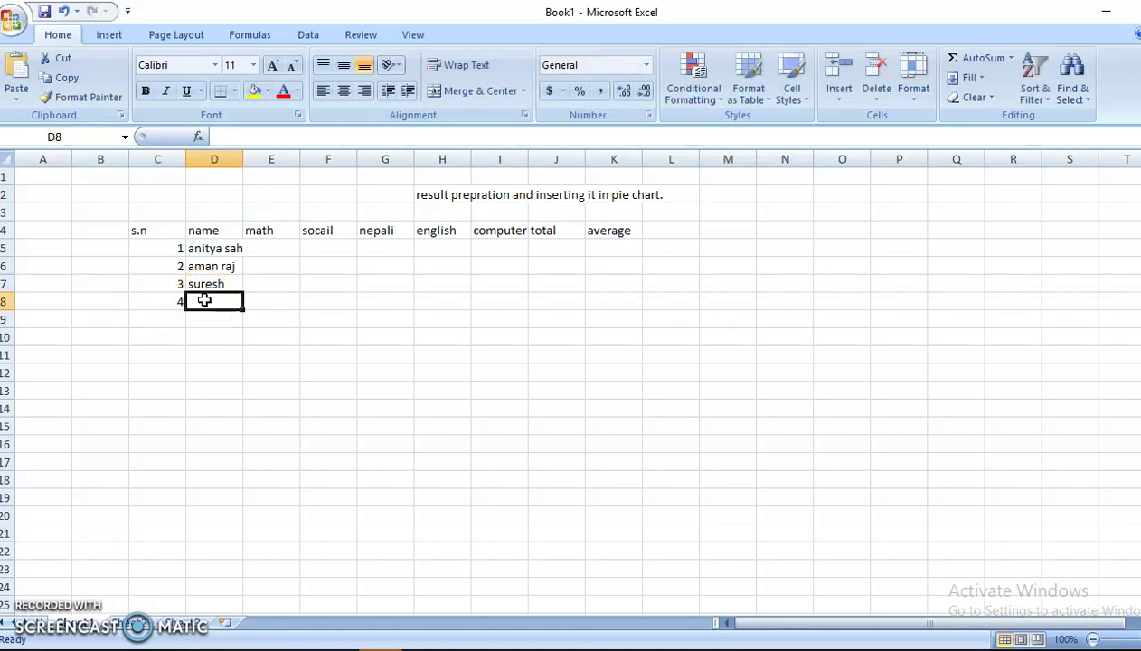
{"action": "type", "text": "roshan"}
- Enter serial numbers 5, 6 and 7 with each student's name in rows 9–11
{"action": "left_click", "coordinate": [180, 316]}
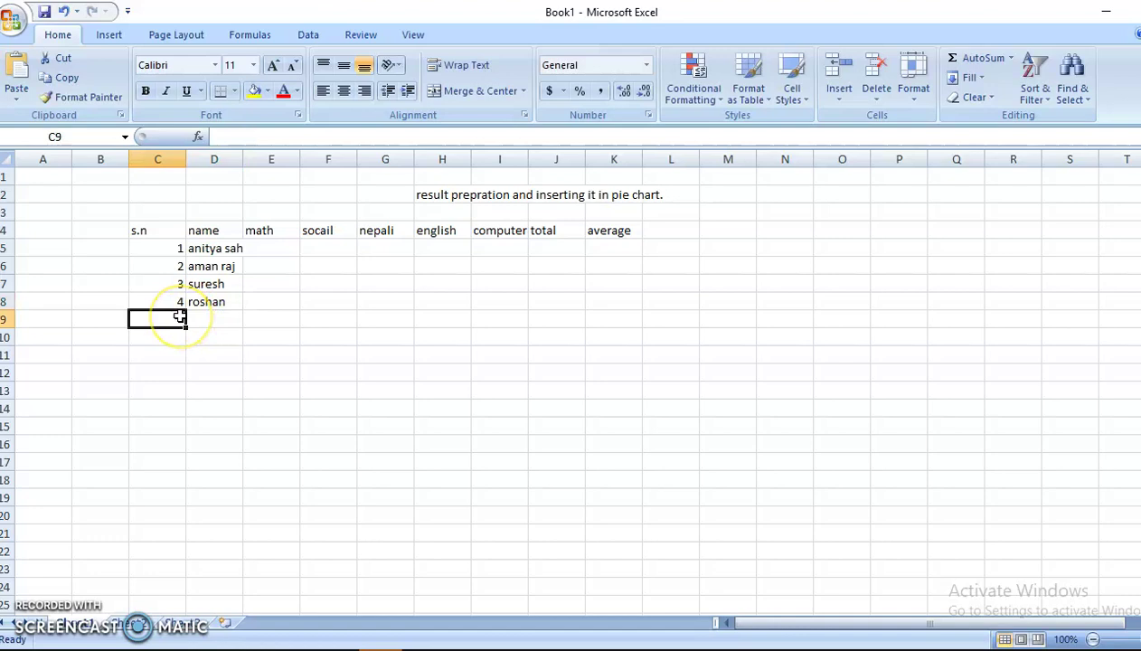
{"action": "type", "text": "5"}
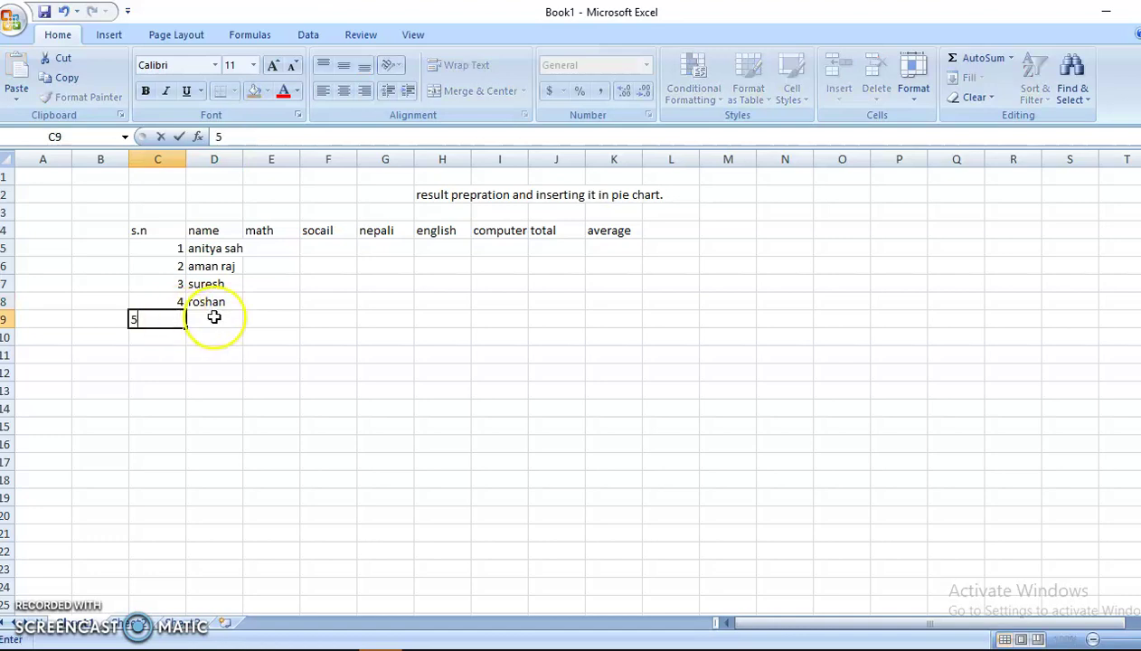
{"action": "left_click", "coordinate": [214, 317]}
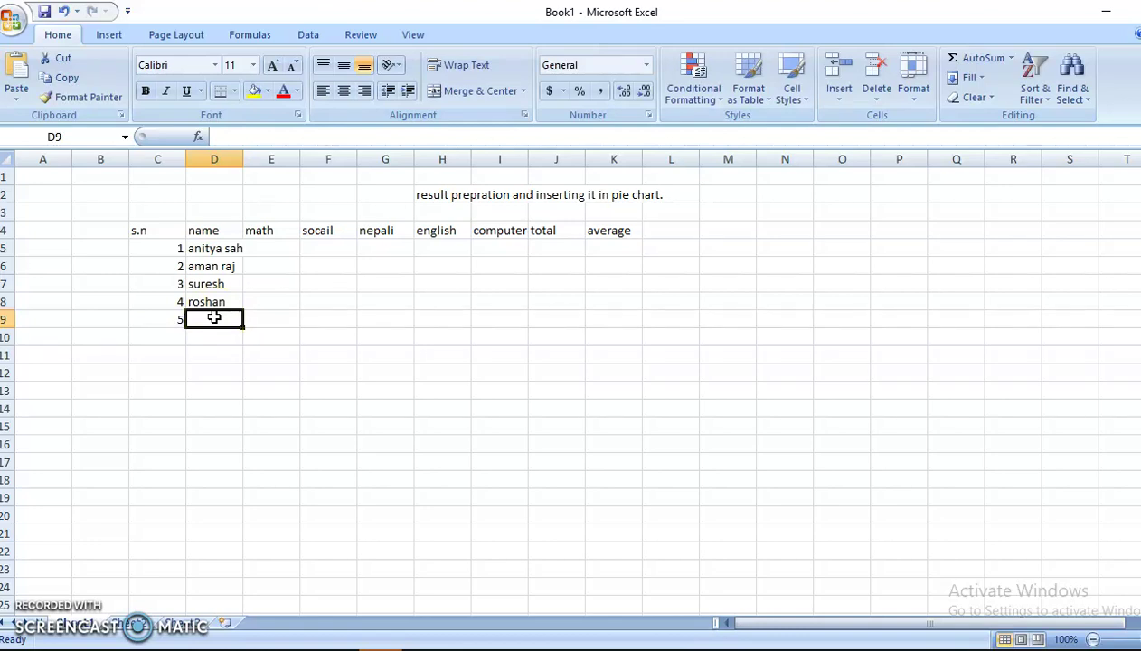
{"action": "type", "text": "nab"}
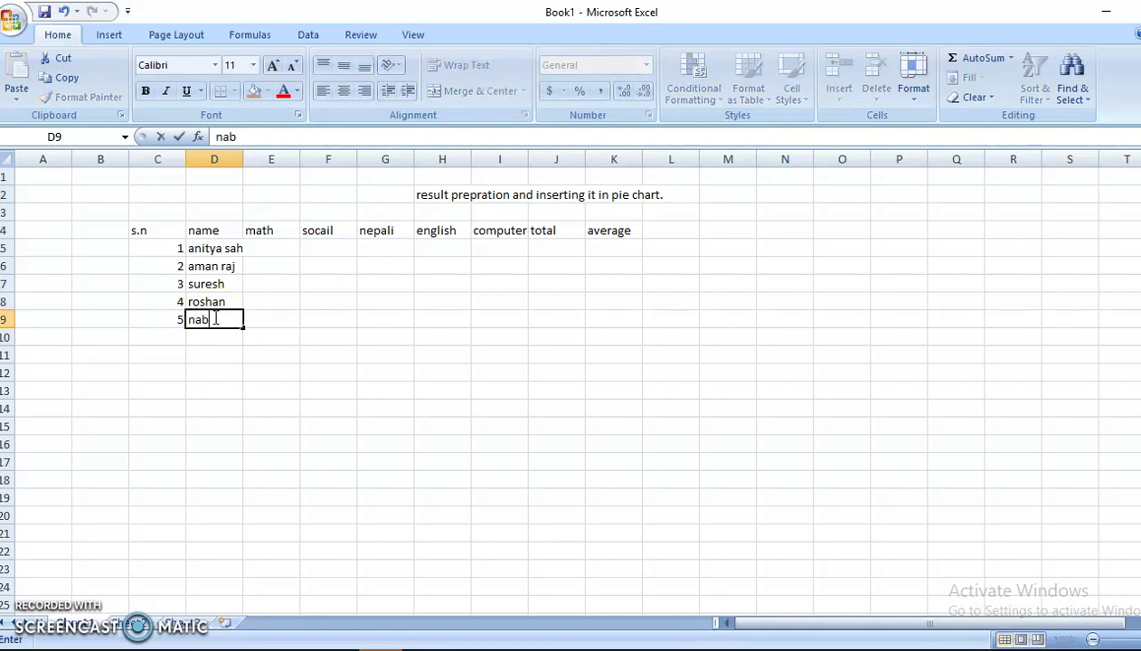
{"action": "type", "text": "in"}
{"action": "left_click", "coordinate": [173, 343]}
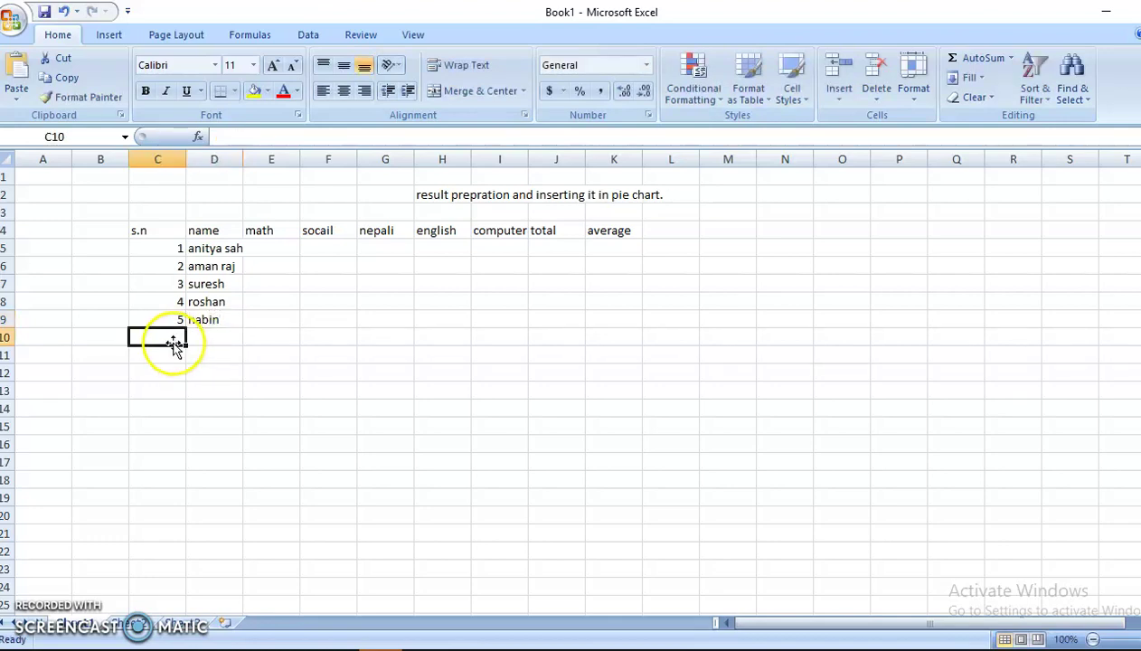
{"action": "type", "text": "6"}
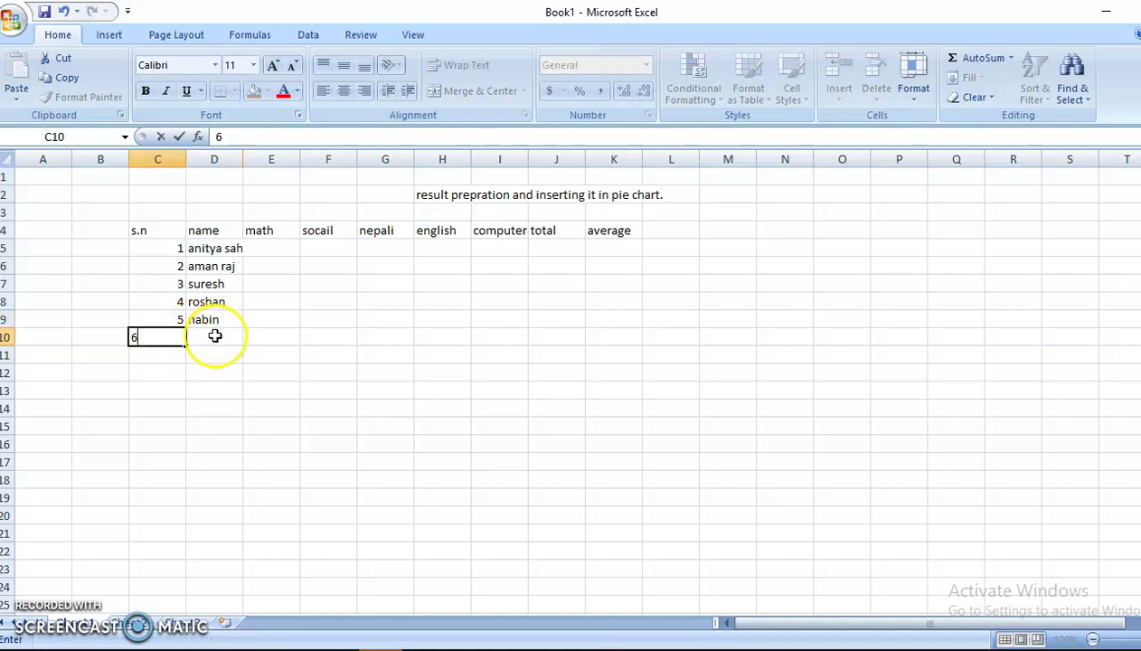
{"action": "left_click", "coordinate": [215, 335]}
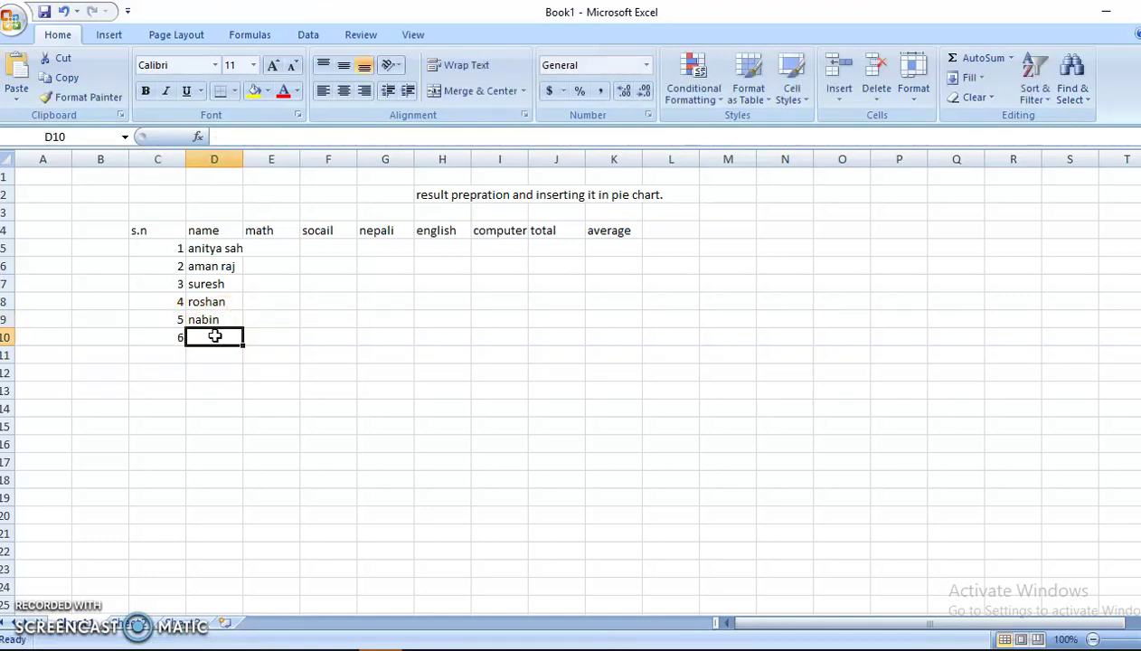
{"action": "type", "text": "gyan"}
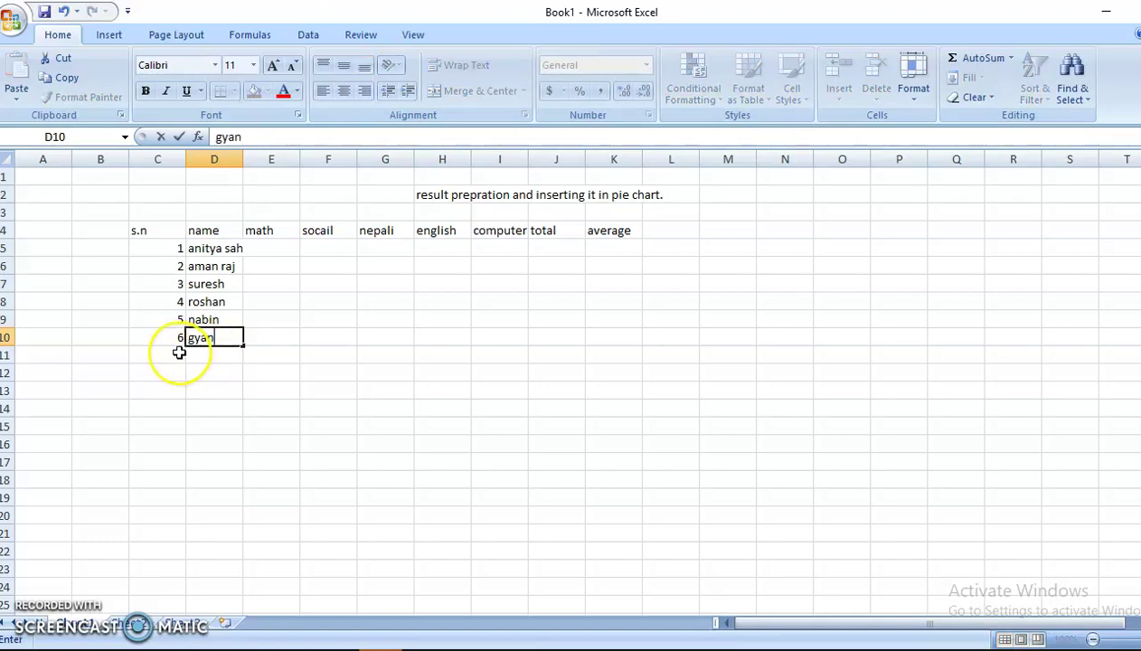
{"action": "left_click", "coordinate": [180, 353]}
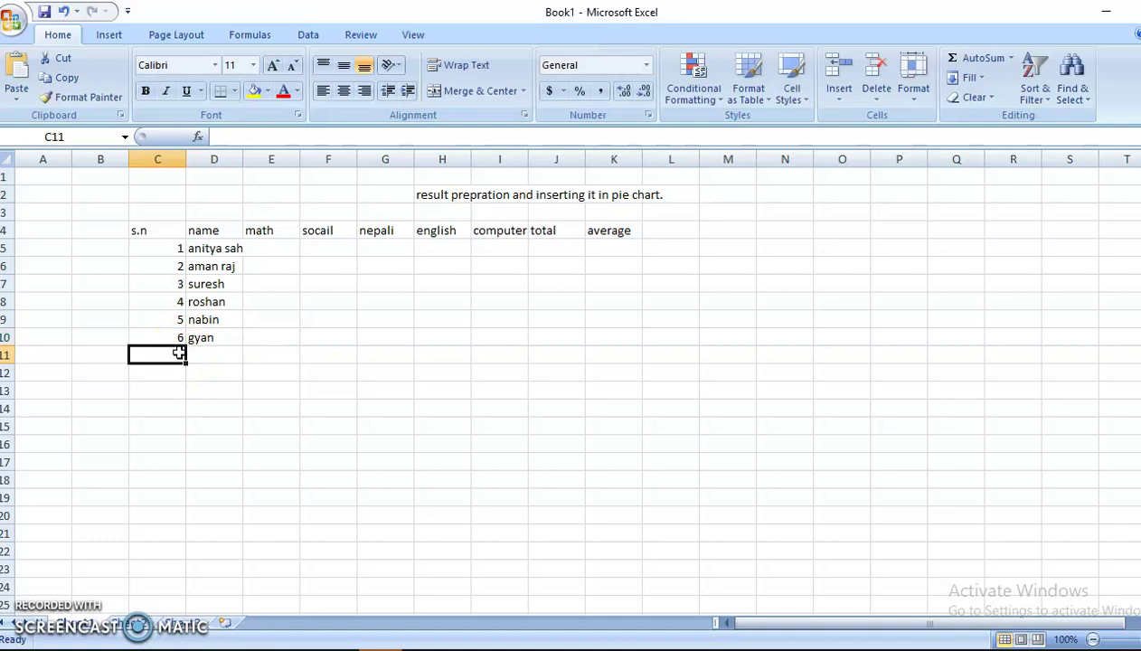
{"action": "type", "text": "7"}
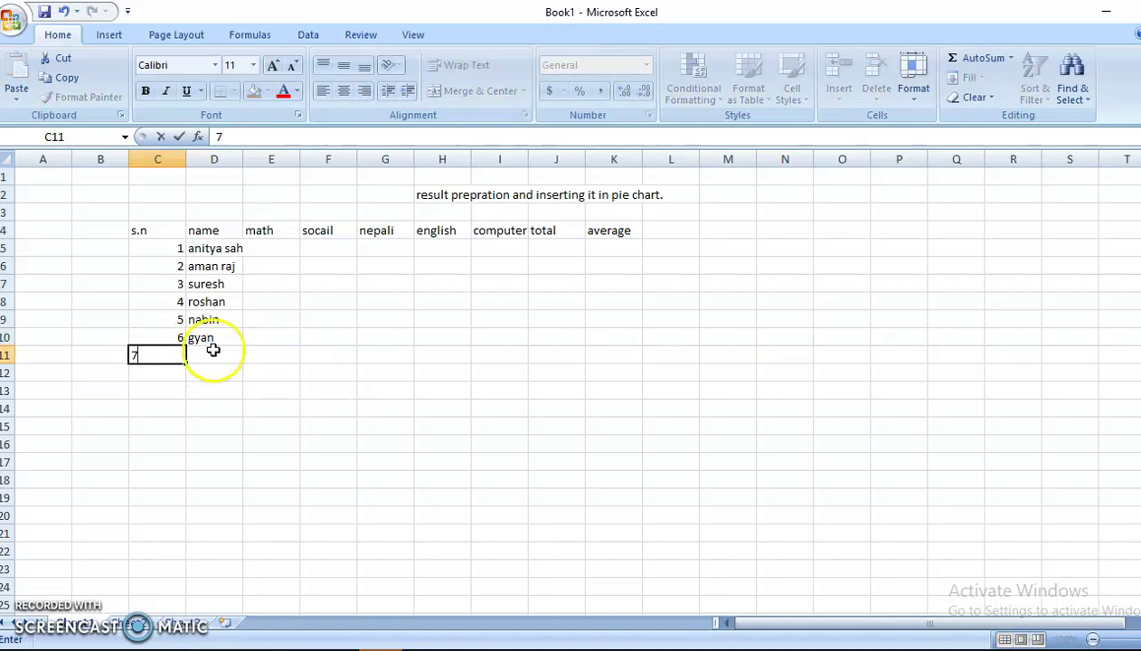
{"action": "left_click", "coordinate": [213, 355]}
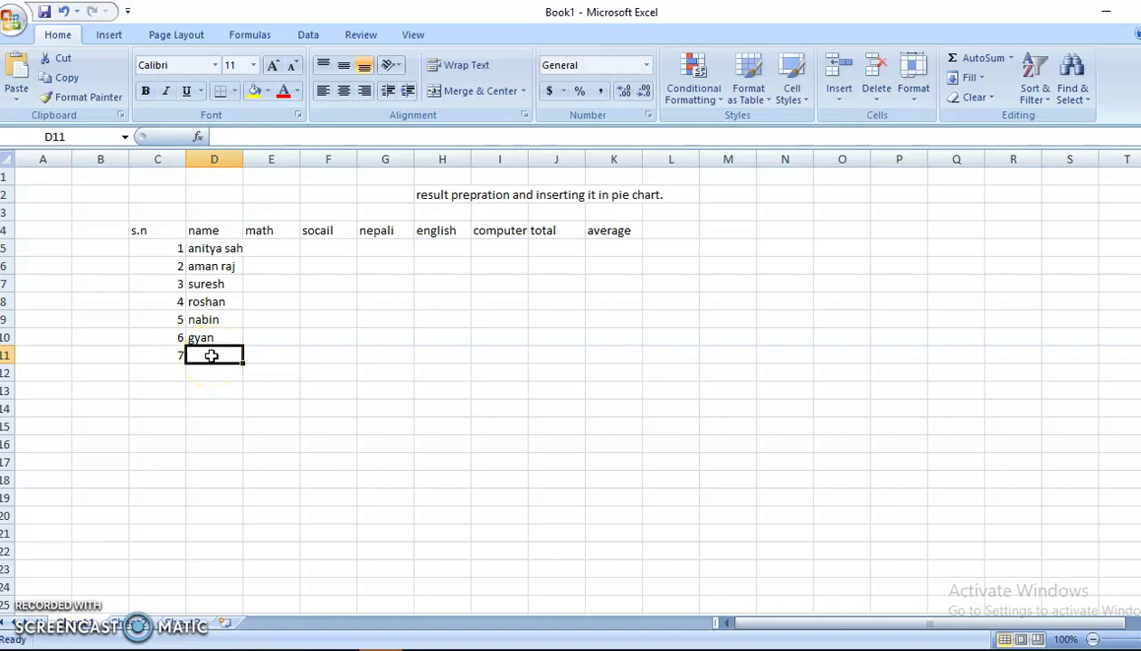
{"action": "type", "text": "dipesh"}
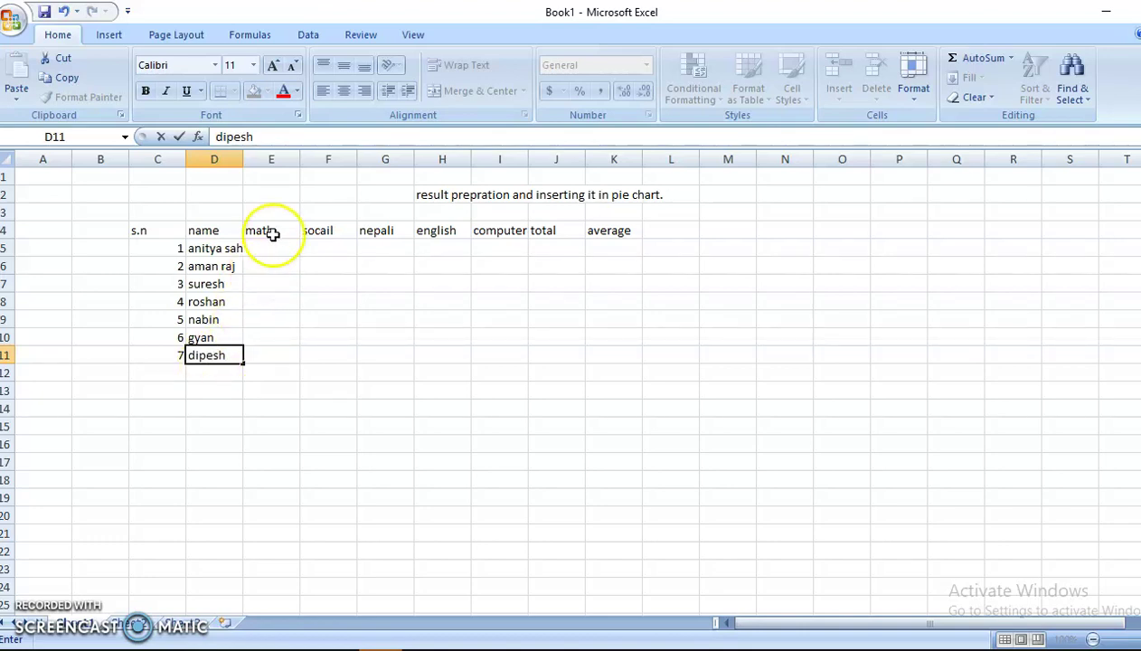
- Enter the math marks 58, 68, 52, 21, 95, 59, 89 down E5:E11
{"action": "left_click", "coordinate": [271, 246]}
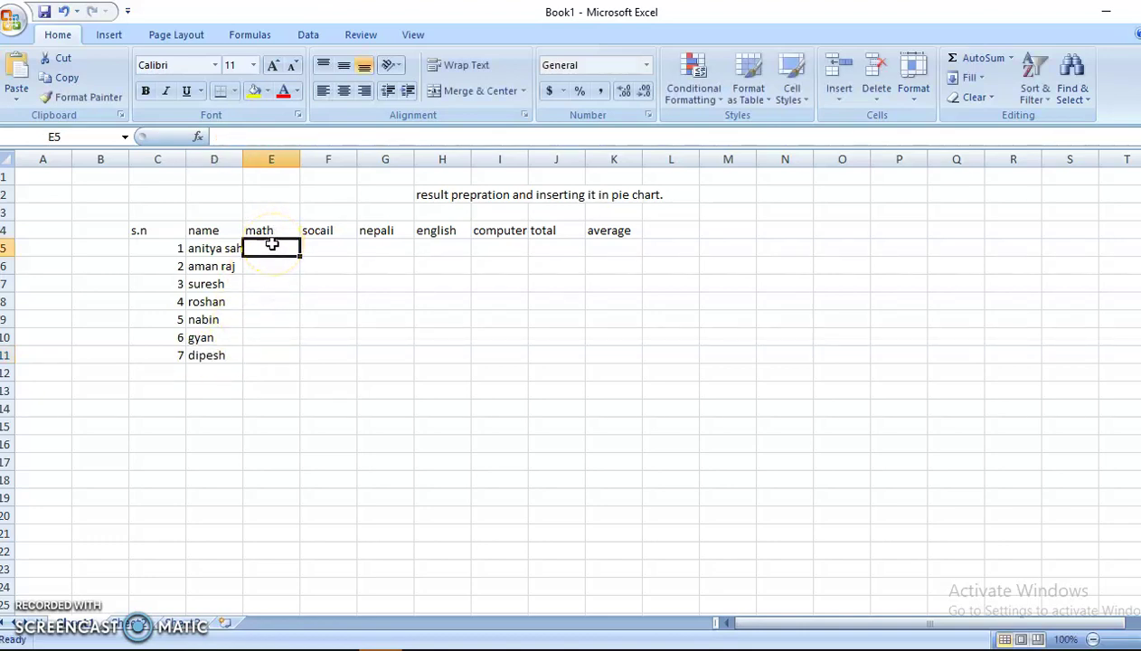
{"action": "type", "text": "58"}
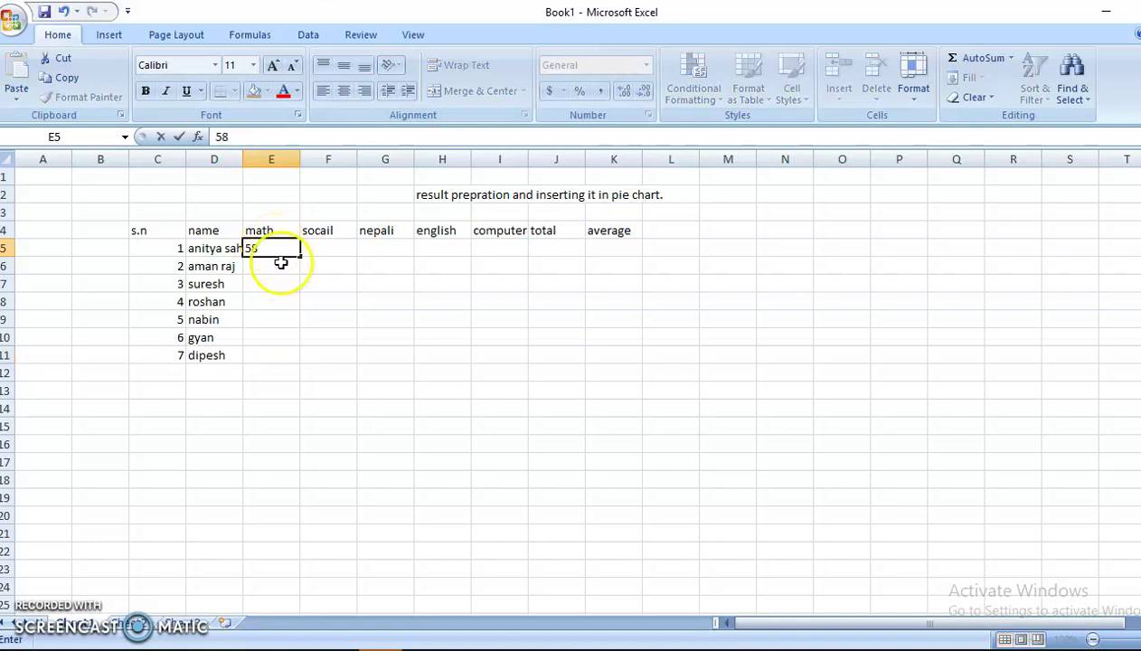
{"action": "left_click", "coordinate": [283, 265]}
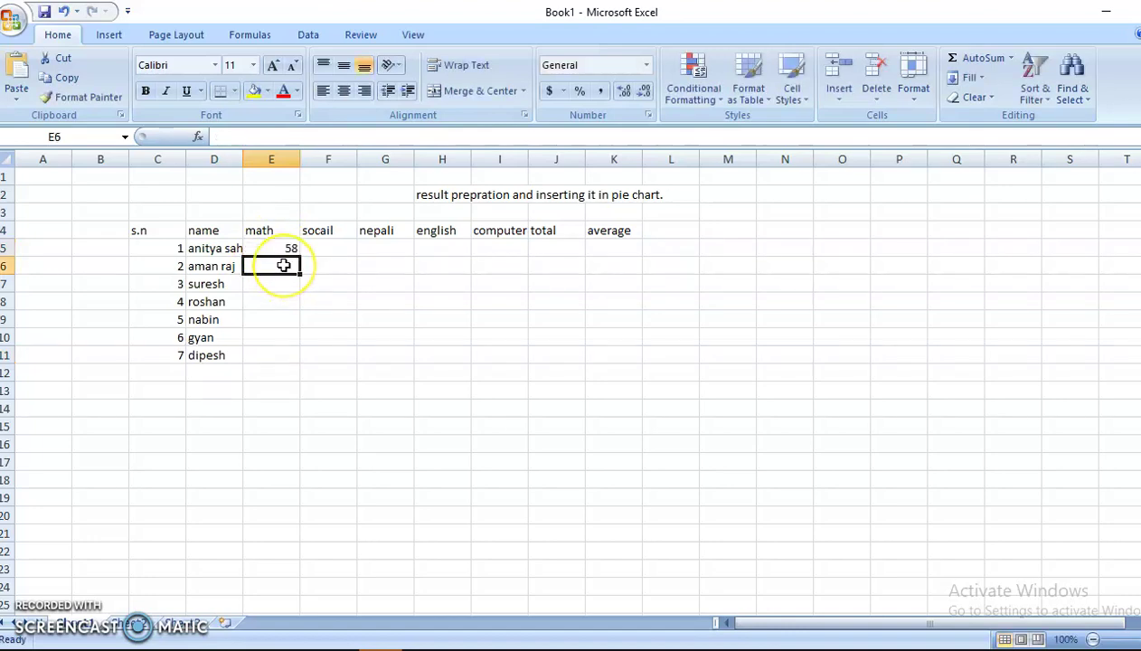
{"action": "type", "text": "68"}
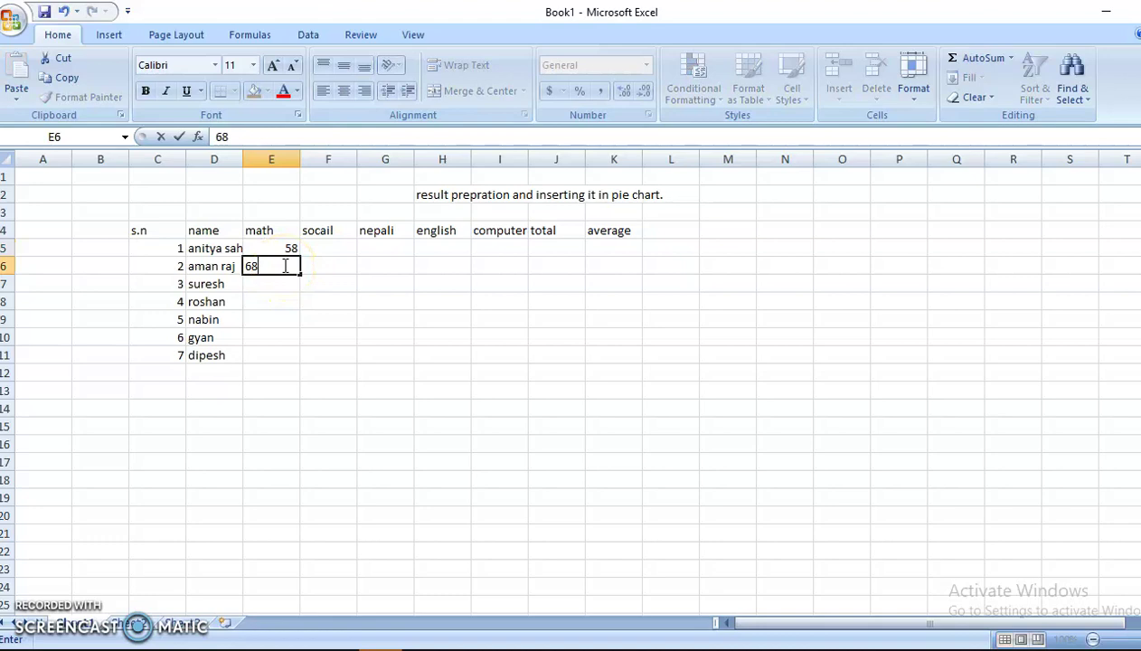
{"action": "key", "text": "Return"}
{"action": "type", "text": "52"}
{"action": "key", "text": "Return"}
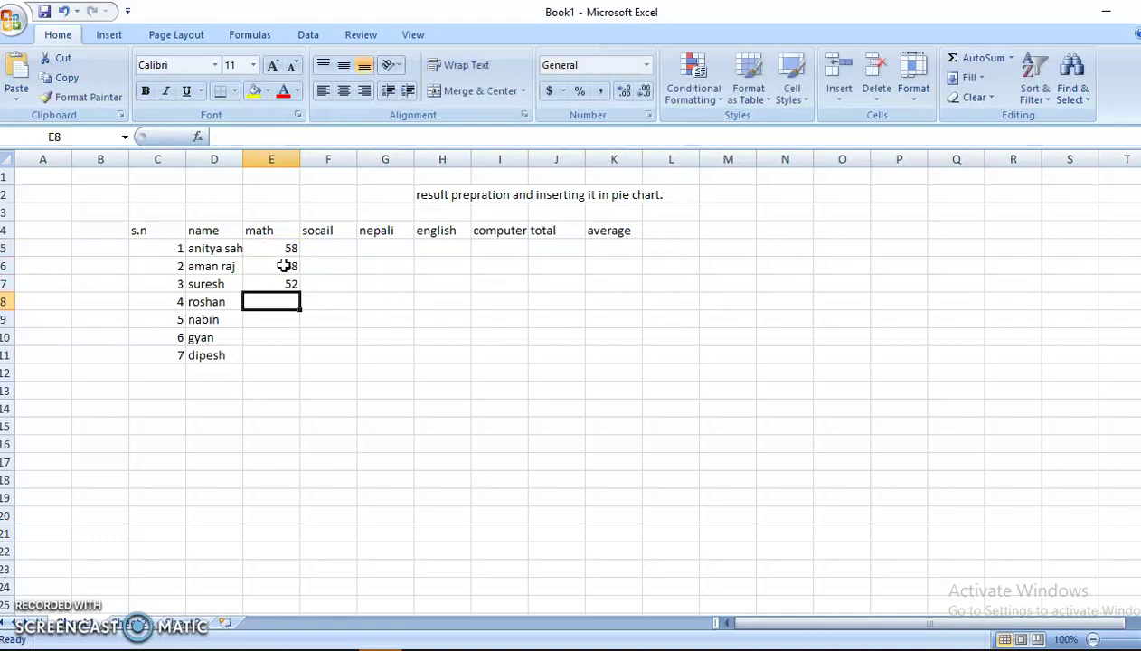
{"action": "type", "text": "21"}
{"action": "key", "text": "Return"}
{"action": "type", "text": "95"}
{"action": "key", "text": "Return"}
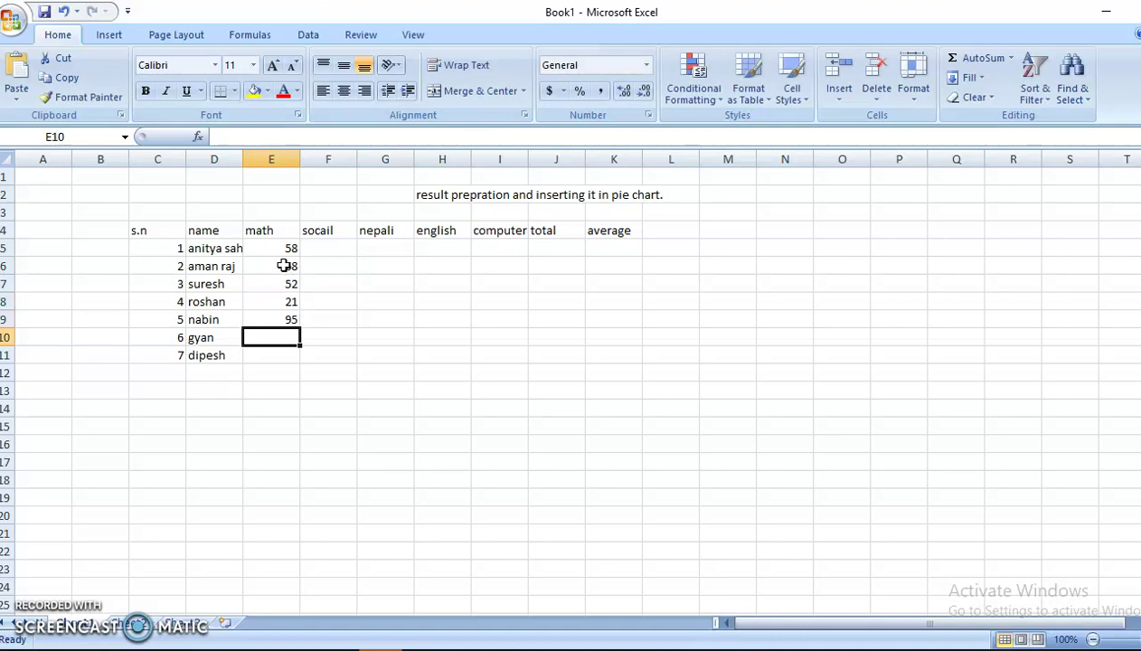
{"action": "type", "text": "59"}
{"action": "key", "text": "Return"}
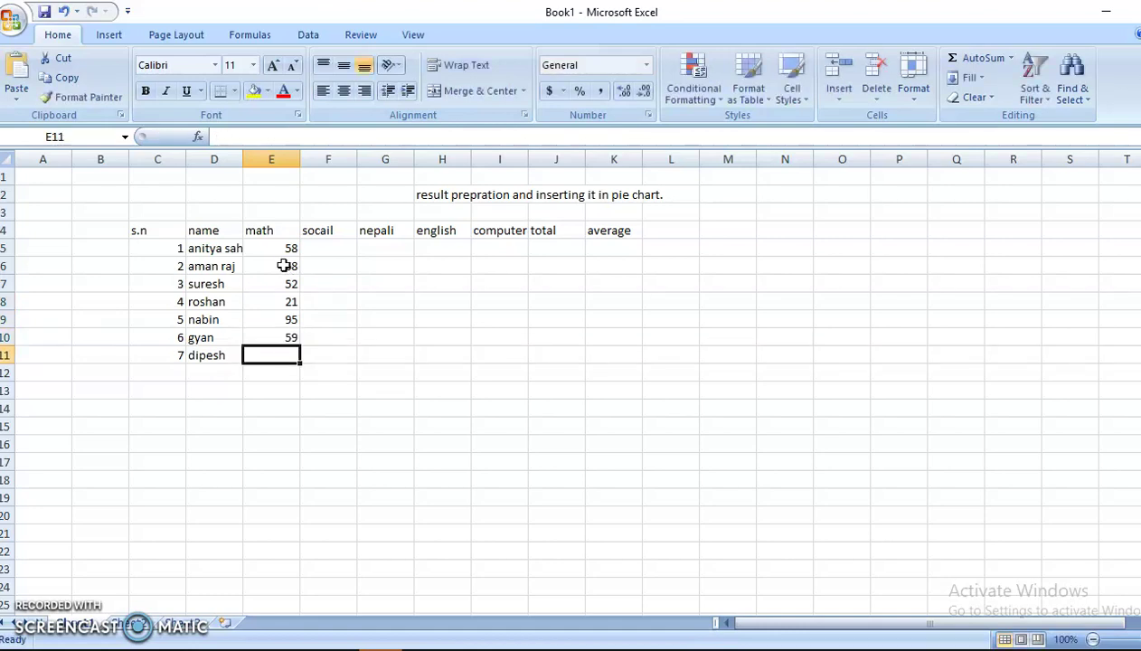
{"action": "type", "text": "89"}
{"action": "key", "text": "Tab"}
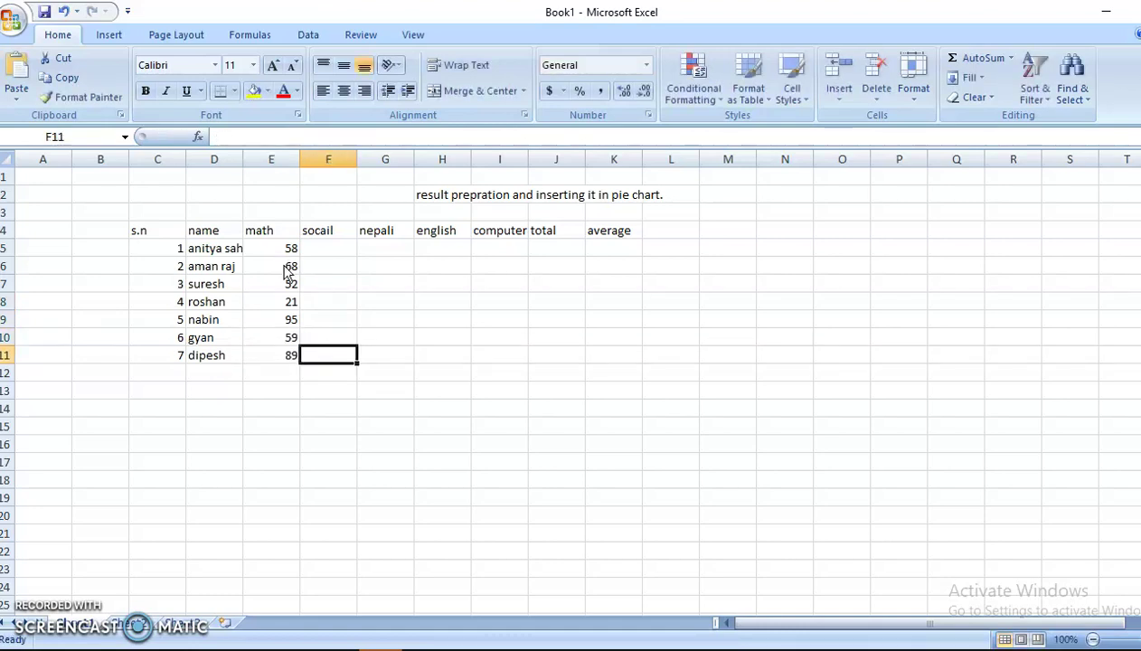
- Enter the socail marks 70, 48, 71, 45, 58, 72, 45 in F5:F11
{"action": "type", "text": "45"}
{"action": "key", "text": "Up"}
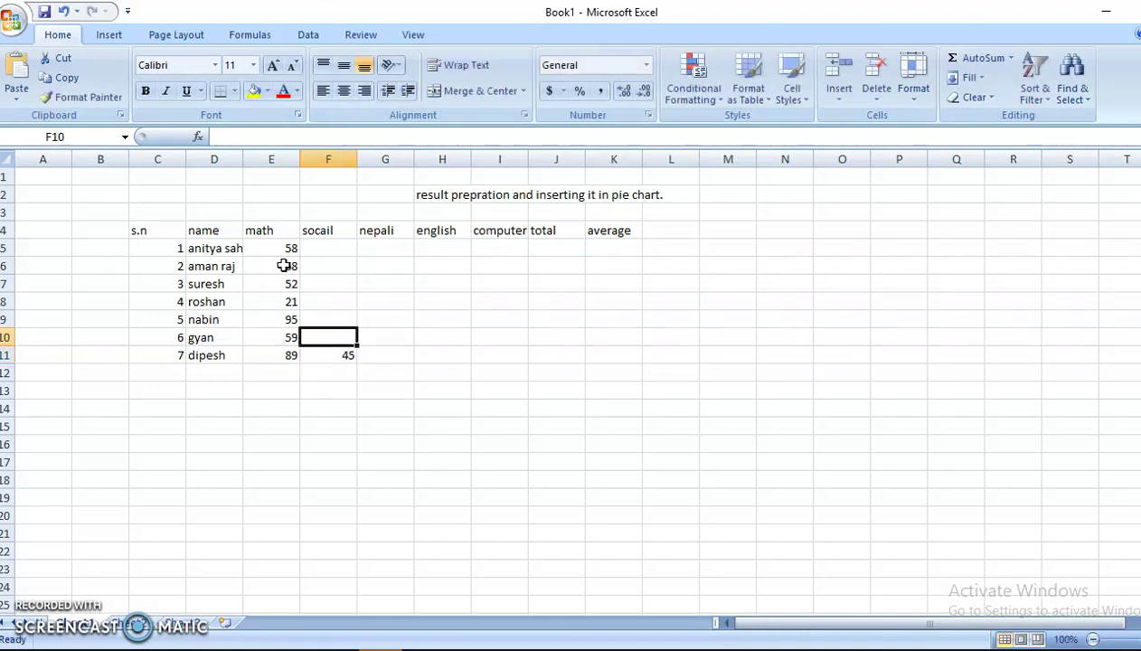
{"action": "type", "text": "72"}
{"action": "key", "text": "Up"}
{"action": "type", "text": "58"}
{"action": "key", "text": "Up"}
{"action": "type", "text": "45"}
{"action": "key", "text": "Up"}
{"action": "type", "text": "71"}
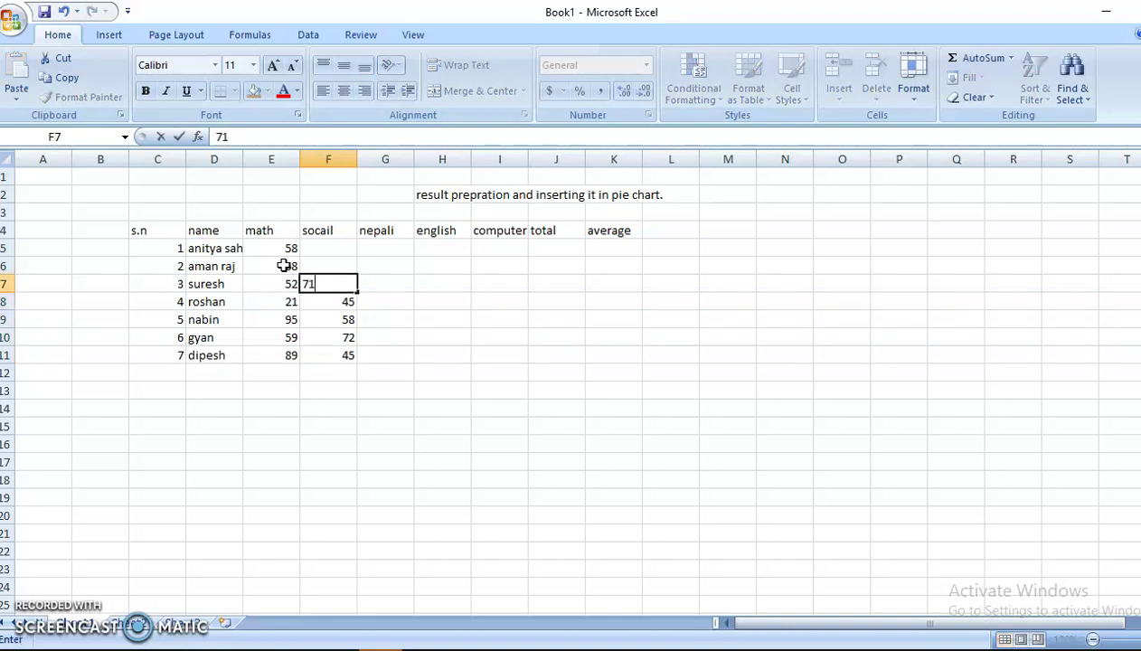
{"action": "key", "text": "Up"}
{"action": "type", "text": "48"}
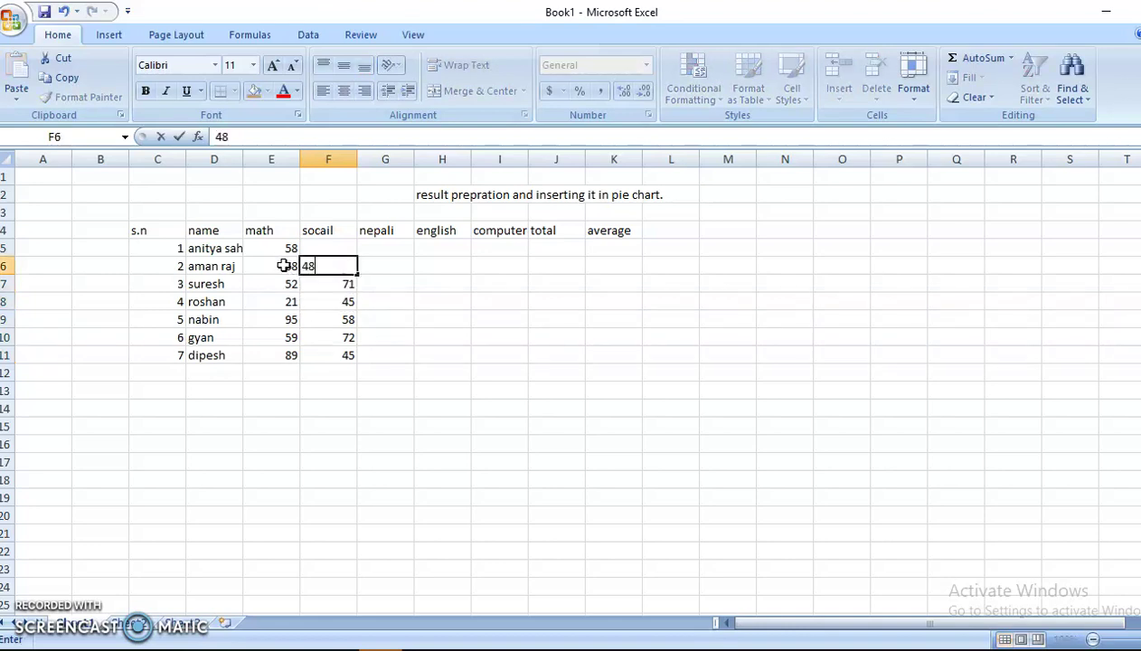
{"action": "key", "text": "Up"}
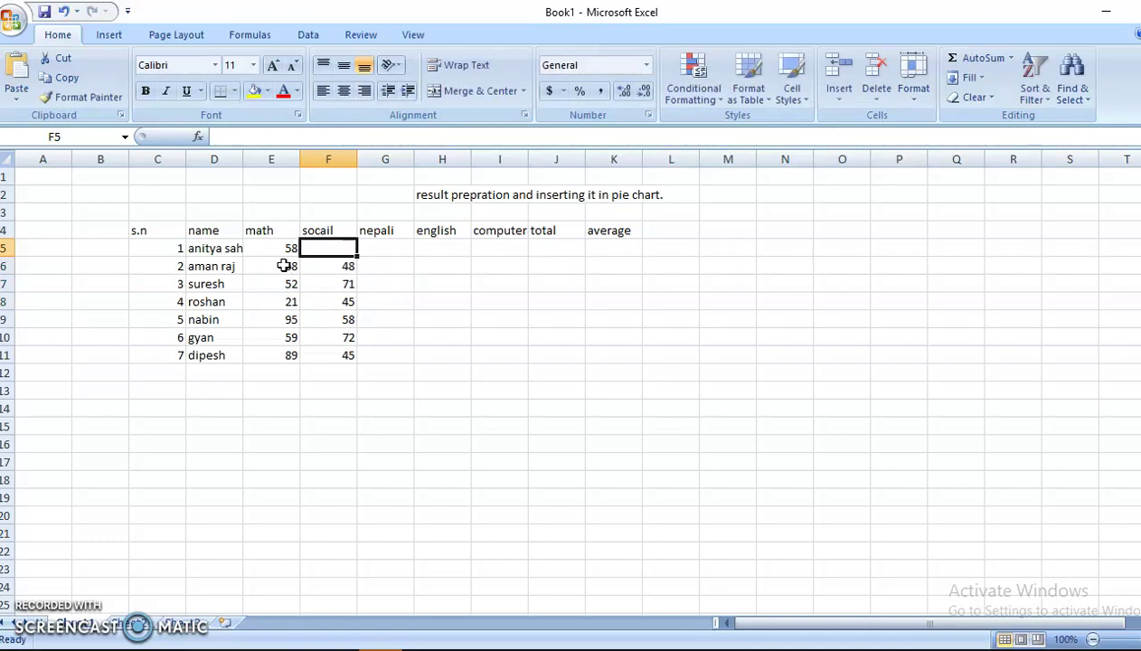
{"action": "type", "text": "72"}
{"action": "key", "text": "BackSpace"}
{"action": "type", "text": "0"}
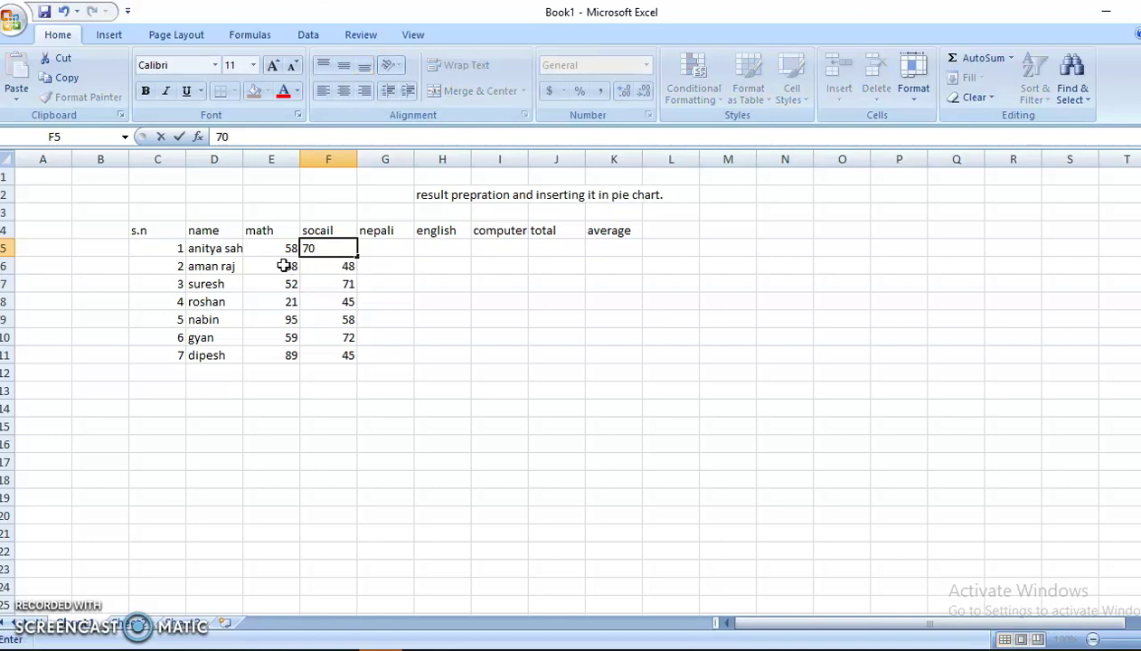
{"action": "key", "text": "Tab"}
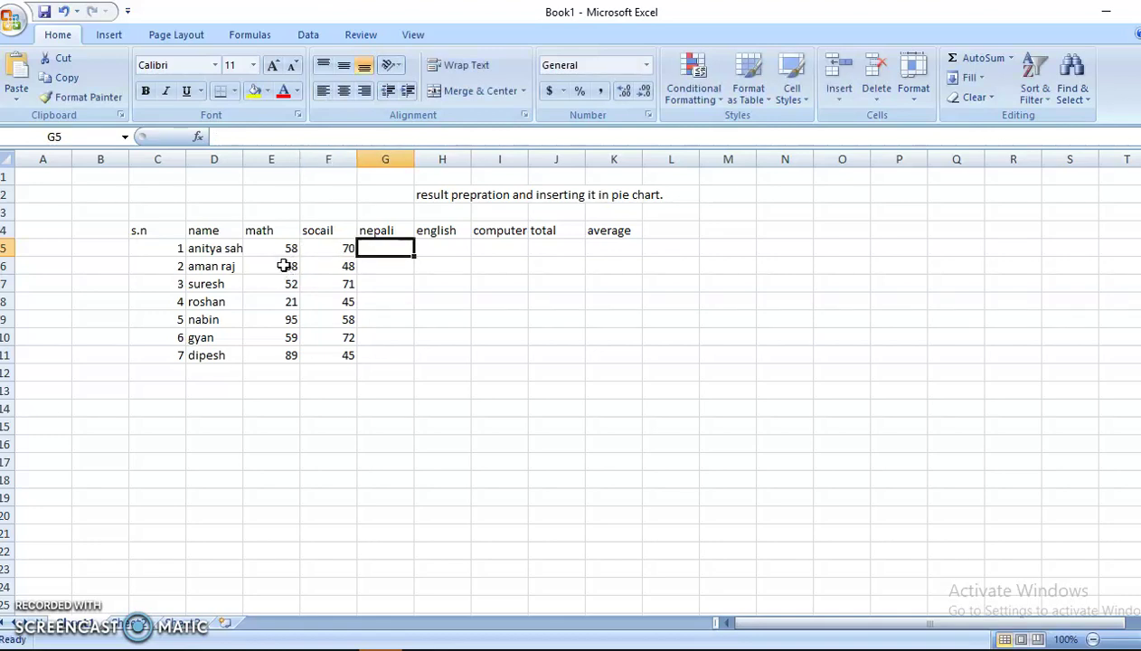
- Enter the nepali marks 63, 55, 54, 85, 65, 88, 24 down G5:G11
{"action": "type", "text": "63"}
{"action": "key", "text": "Return"}
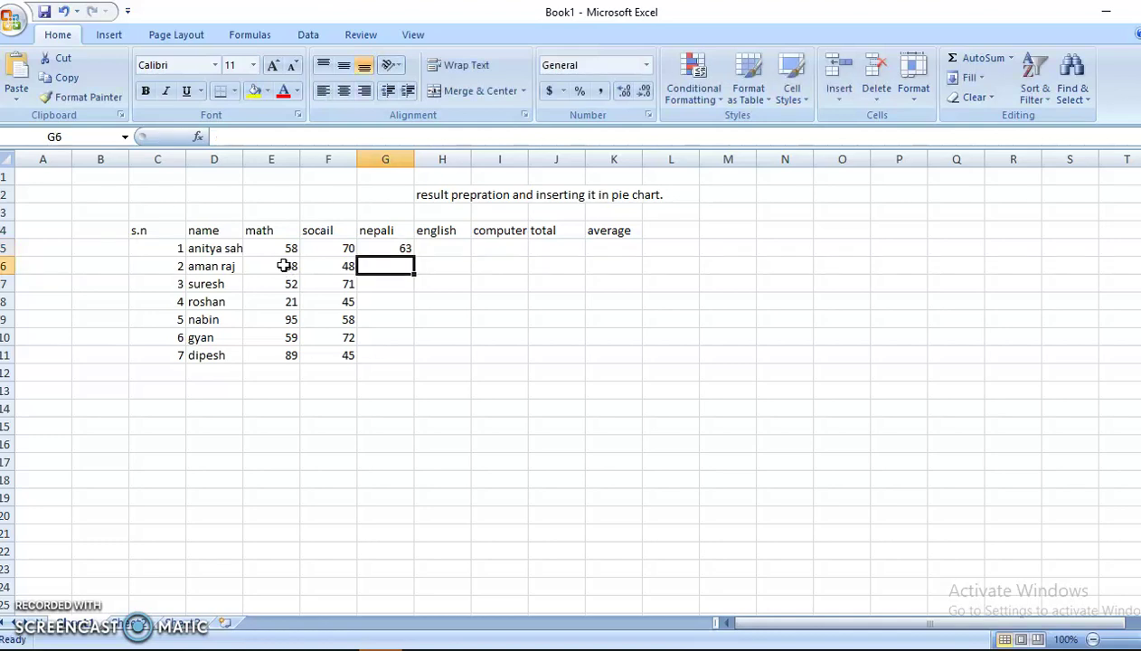
{"action": "type", "text": "55"}
{"action": "key", "text": "Return"}
{"action": "type", "text": "54"}
{"action": "key", "text": "Return"}
{"action": "type", "text": "85"}
{"action": "key", "text": "Return"}
{"action": "type", "text": "65"}
{"action": "key", "text": "Return"}
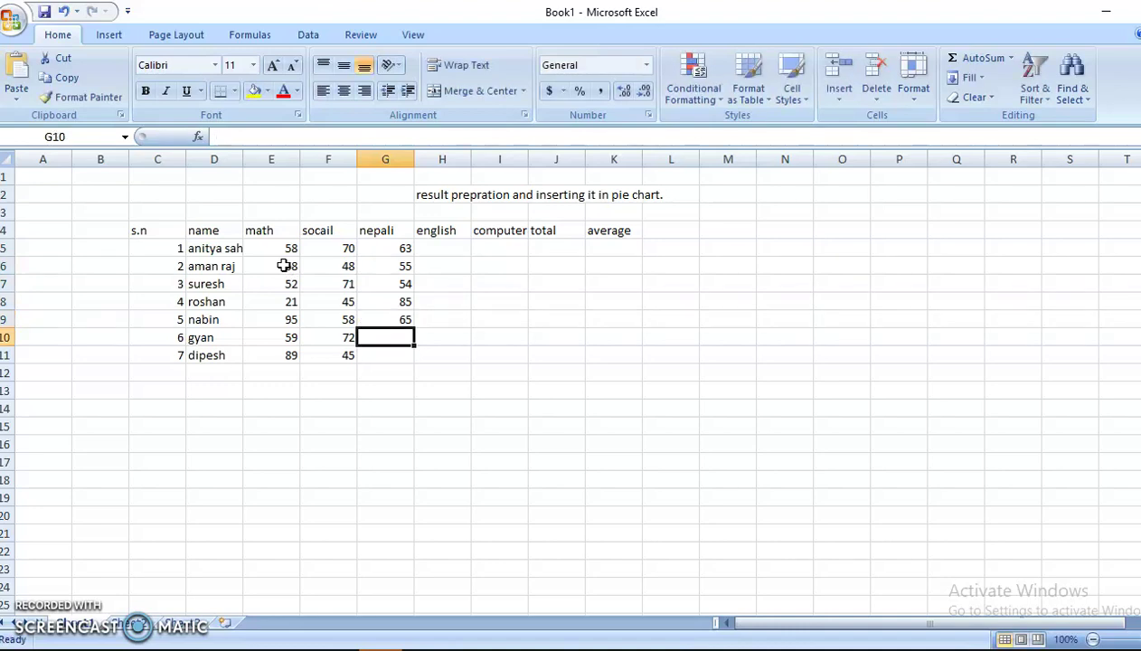
{"action": "type", "text": "88"}
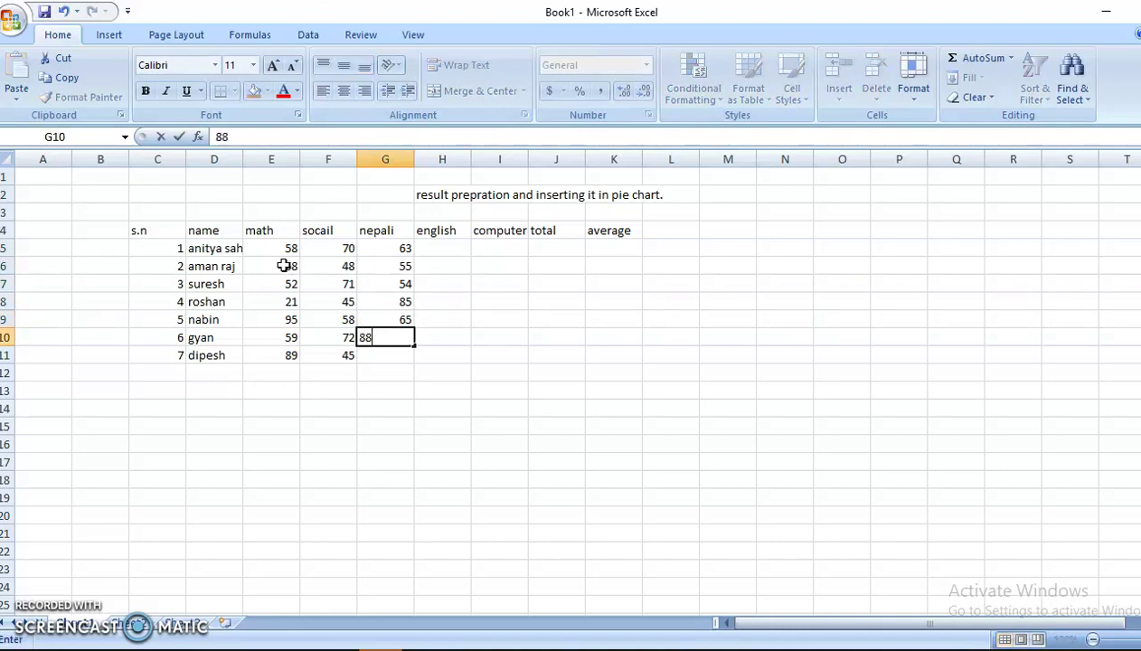
{"action": "key", "text": "Return"}
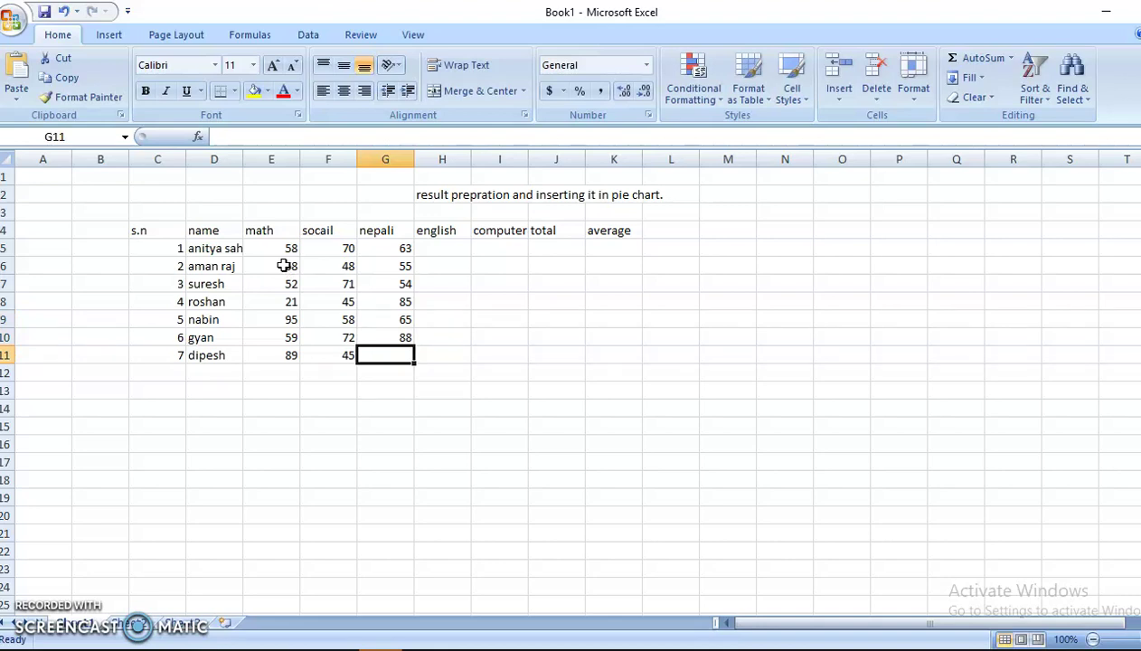
{"action": "type", "text": "24"}
{"action": "key", "text": "Tab"}
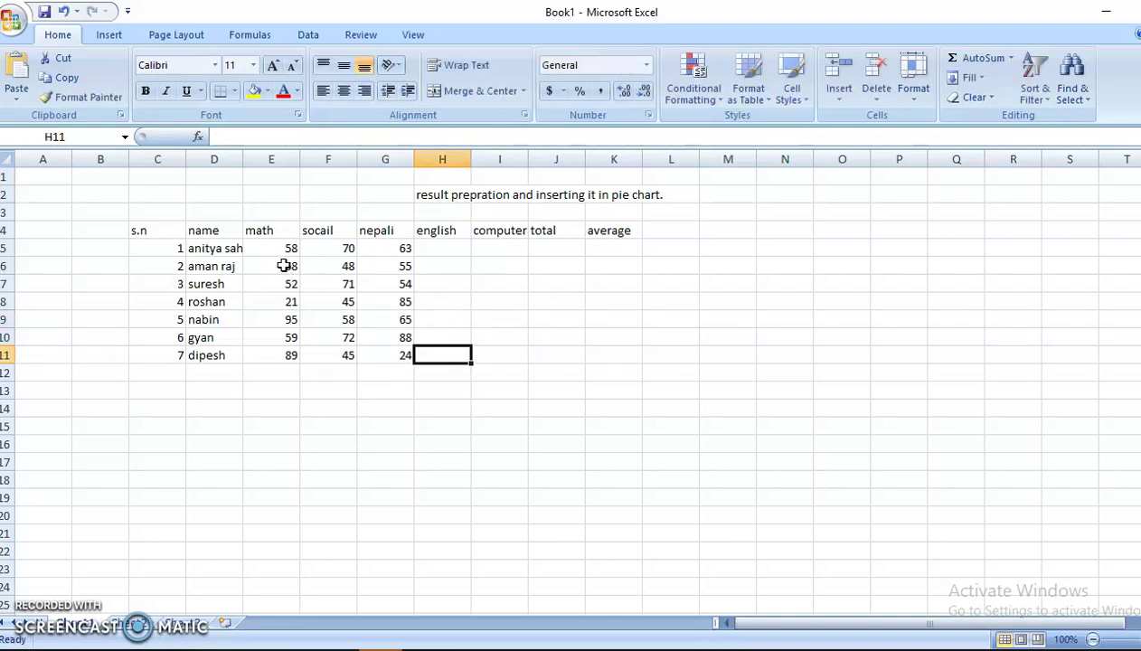
- Enter the english marks 91, 98, 58, 95, 84, 75, 45 in H5:H11
{"action": "type", "text": "45"}
{"action": "key", "text": "Up"}
{"action": "type", "text": "75"}
{"action": "key", "text": "Up"}
{"action": "type", "text": "84"}
{"action": "key", "text": "Up"}
{"action": "type", "text": "95"}
{"action": "key", "text": "Up"}
{"action": "type", "text": "58"}
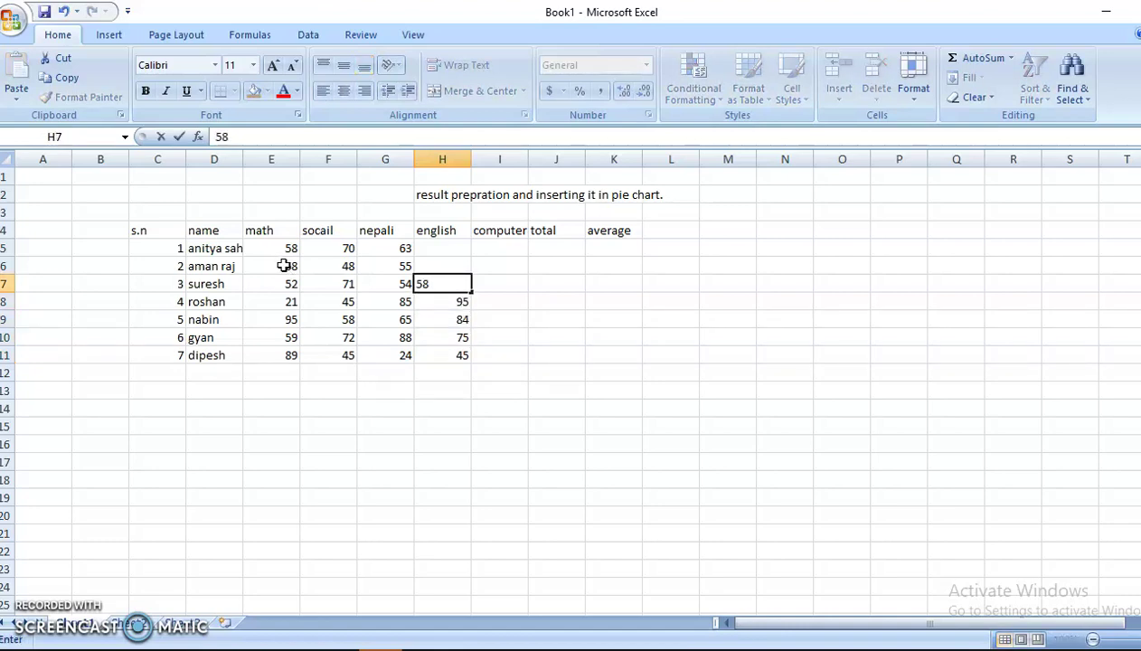
{"action": "key", "text": "Up"}
{"action": "type", "text": "8"}
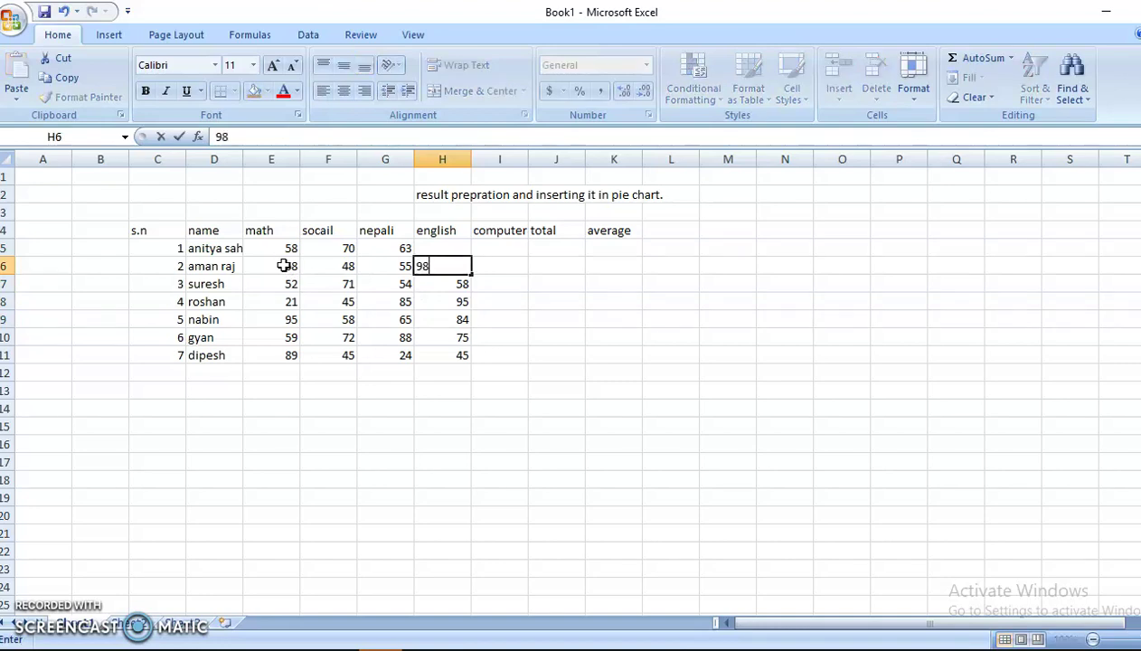
{"action": "key", "text": "Up"}
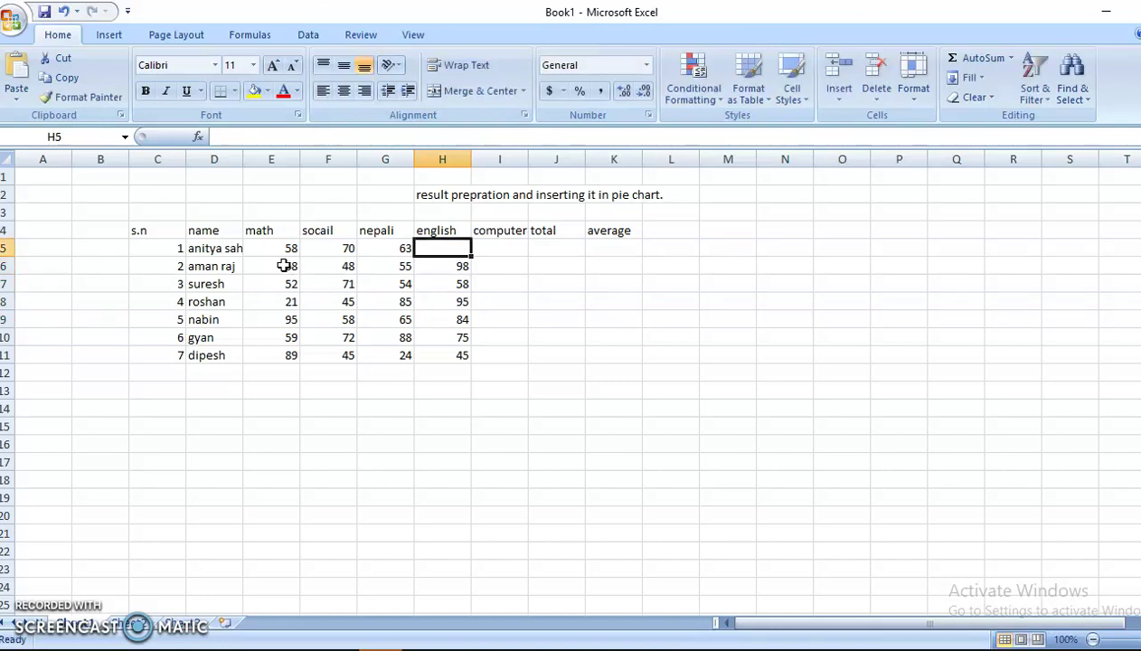
{"action": "type", "text": "91"}
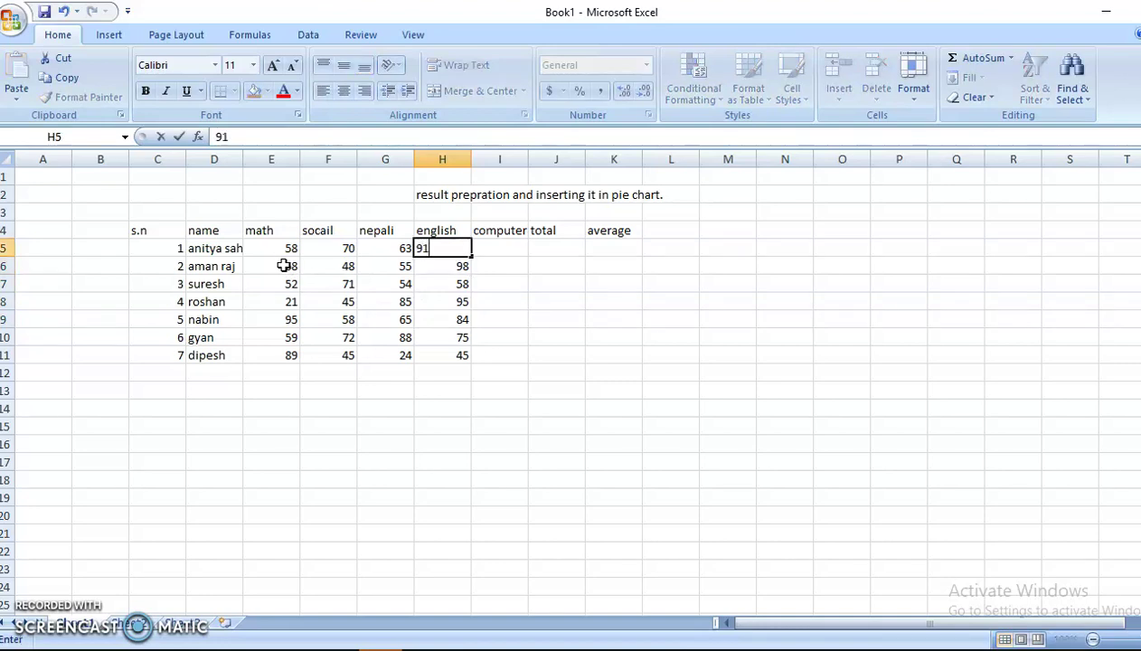
{"action": "key", "text": "Right"}
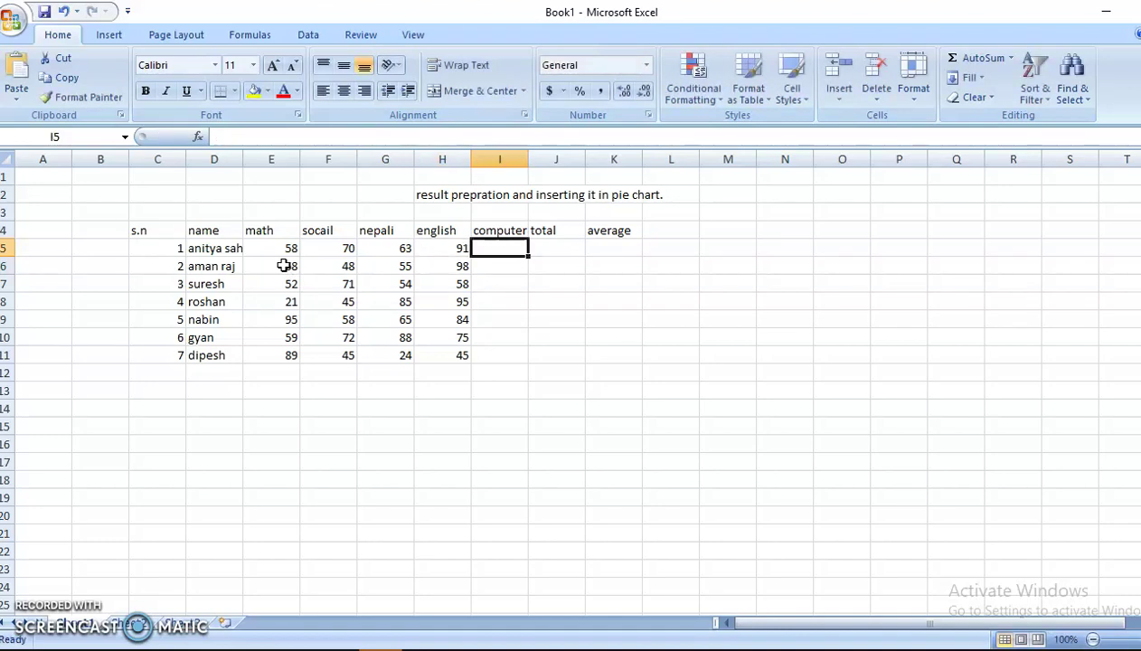
- Enter the computer marks 95, 99, 65, 85, 42, 51, 85 down I5:I11
{"action": "type", "text": "95"}
{"action": "key", "text": "Down"}
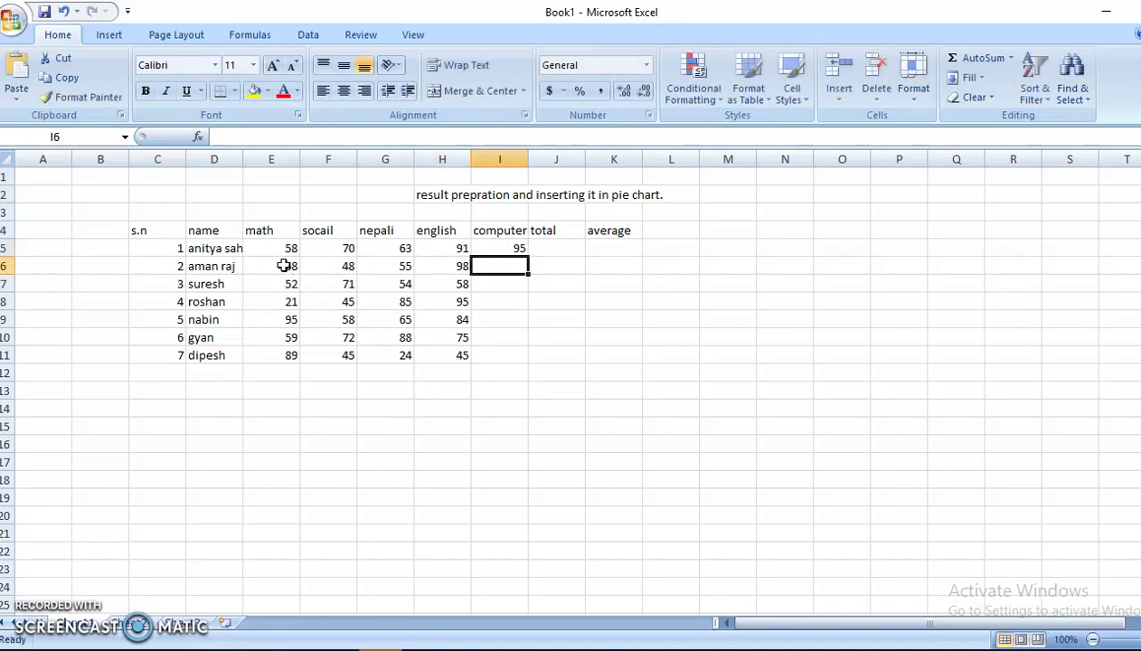
{"action": "type", "text": "99"}
{"action": "key", "text": "Down"}
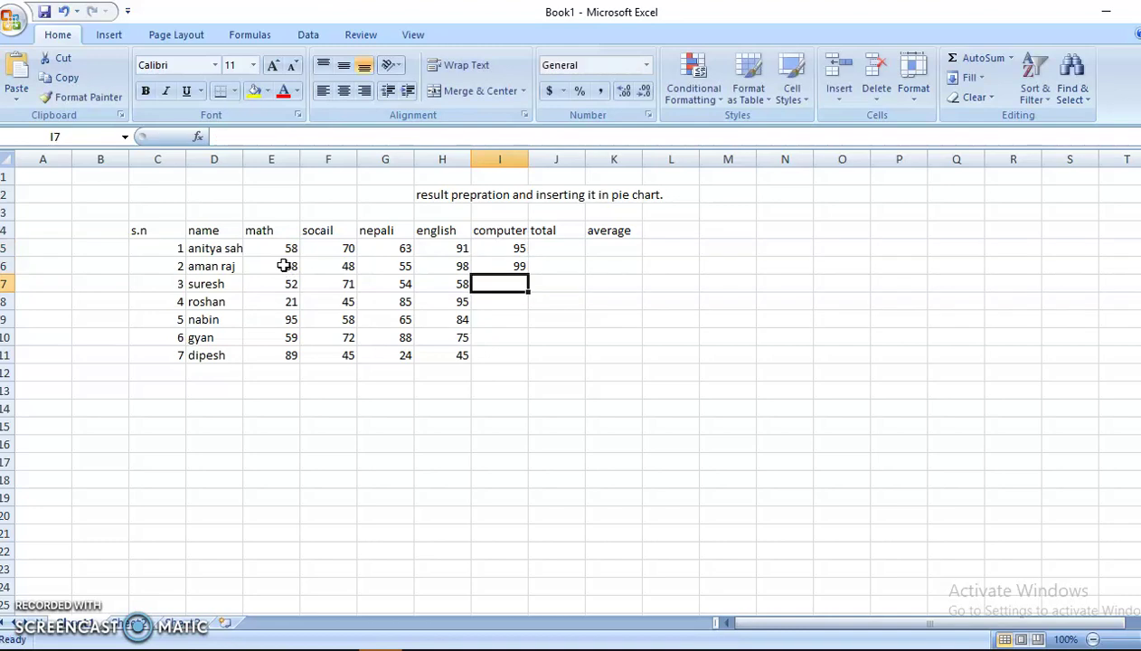
{"action": "type", "text": "65"}
{"action": "key", "text": "Return"}
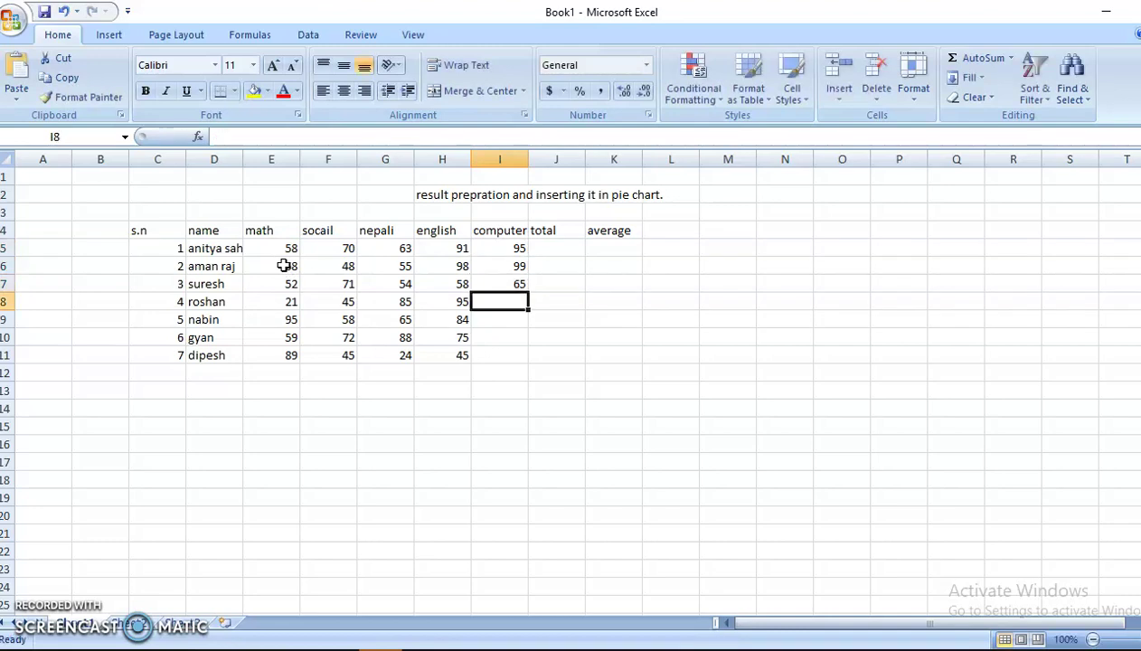
{"action": "type", "text": "85"}
{"action": "key", "text": "Return"}
{"action": "type", "text": "42"}
{"action": "key", "text": "Return"}
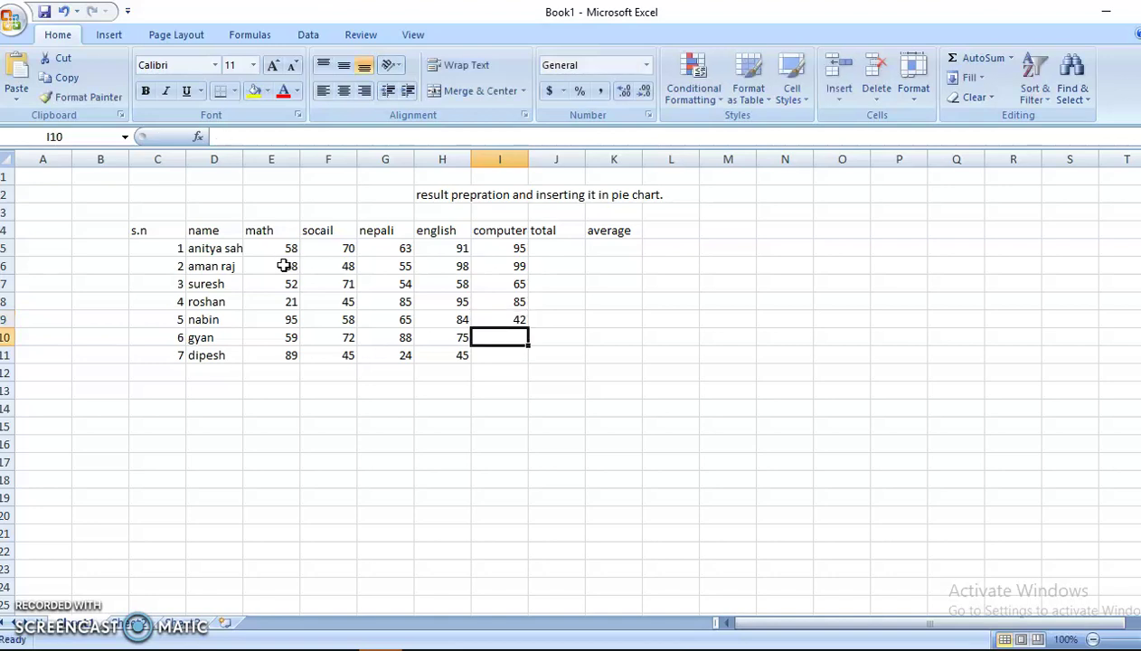
{"action": "type", "text": "51"}
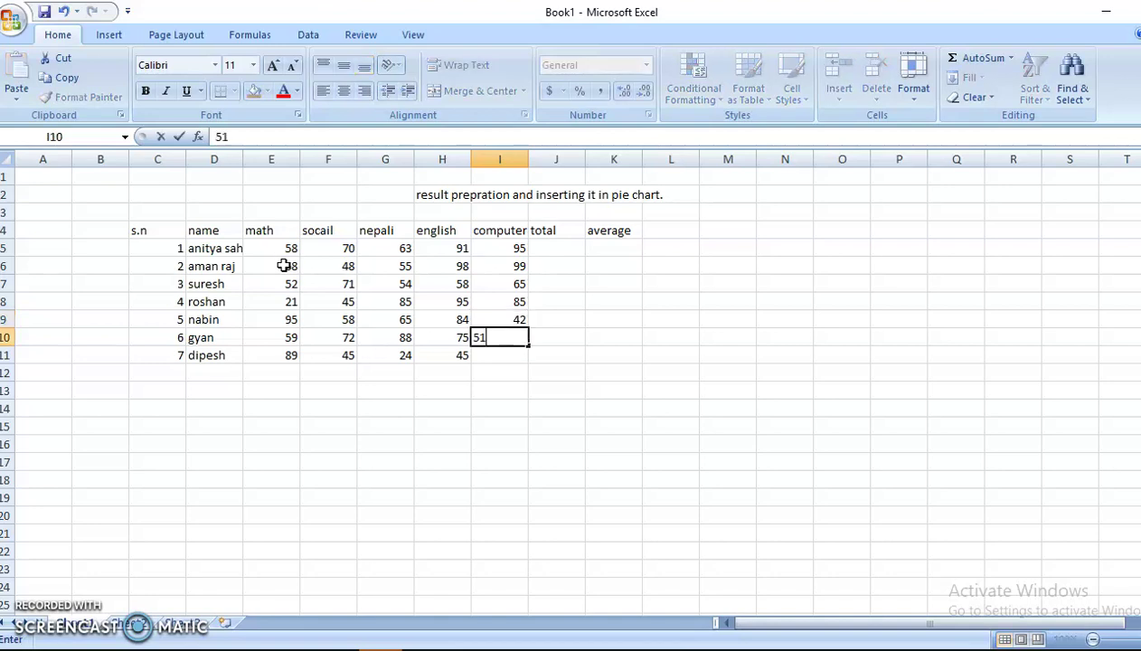
{"action": "key", "text": "Return"}
{"action": "type", "text": "85"}
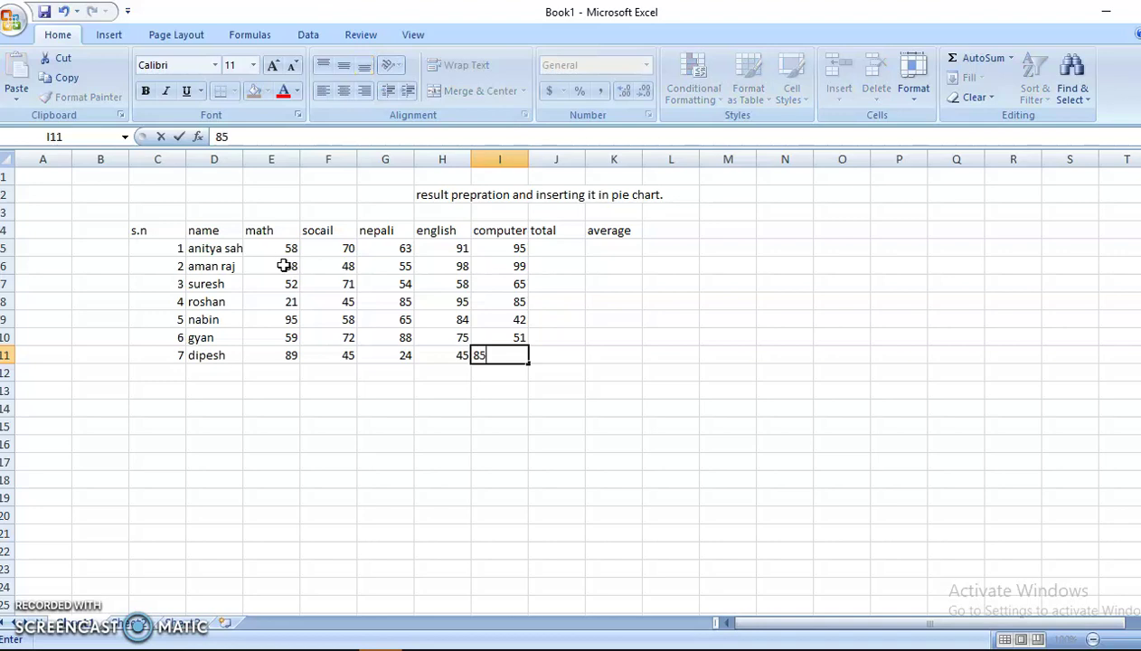
{"action": "key", "text": "Tab"}
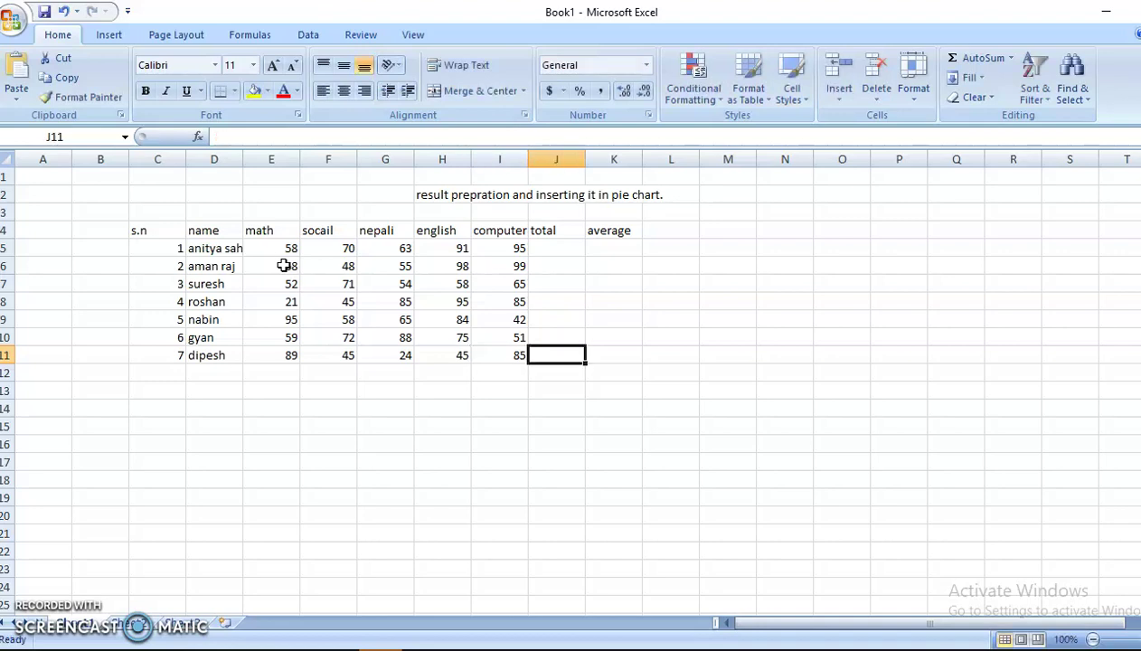
- Start a total formula in J5 with =( referencing E5, F5, G5, H5 and I5
{"action": "key", "text": "Up"}
{"action": "key", "text": "Up"}
{"action": "key", "text": "Up"}
{"action": "key", "text": "Up"}
{"action": "key", "text": "Up"}
{"action": "key", "text": "Up"}
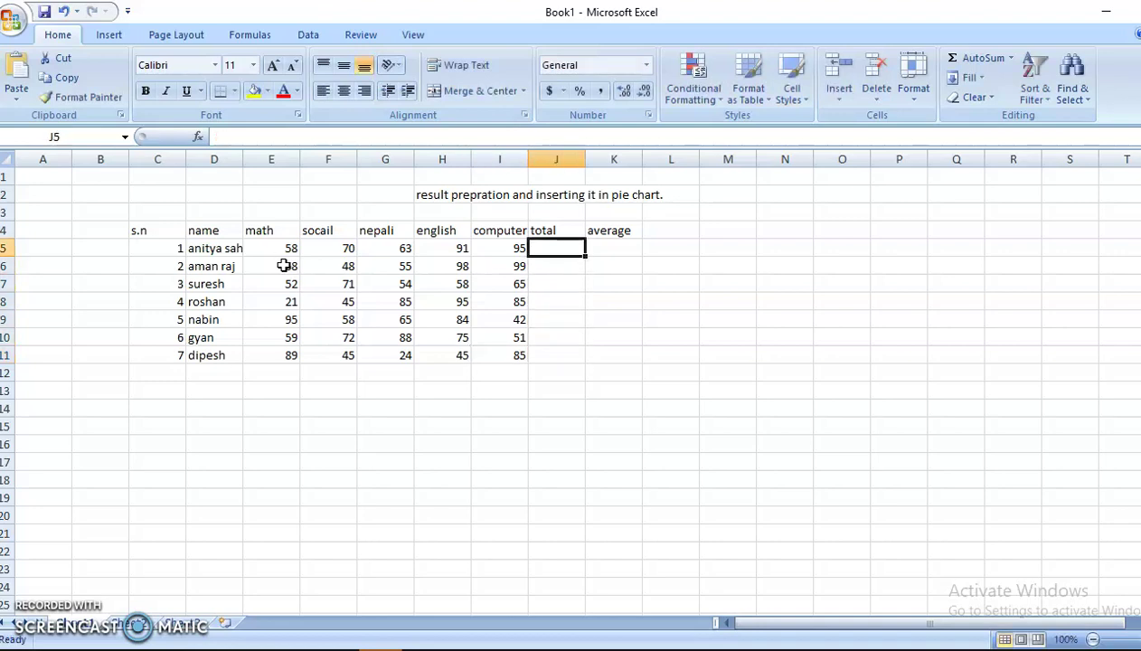
{"action": "type", "text": "="}
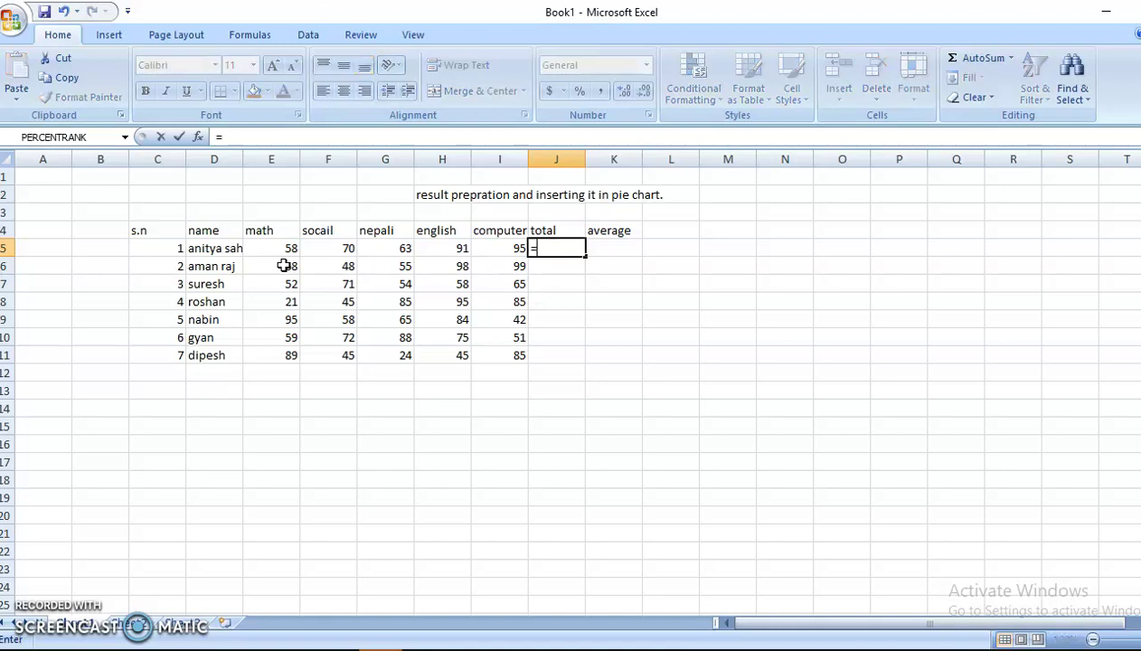
{"action": "type", "text": "9"}
{"action": "key", "text": "BackSpace"}
{"action": "type", "text": "("}
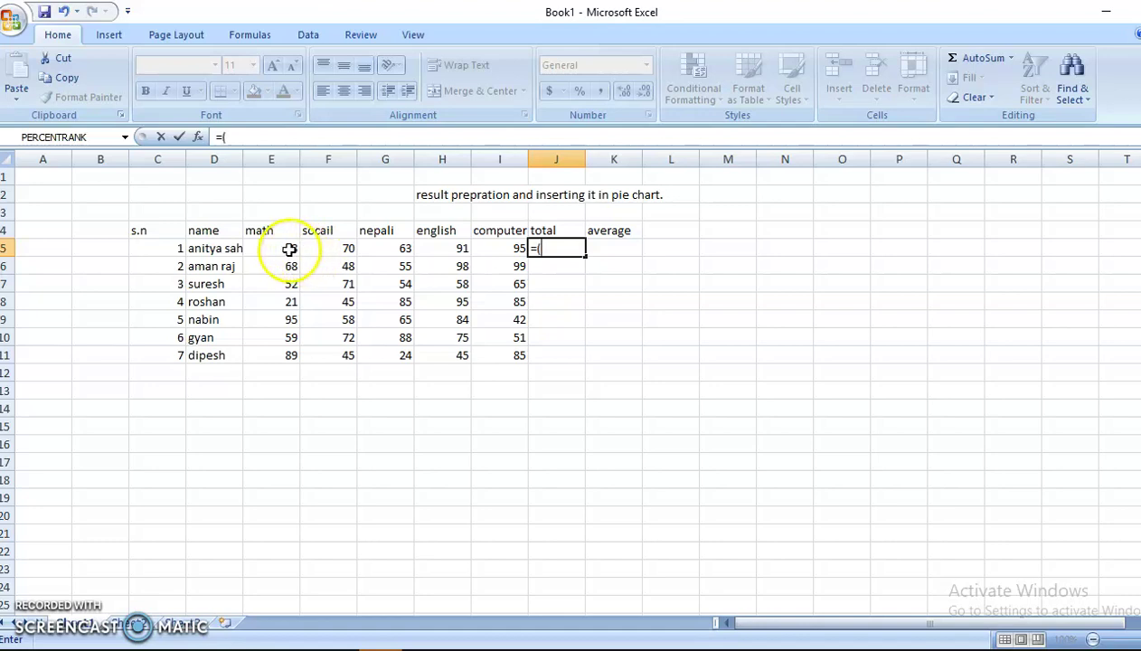
{"action": "left_click", "coordinate": [288, 250]}
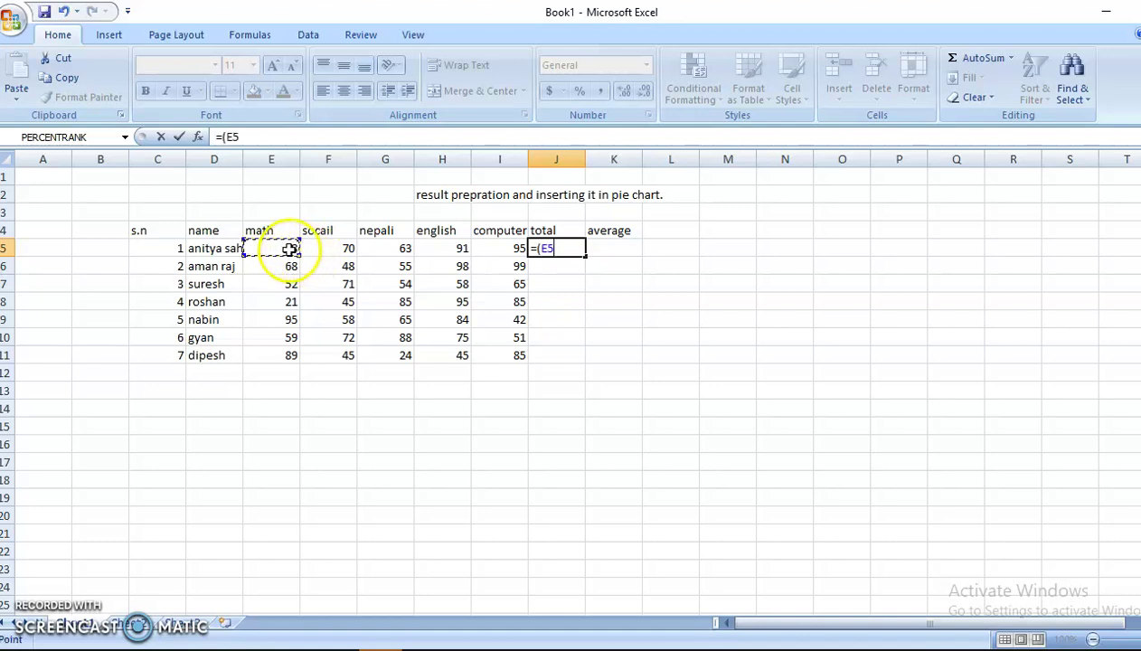
{"action": "left_click", "coordinate": [344, 247], "text": "ctrl"}
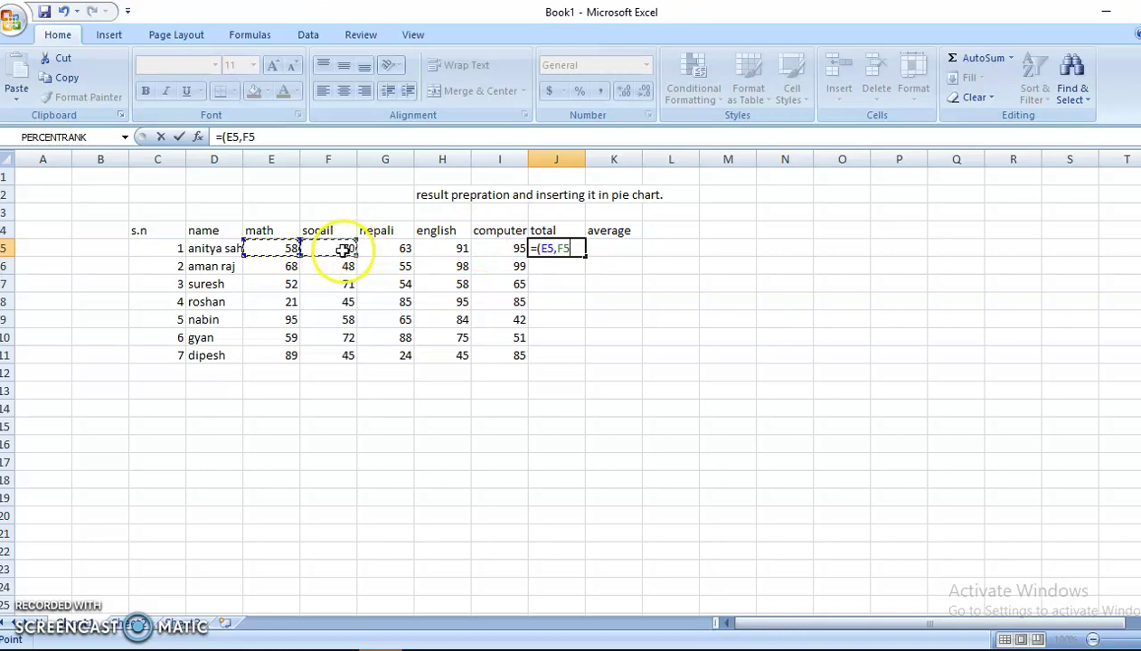
{"action": "left_click", "coordinate": [376, 249]}
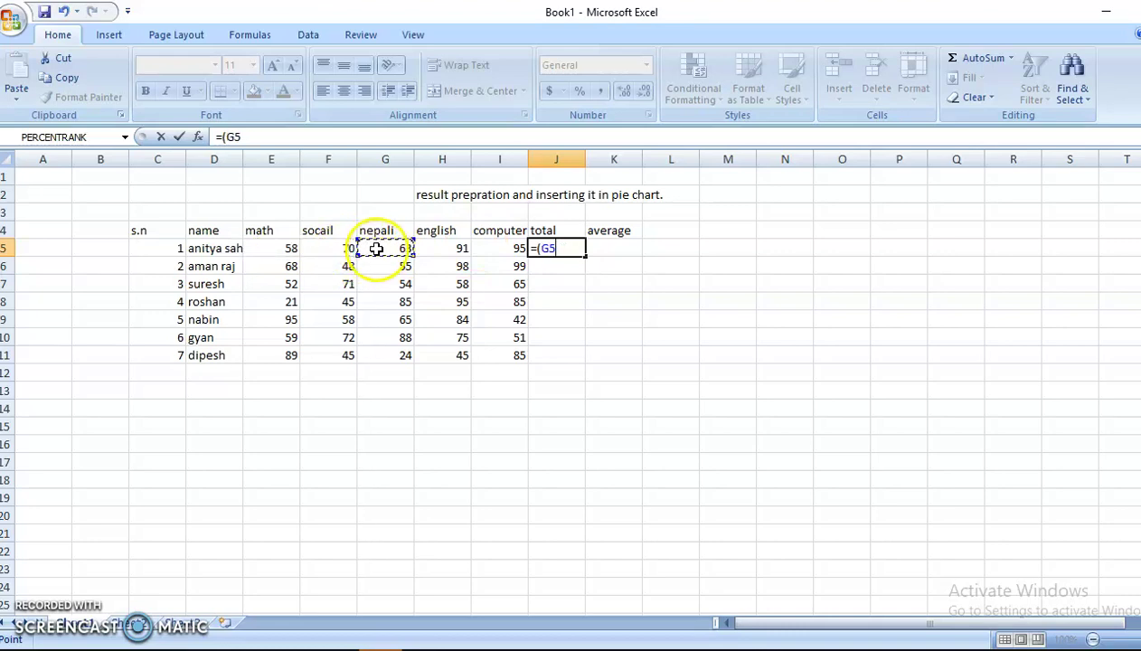
{"action": "left_click", "coordinate": [289, 250], "text": "ctrl"}
{"action": "left_click", "coordinate": [314, 242], "text": "ctrl"}
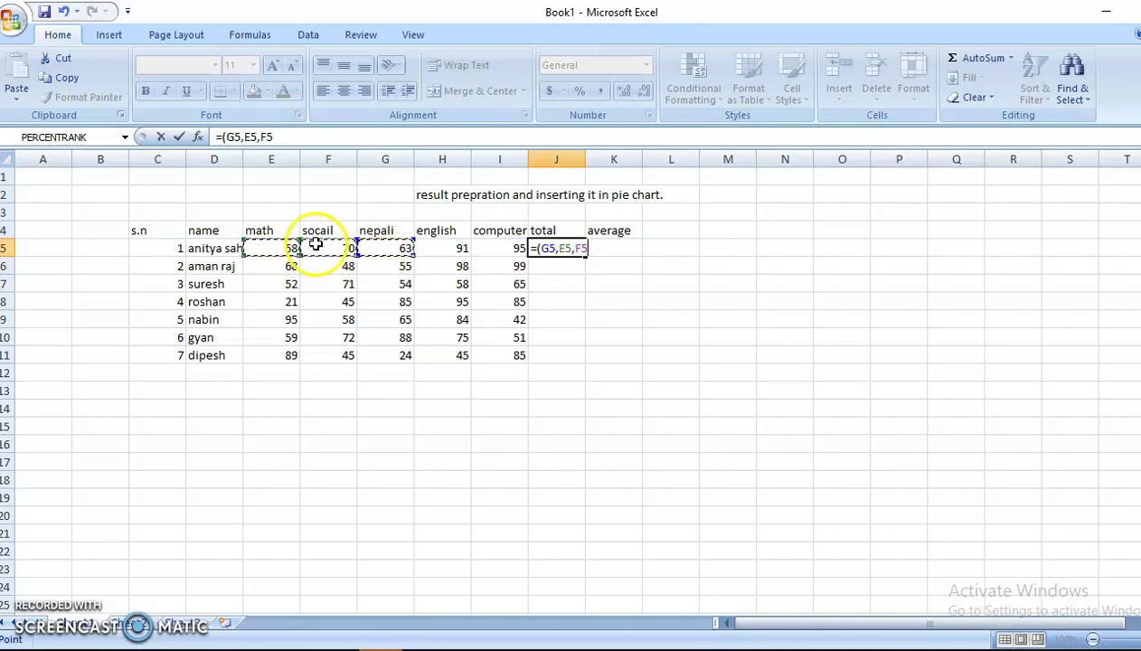
{"action": "left_click", "coordinate": [435, 248], "text": "ctrl"}
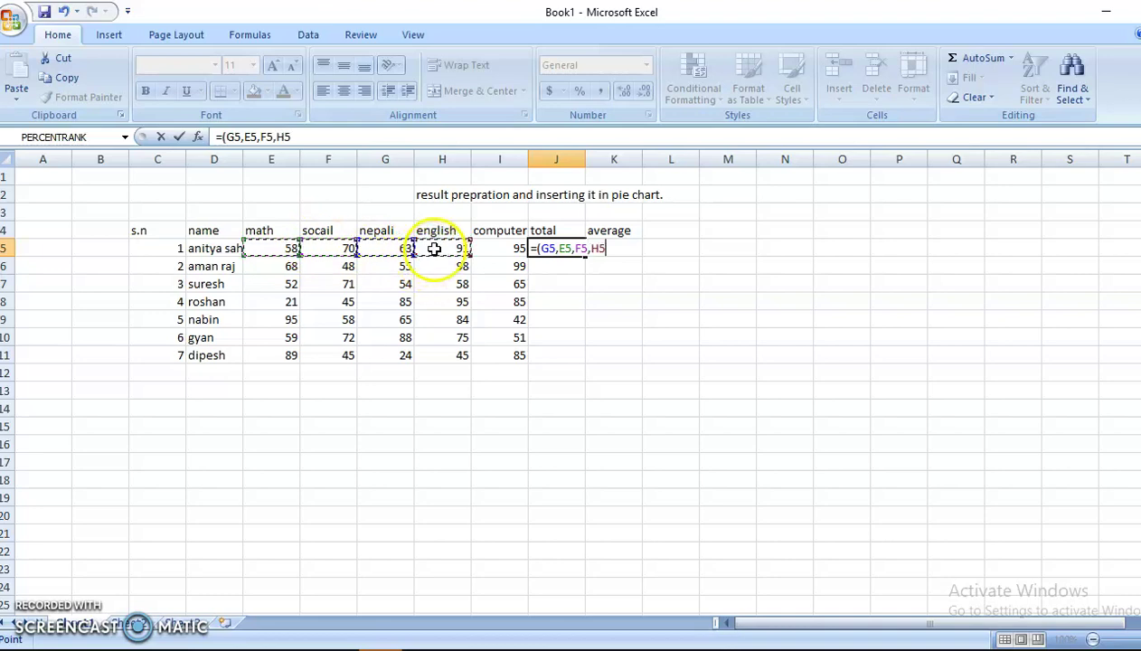
{"action": "left_click", "coordinate": [497, 244], "text": "ctrl"}
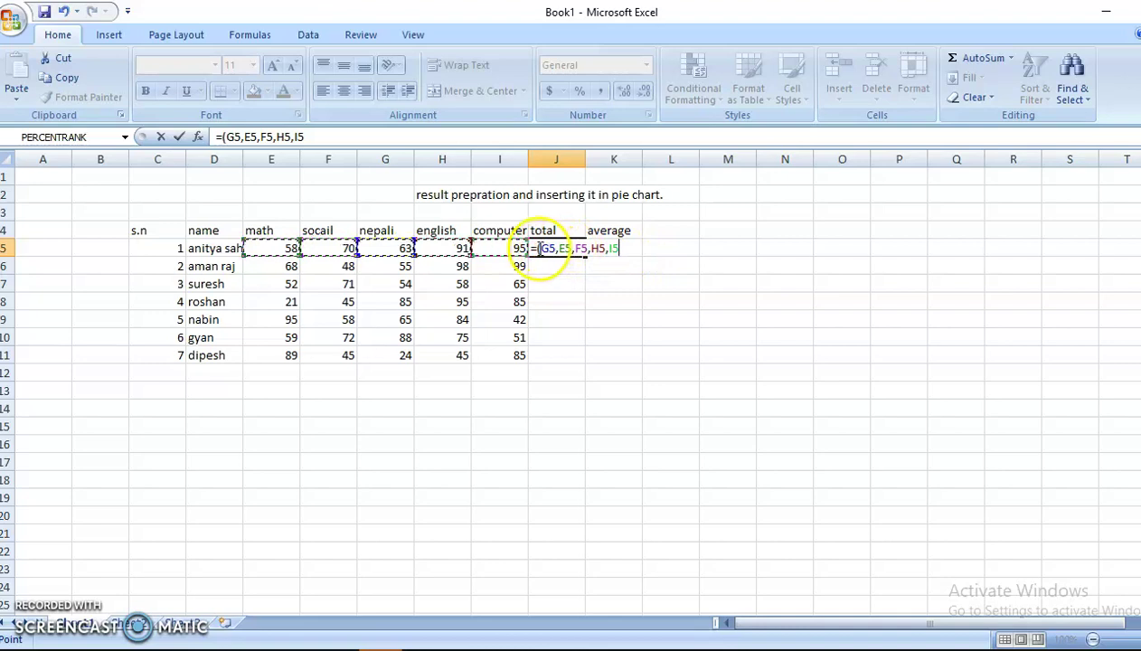
{"action": "left_click", "coordinate": [537, 248]}
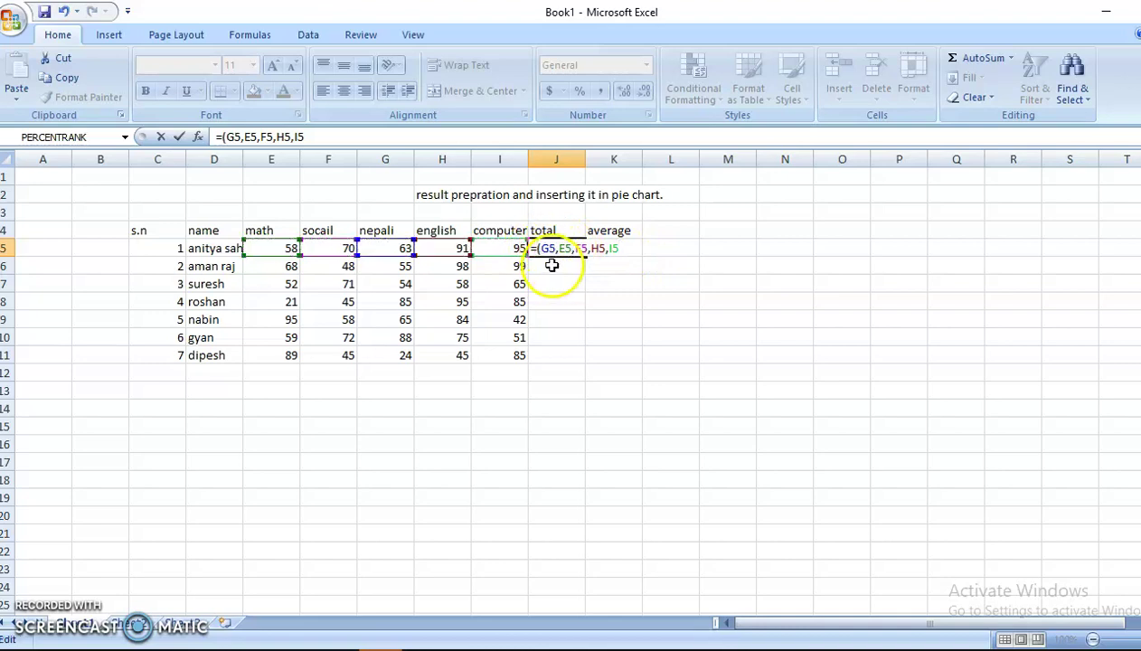
- Start a SUM formula in J5 and remove the stray 0 after I5
{"action": "type", "text": "s"}
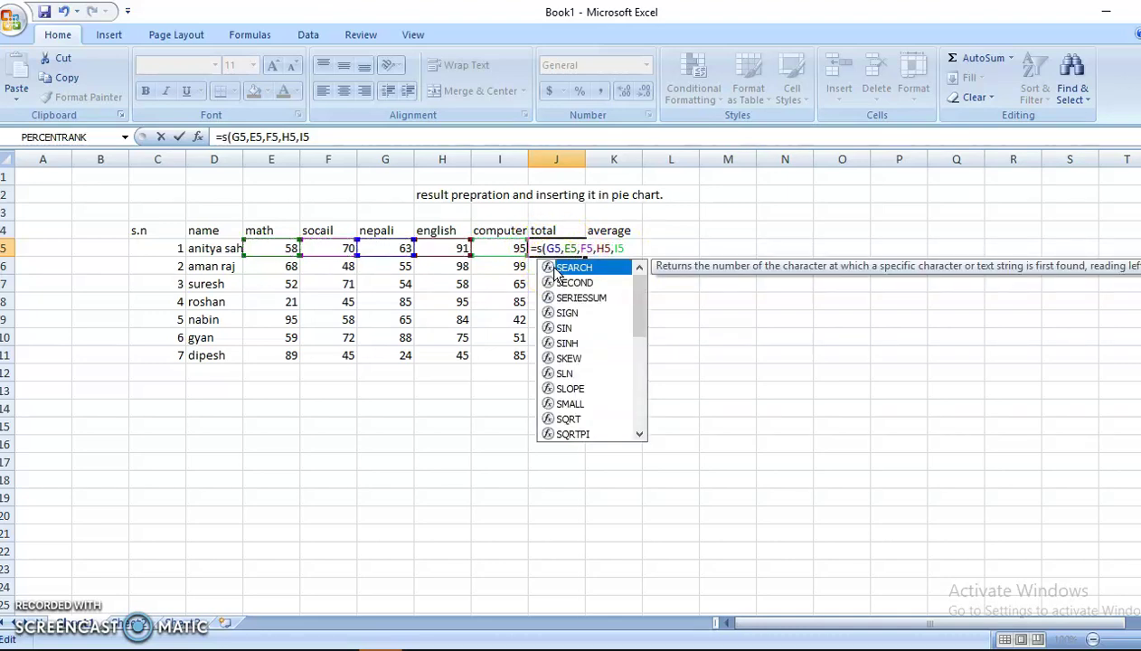
{"action": "type", "text": "um"}
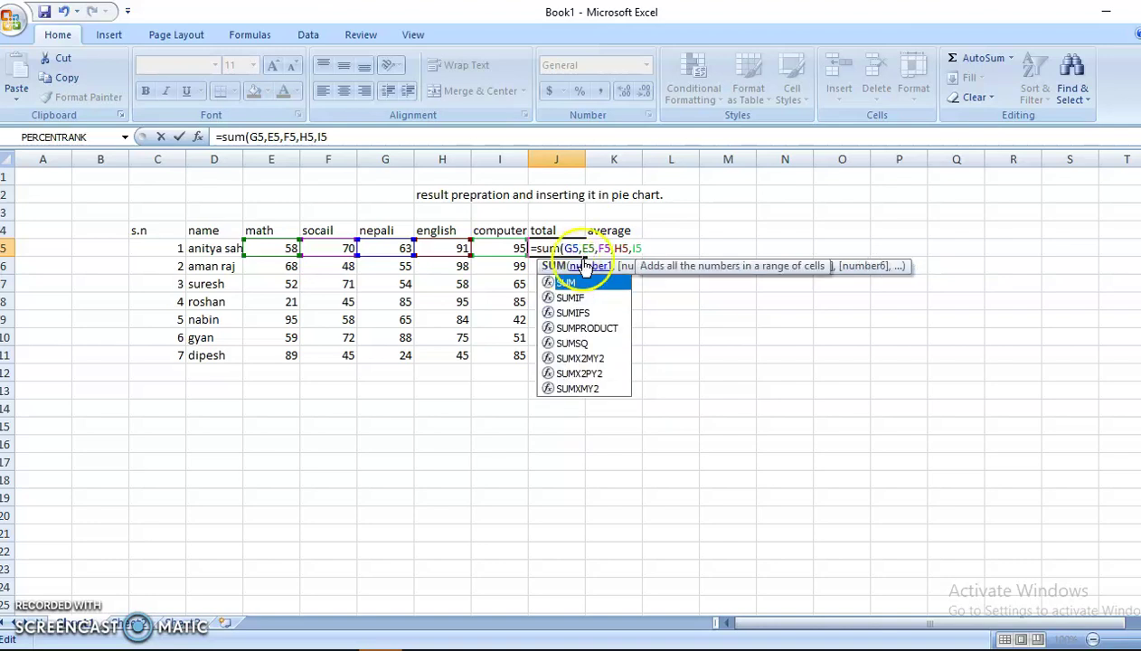
{"action": "left_click", "coordinate": [645, 247]}
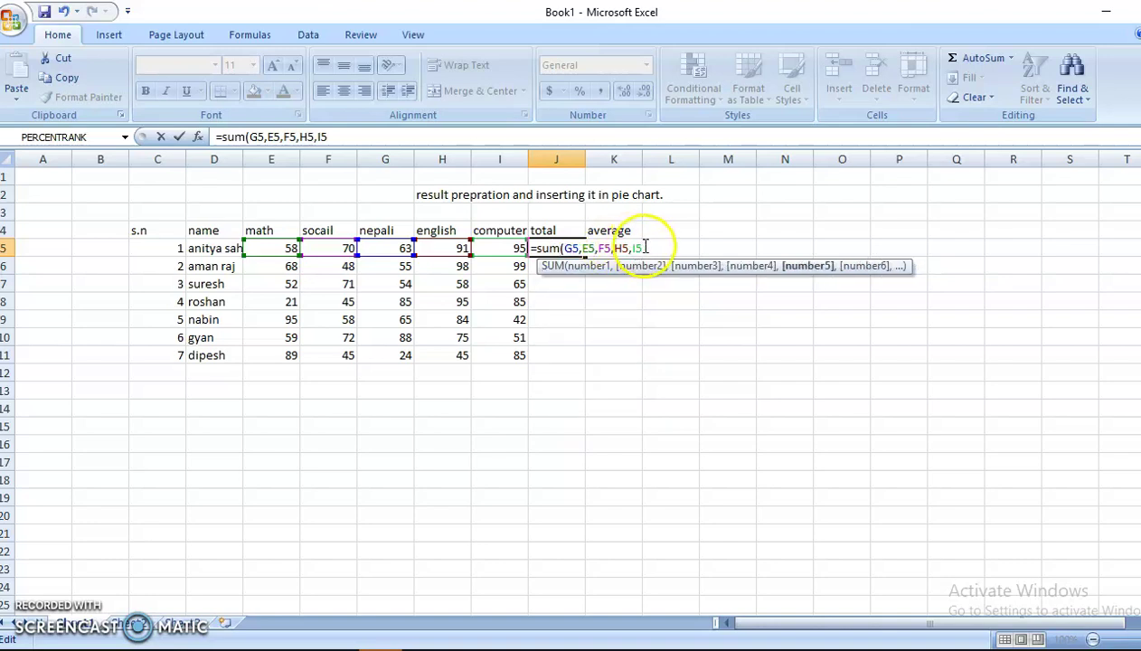
{"action": "type", "text": "0"}
{"action": "key", "text": "BackSpace"}
{"action": "left_click", "coordinate": [644, 271]}
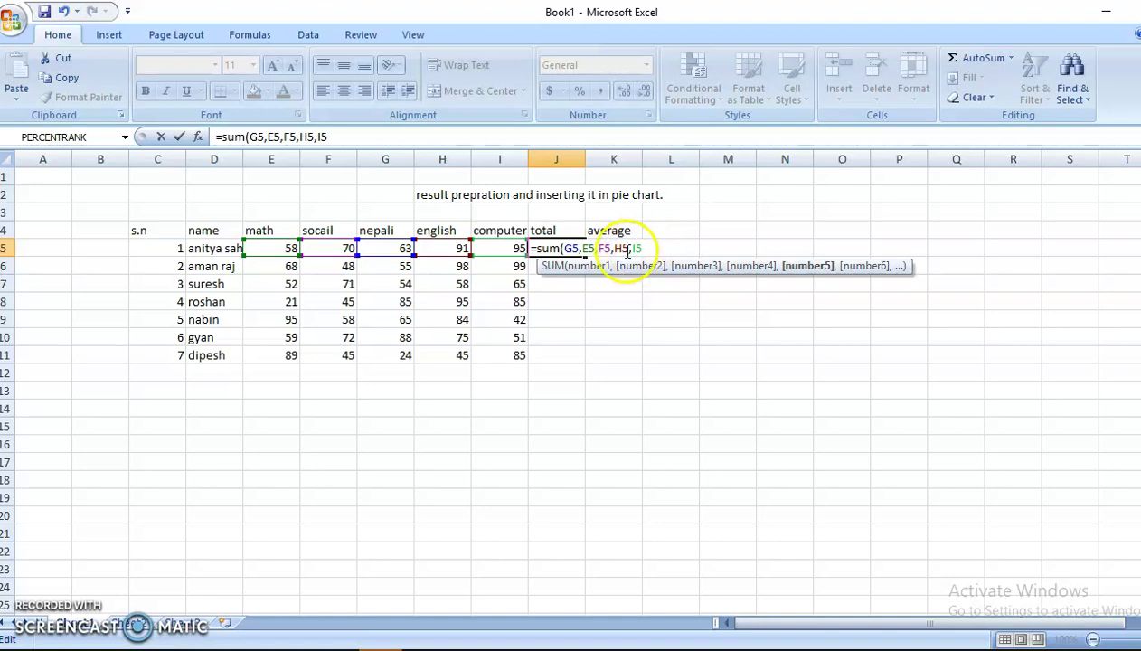
- Trim the J5 formula, deleting G5 and the later references
{"action": "left_click", "coordinate": [580, 251]}
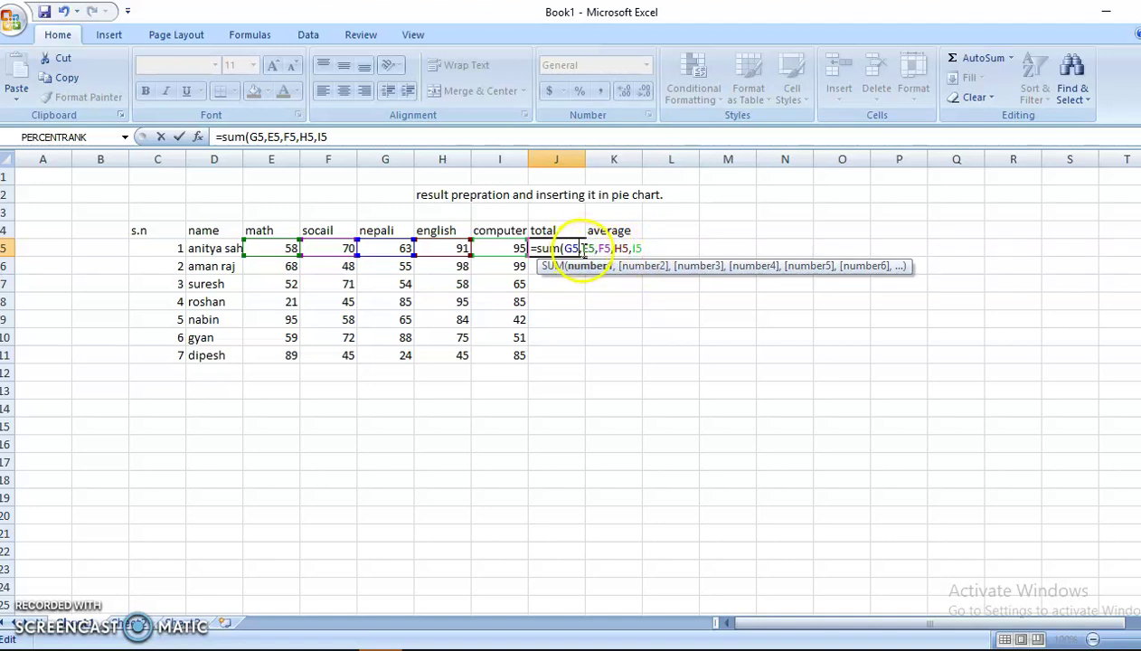
{"action": "left_click", "coordinate": [584, 250]}
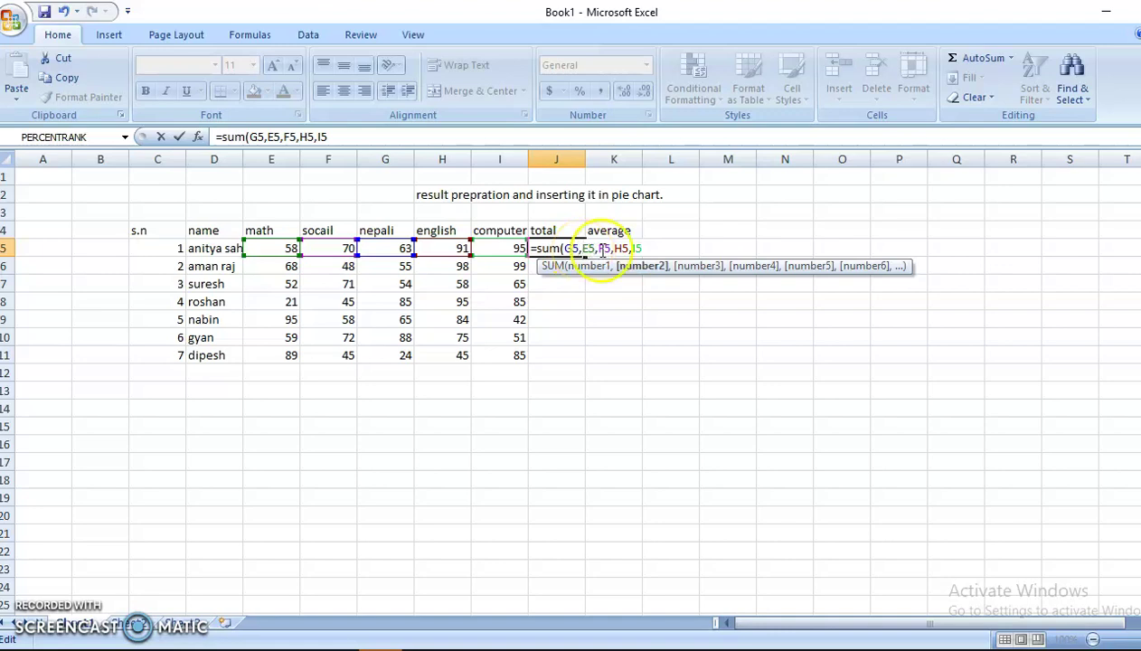
{"action": "left_click", "coordinate": [642, 249]}
{"action": "key", "text": "BackSpace"}
{"action": "key", "text": "BackSpace"}
{"action": "key", "text": "BackSpace"}
{"action": "key", "text": "BackSpace"}
{"action": "key", "text": "BackSpace"}
{"action": "key", "text": "BackSpace"}
{"action": "key", "text": "BackSpace"}
{"action": "key", "text": "BackSpace"}
{"action": "key", "text": "BackSpace"}
{"action": "key", "text": "BackSpace"}
{"action": "key", "text": "BackSpace"}
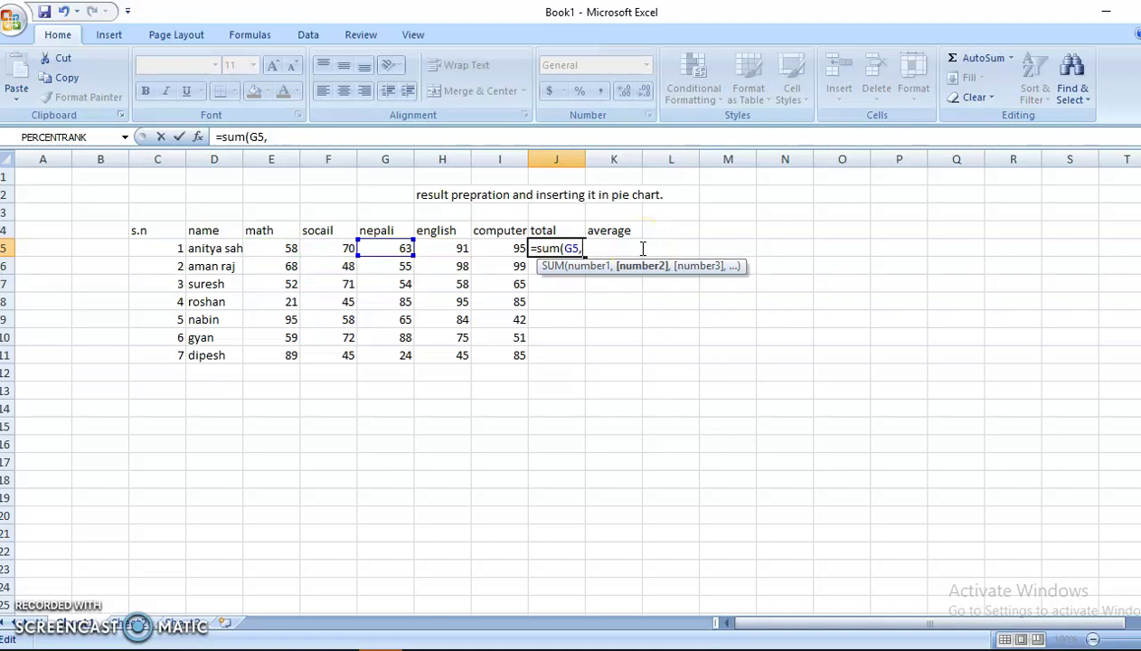
{"action": "key", "text": "BackSpace"}
{"action": "type", "text": ";"}
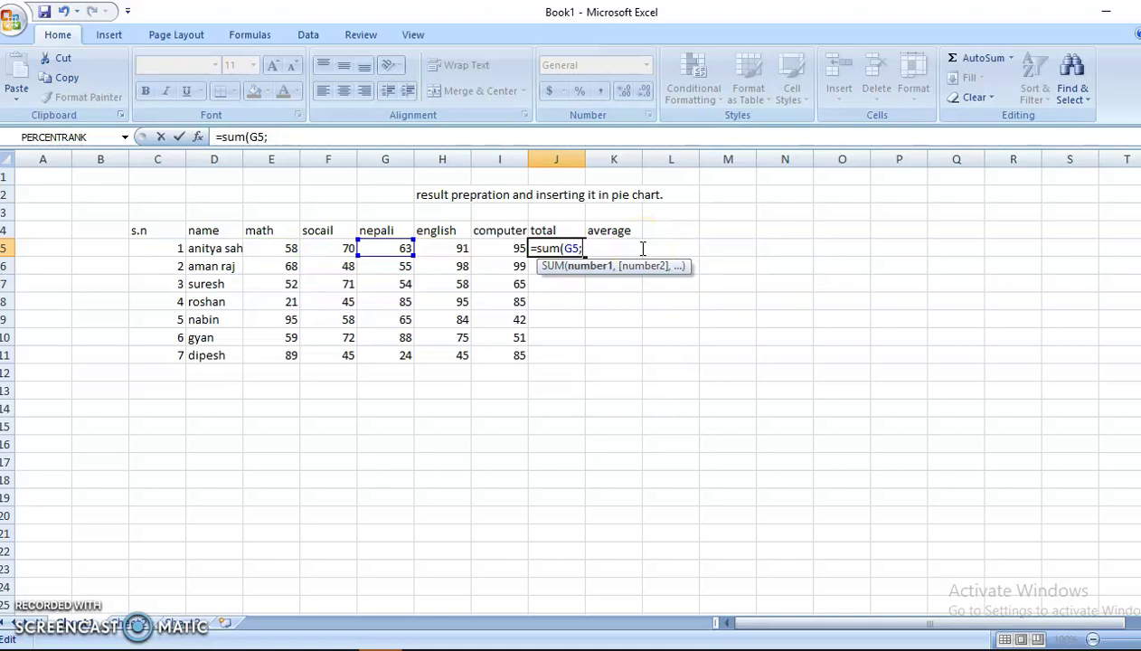
{"action": "key", "text": "BackSpace"}
{"action": "key", "text": "BackSpace"}
- Add E5, F5 and G5 to the sum with commas, then erase back to just E5
{"action": "left_click", "coordinate": [284, 247]}
{"action": "type", "text": ","}
{"action": "left_click", "coordinate": [346, 249]}
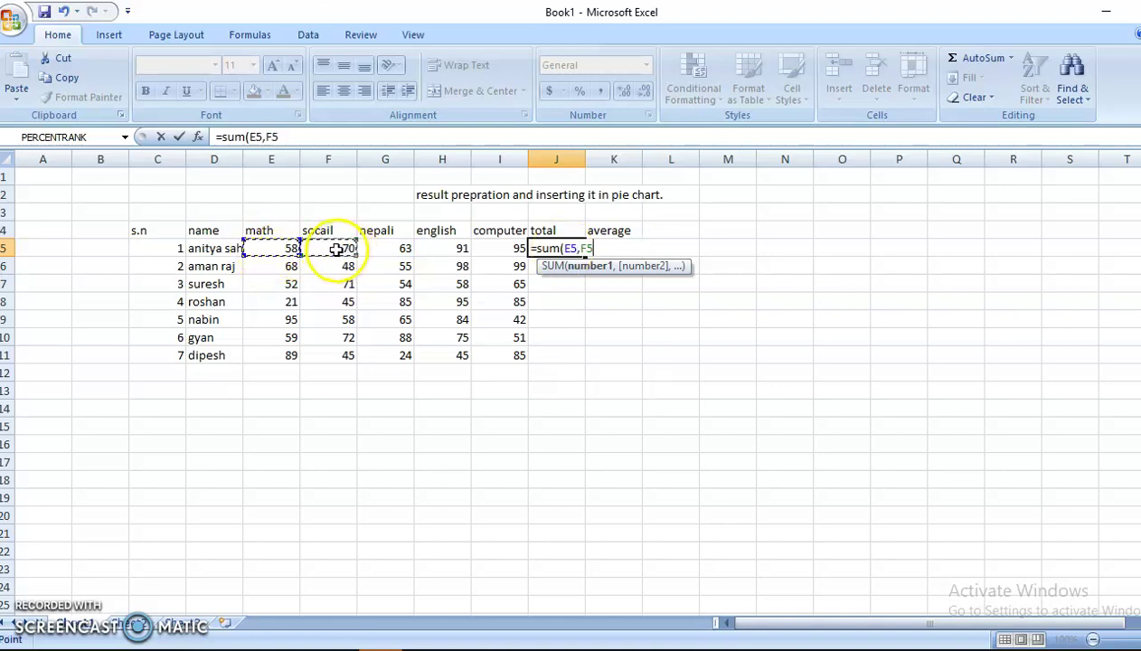
{"action": "type", "text": ","}
{"action": "left_click", "coordinate": [384, 247]}
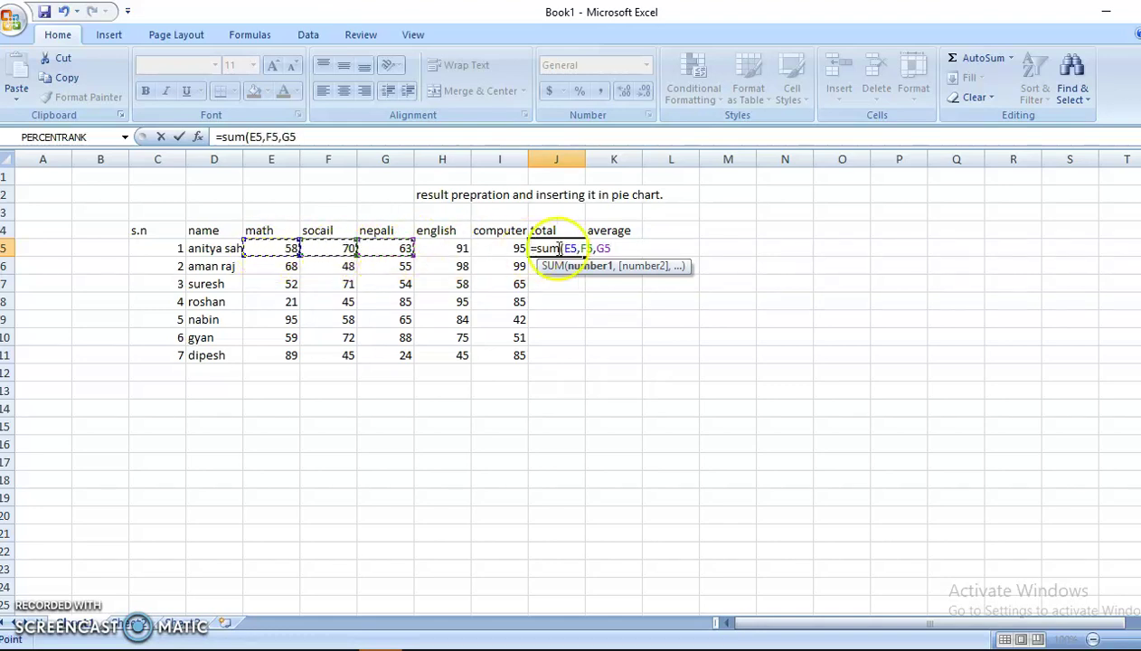
{"action": "key", "text": "BackSpace"}
{"action": "key", "text": "BackSpace"}
{"action": "key", "text": "BackSpace"}
{"action": "key", "text": "BackSpace"}
{"action": "key", "text": "BackSpace"}
{"action": "key", "text": "BackSpace"}
- Rebuild the total by adding F5, G5, H5 and I5 with plus signs
{"action": "type", "text": "+"}
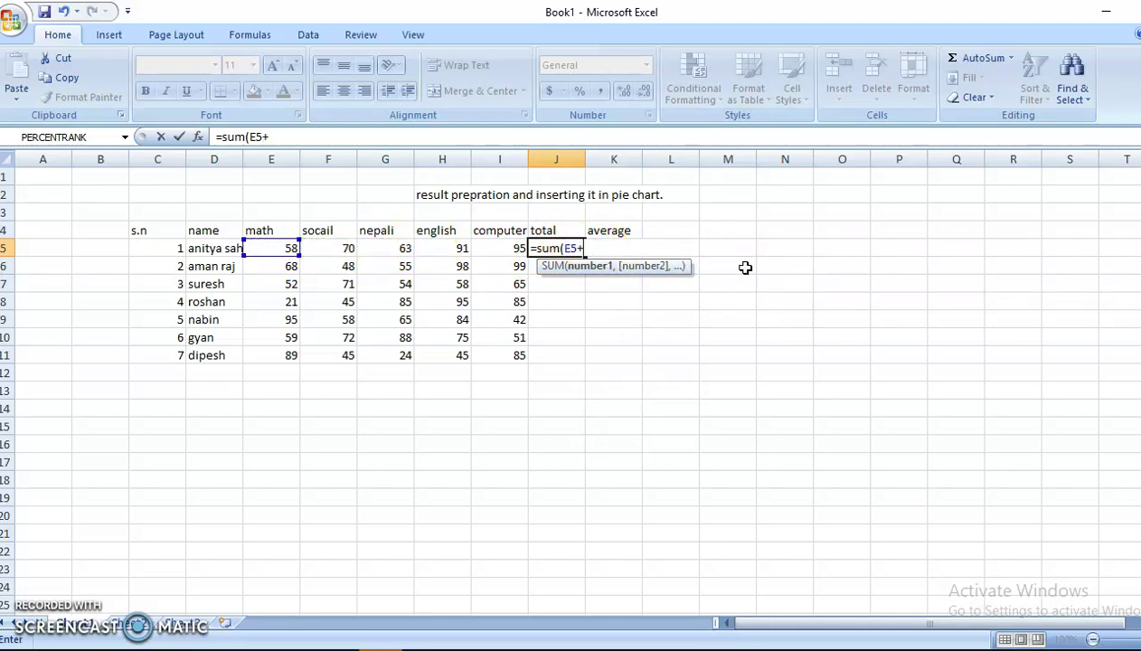
{"action": "left_click", "coordinate": [344, 248]}
{"action": "type", "text": ","}
{"action": "left_click", "coordinate": [378, 244]}
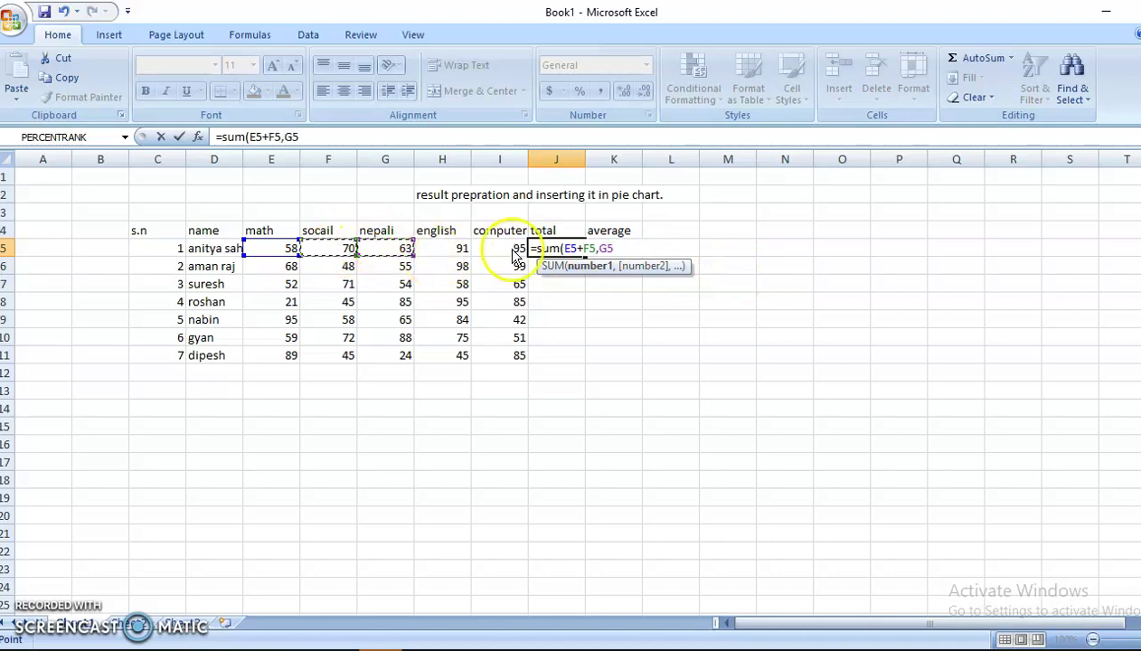
{"action": "key", "text": "BackSpace"}
{"action": "key", "text": "BackSpace"}
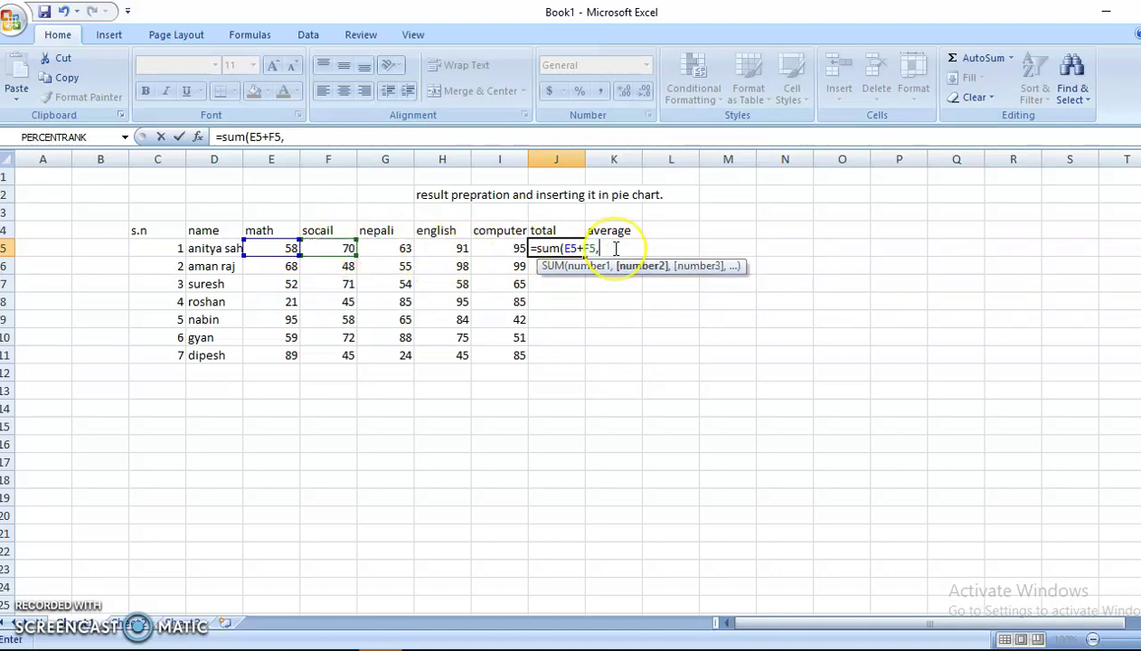
{"action": "key", "text": "BackSpace"}
{"action": "type", "text": "+"}
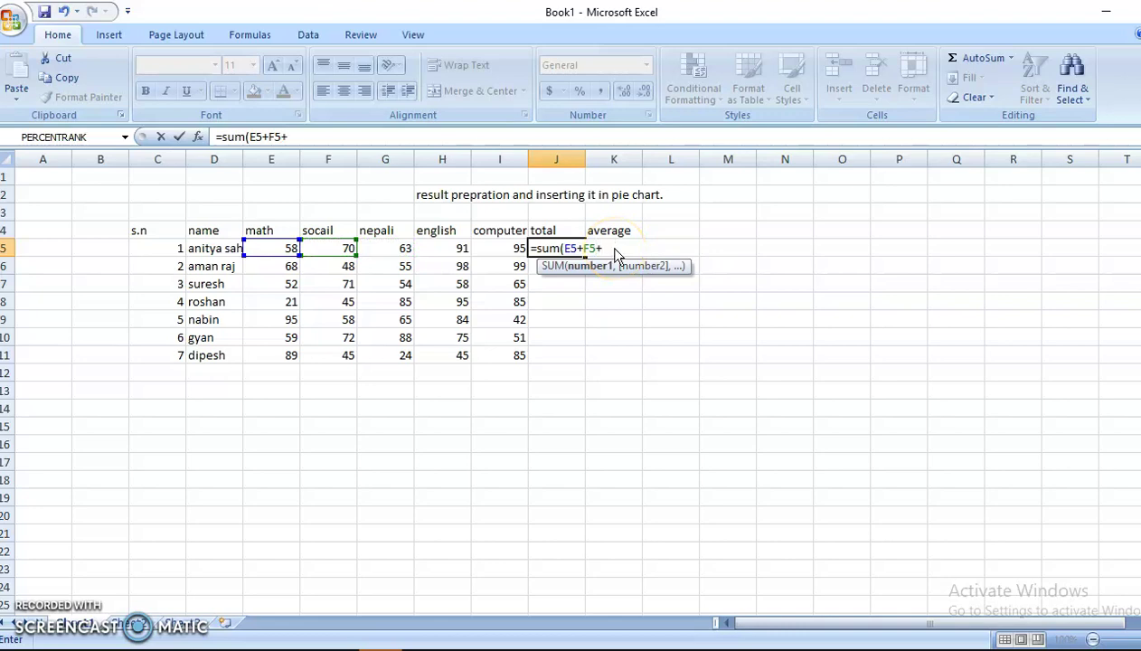
{"action": "left_click", "coordinate": [386, 244]}
{"action": "type", "text": "+"}
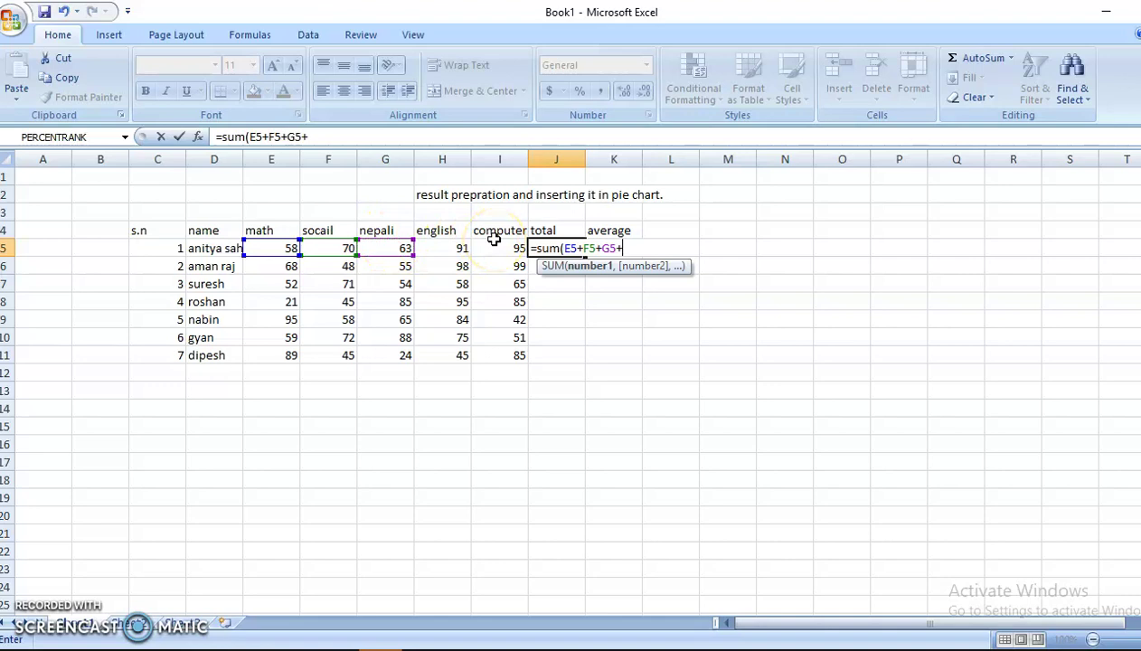
{"action": "left_click", "coordinate": [449, 249]}
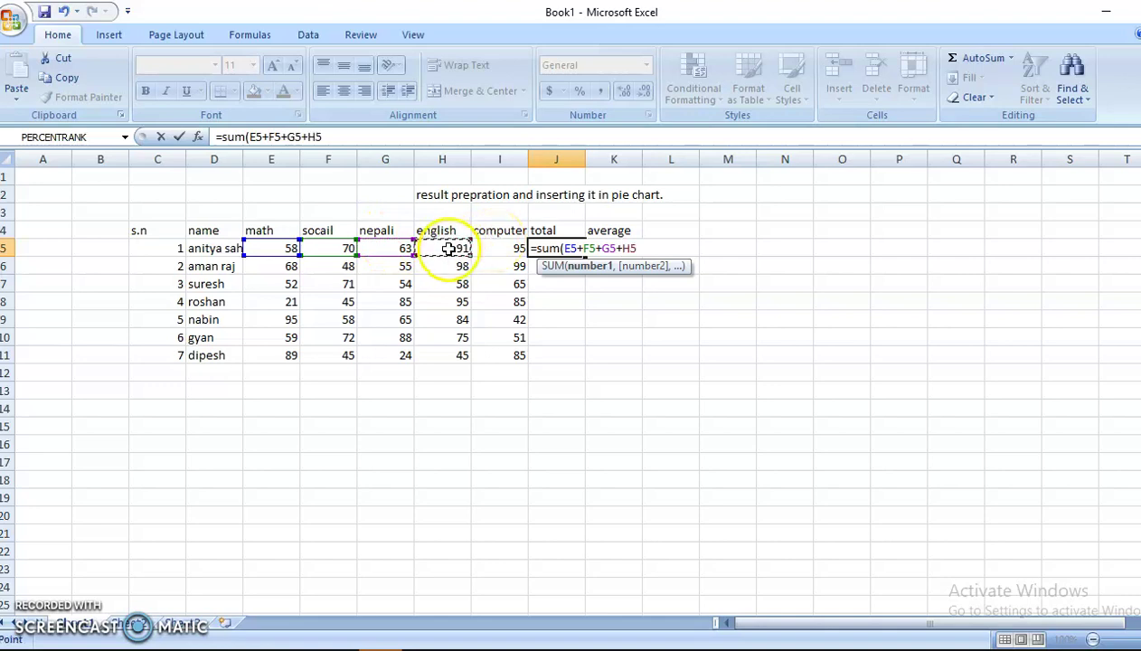
{"action": "type", "text": "+"}
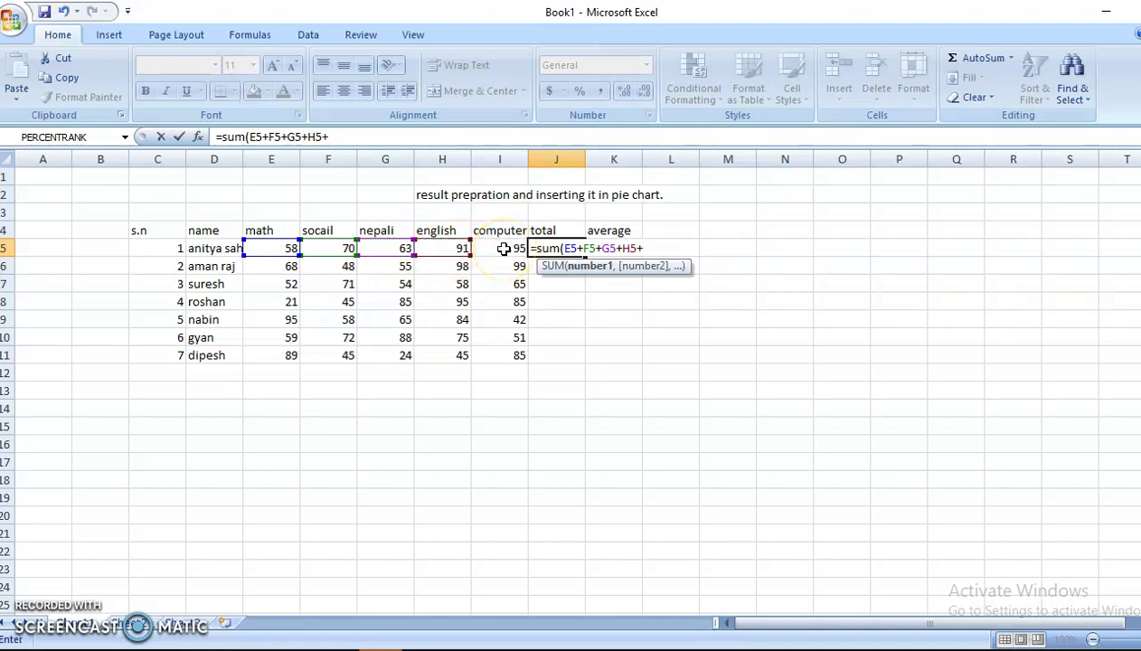
{"action": "left_click", "coordinate": [504, 248]}
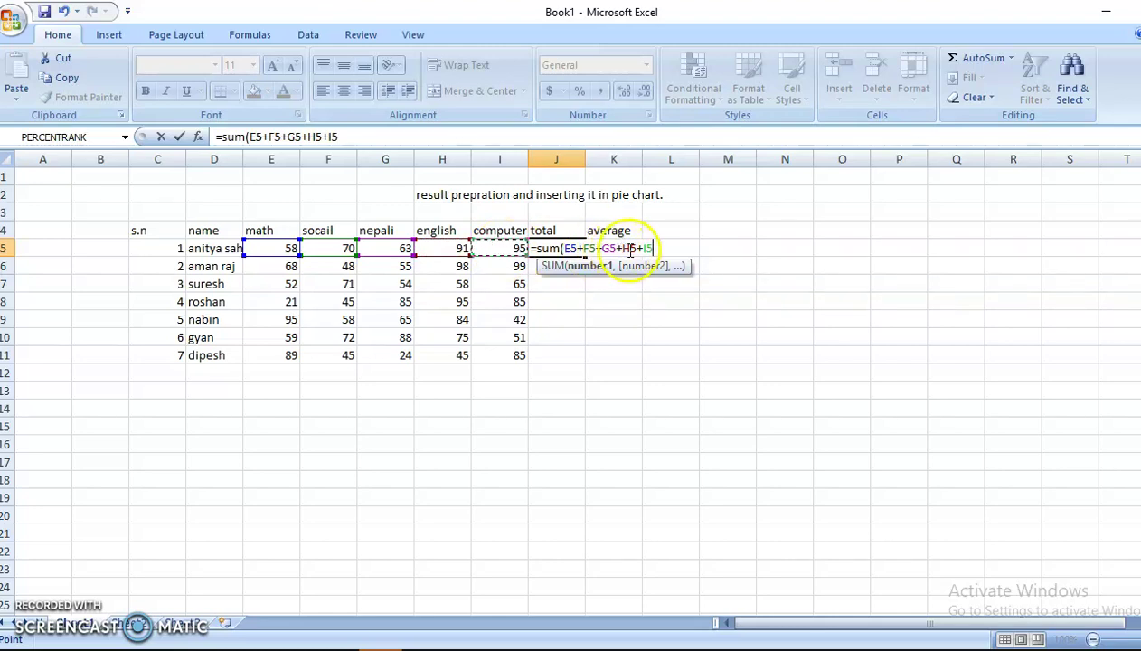
- Remove stray zeros, leave the unfinished formula, then reselect and reopen J5 to retype it
{"action": "left_click", "coordinate": [650, 247]}
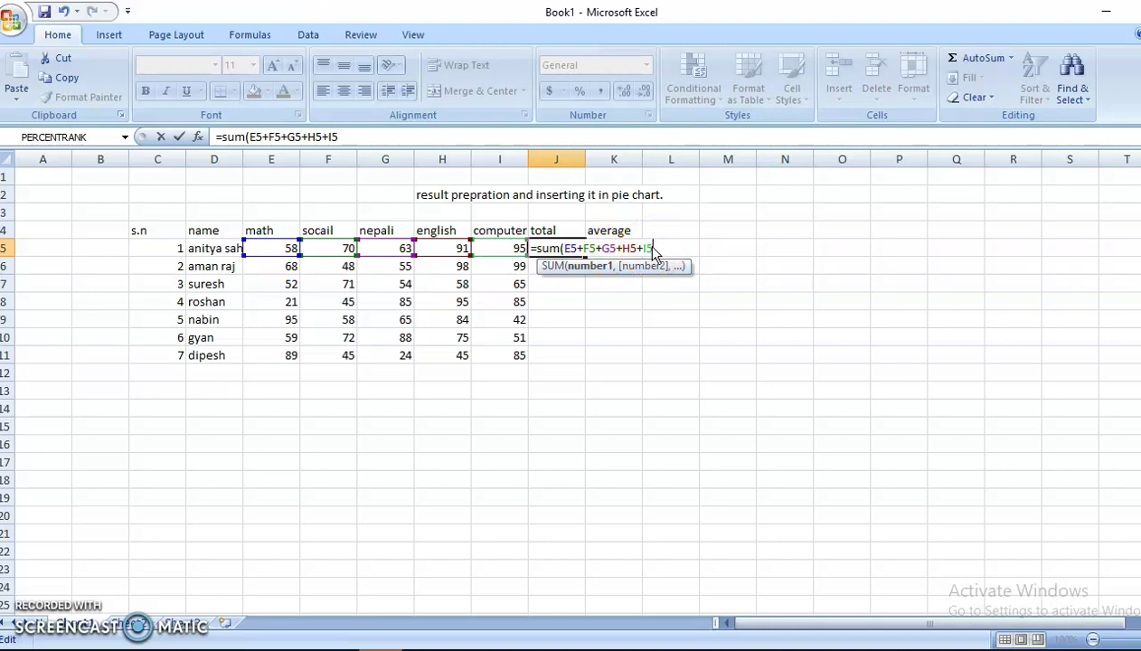
{"action": "type", "text": "0"}
{"action": "type", "text": "0"}
{"action": "key", "text": "BackSpace"}
{"action": "key", "text": "BackSpace"}
{"action": "key", "text": "BackSpace"}
{"action": "key", "text": "BackSpace"}
{"action": "key", "text": "BackSpace"}
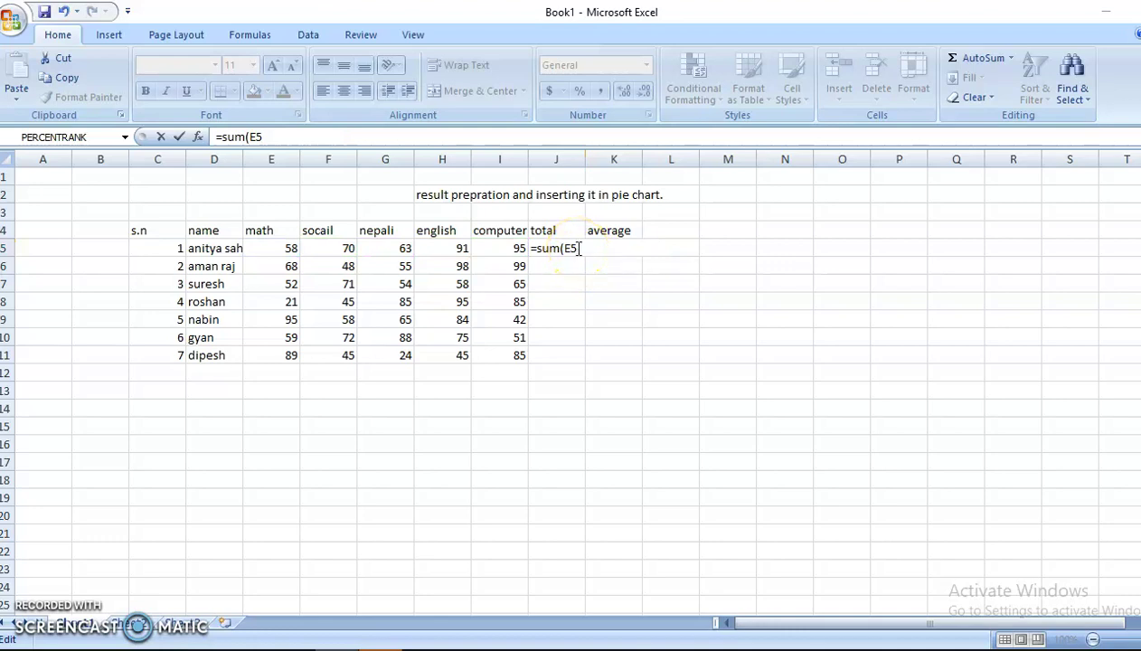
{"action": "left_click", "coordinate": [580, 249]}
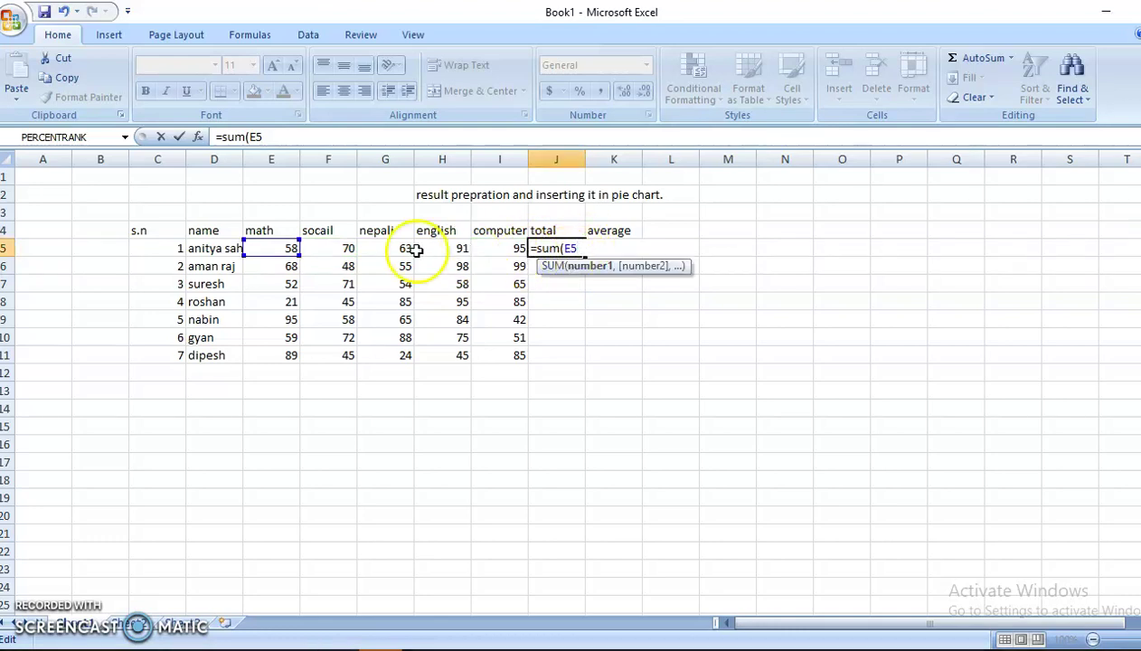
{"action": "left_click", "coordinate": [357, 252]}
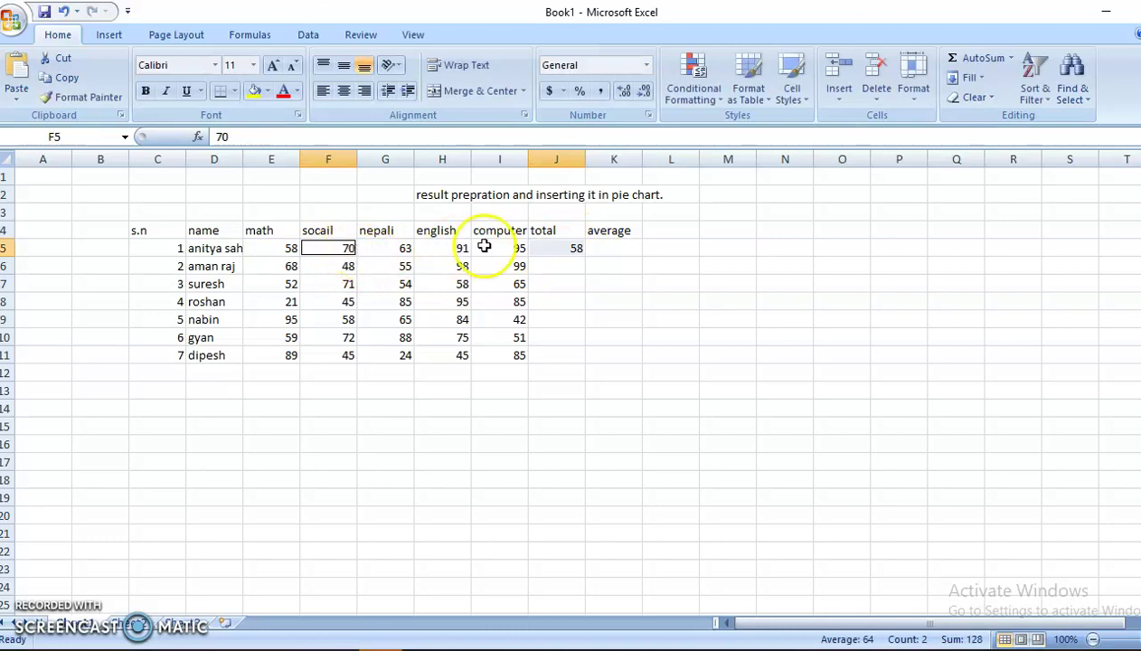
{"action": "left_click", "coordinate": [561, 251]}
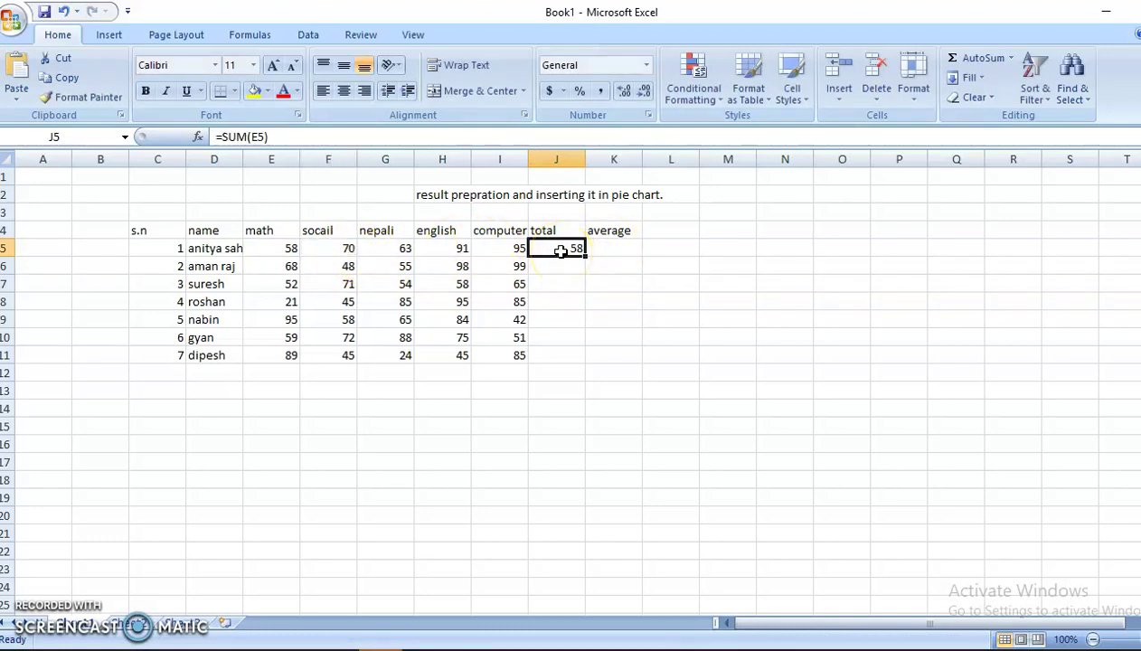
{"action": "double_click", "coordinate": [561, 251]}
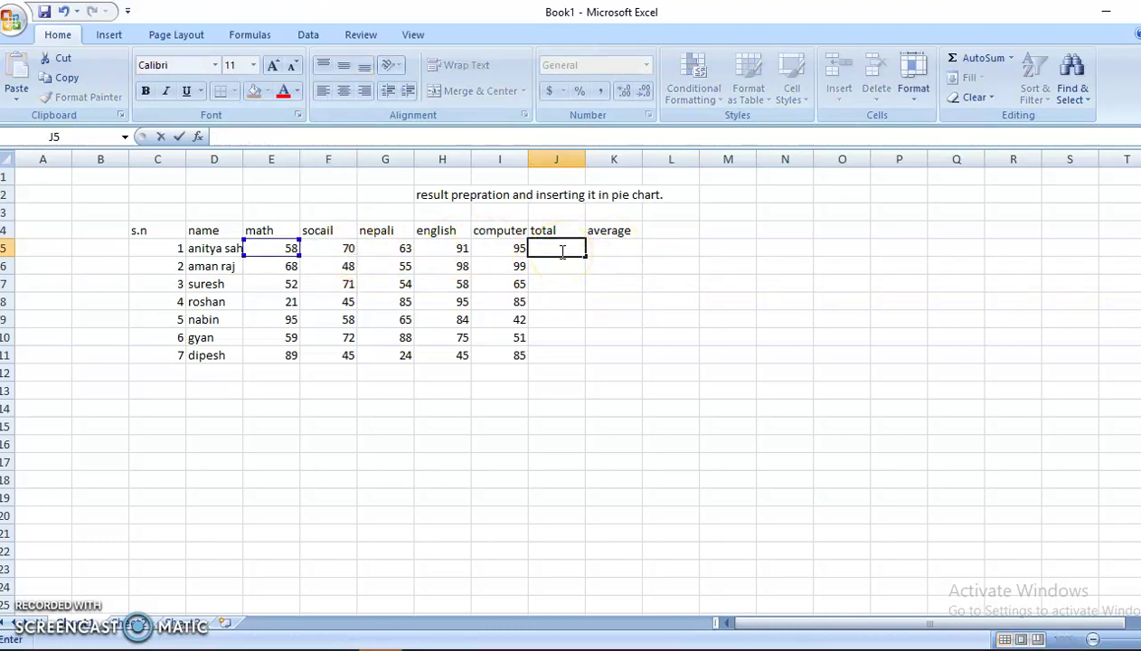
- Enter =SUM(E5,F5,G5,H5,I5) in J5, giving the first student's total of 377
{"action": "type", "text": "="}
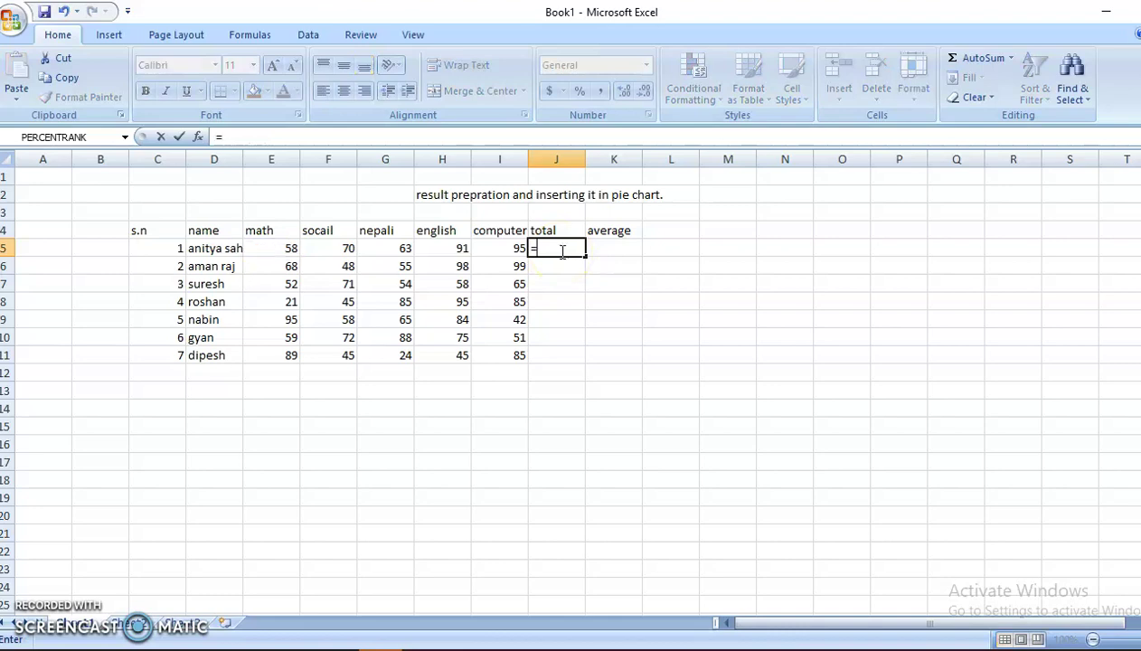
{"action": "type", "text": "sum"}
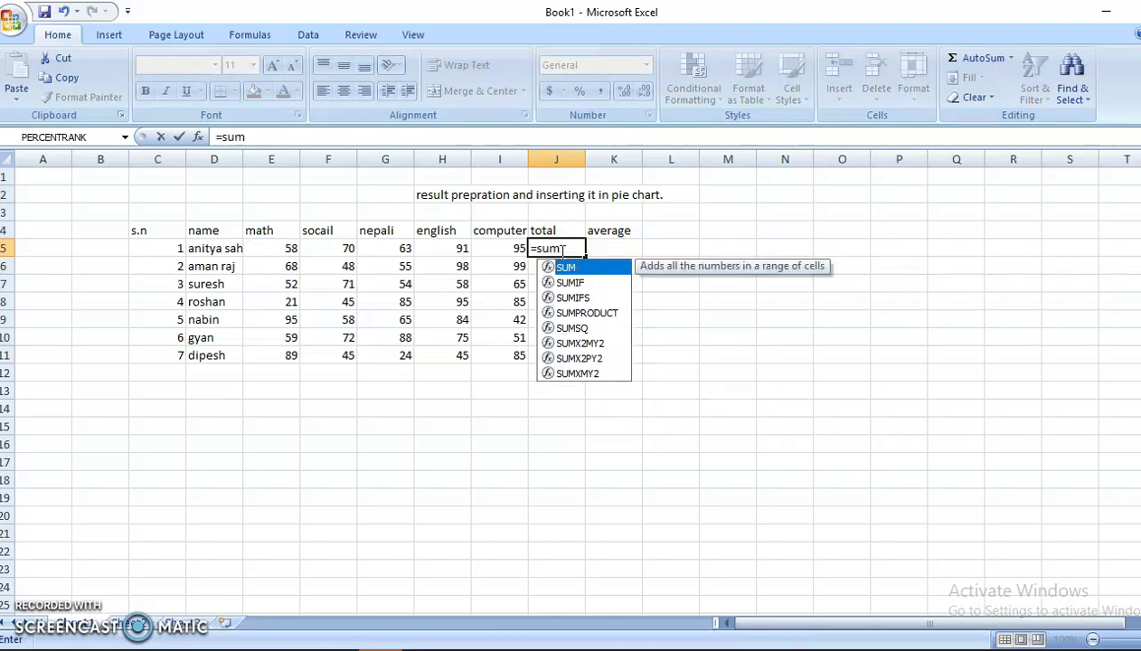
{"action": "type", "text": "("}
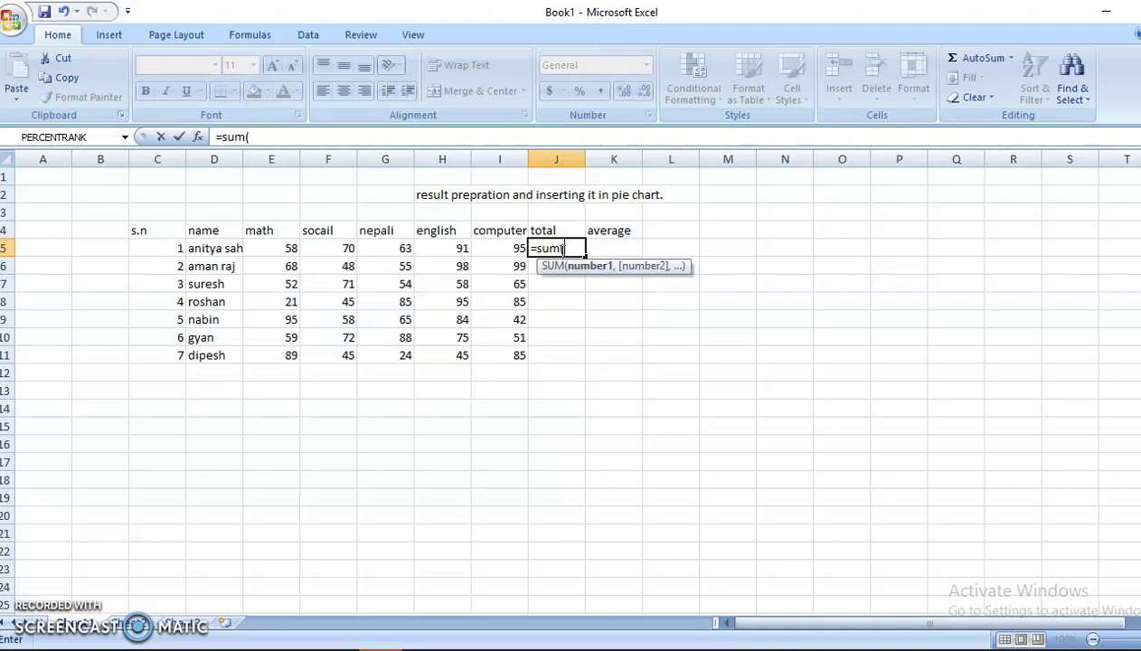
{"action": "left_click", "coordinate": [286, 249]}
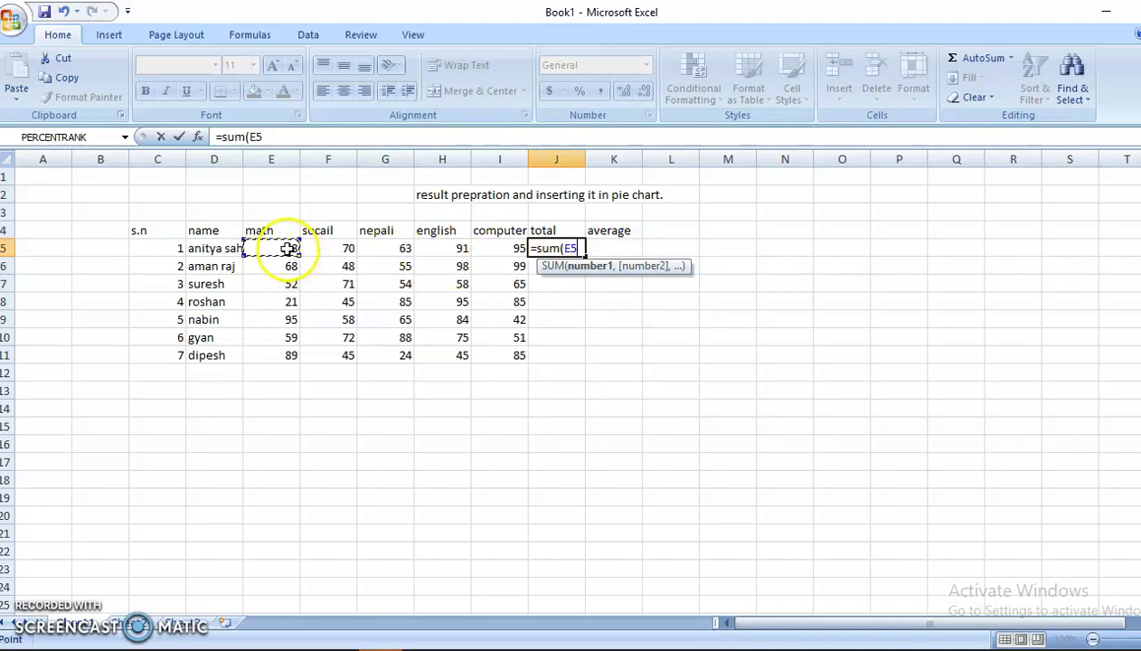
{"action": "type", "text": ","}
{"action": "left_click", "coordinate": [317, 248]}
{"action": "type", "text": ","}
{"action": "left_click", "coordinate": [374, 248]}
{"action": "type", "text": ","}
{"action": "left_click", "coordinate": [444, 248]}
{"action": "type", "text": ","}
{"action": "left_click", "coordinate": [499, 247]}
{"action": "type", "text": ")"}
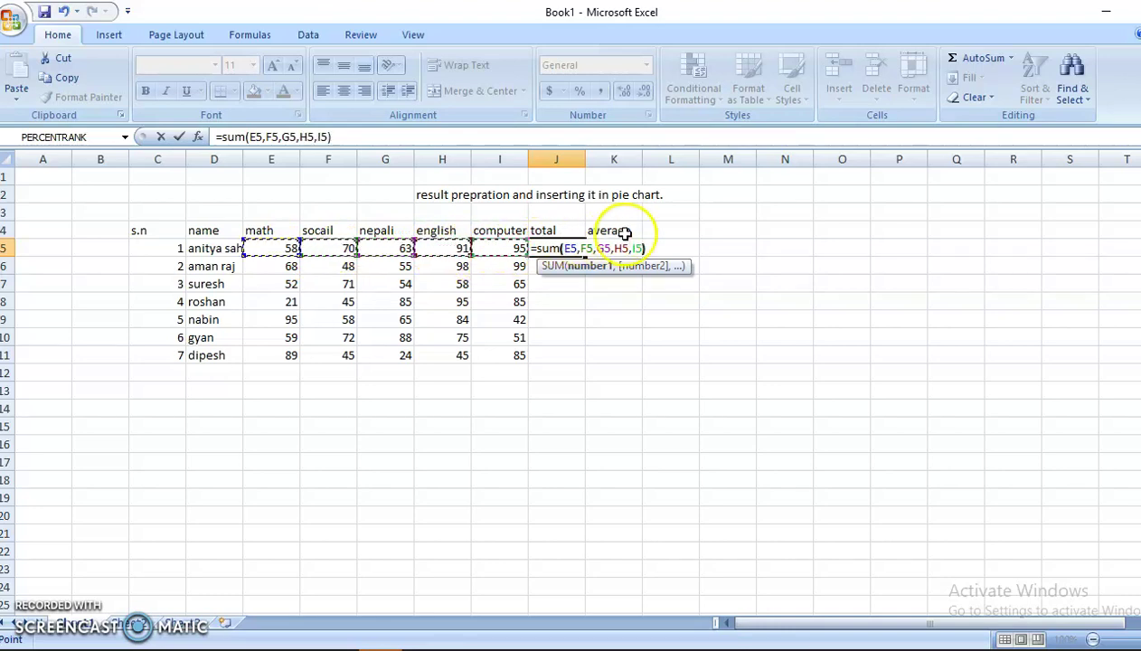
{"action": "key", "text": "Return"}
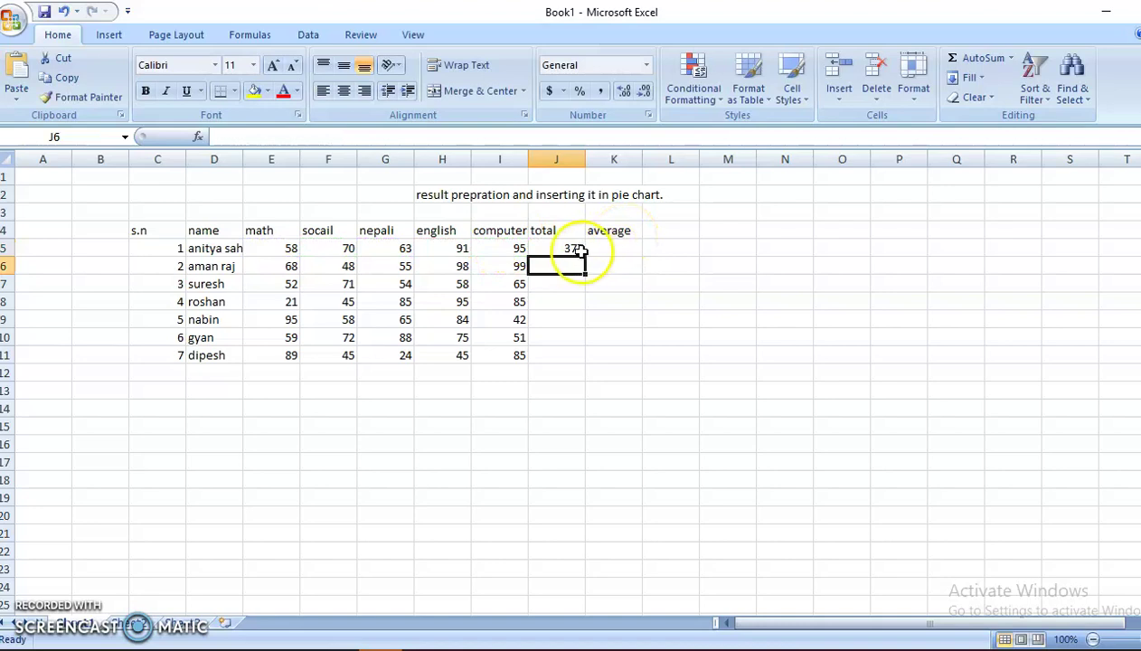
- Fill the total formula down to J11: 377, 368, 300, 331, 344, 345, 288
{"action": "left_click", "coordinate": [575, 248]}
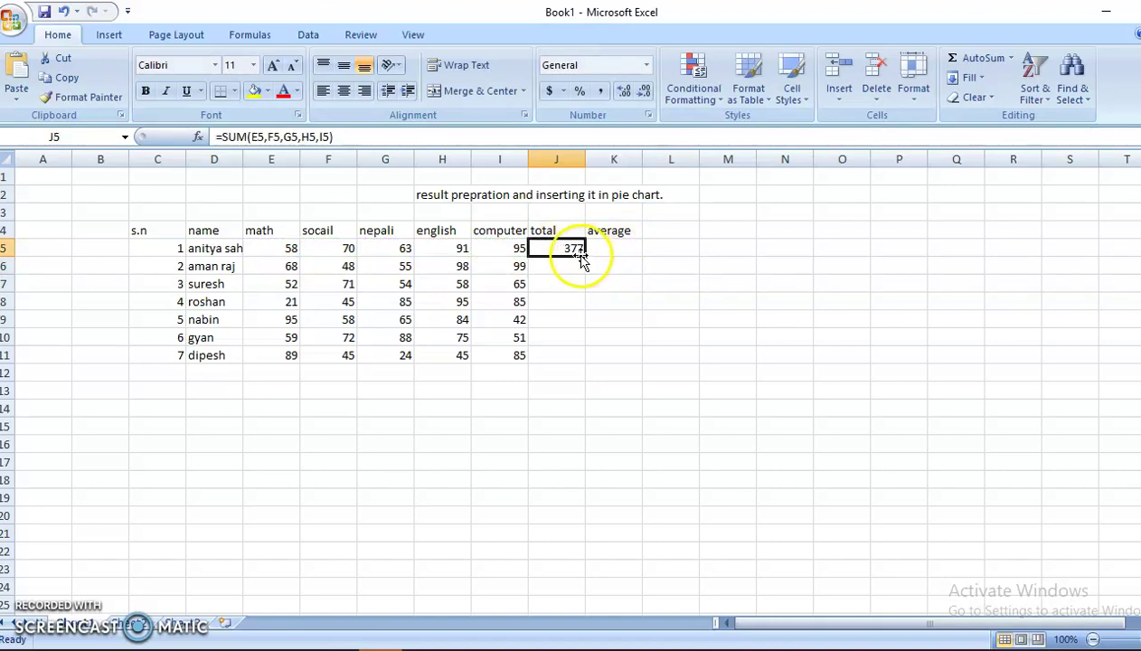
{"action": "left_click_drag", "start_coordinate": [589, 256], "coordinate": [585, 360]}
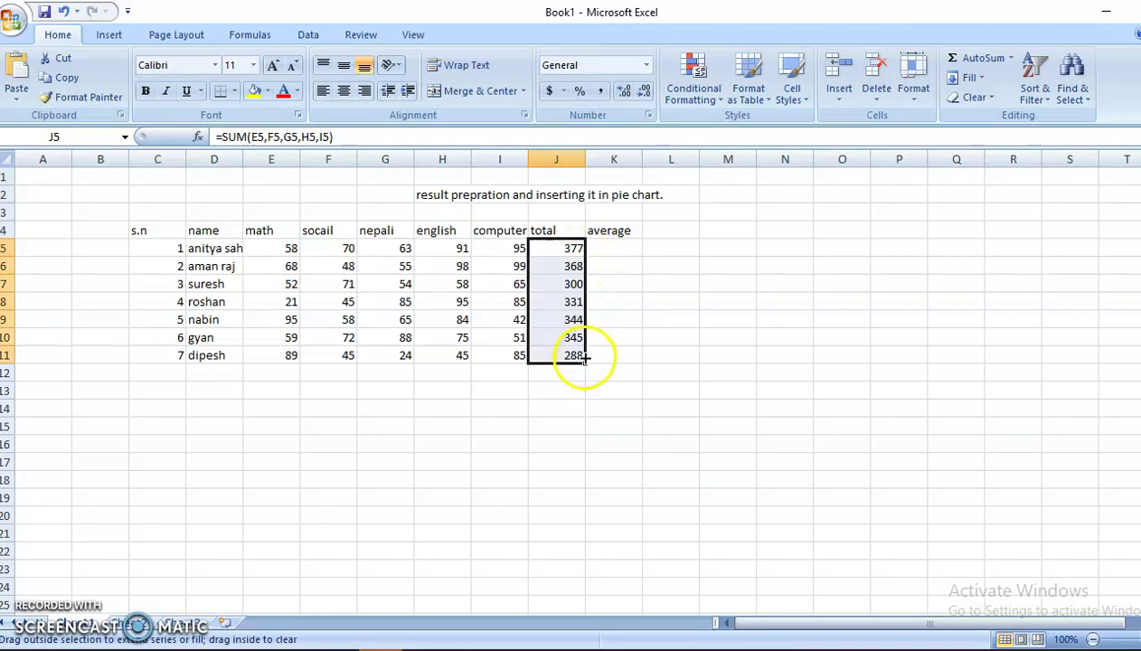
{"action": "left_click", "coordinate": [623, 250]}
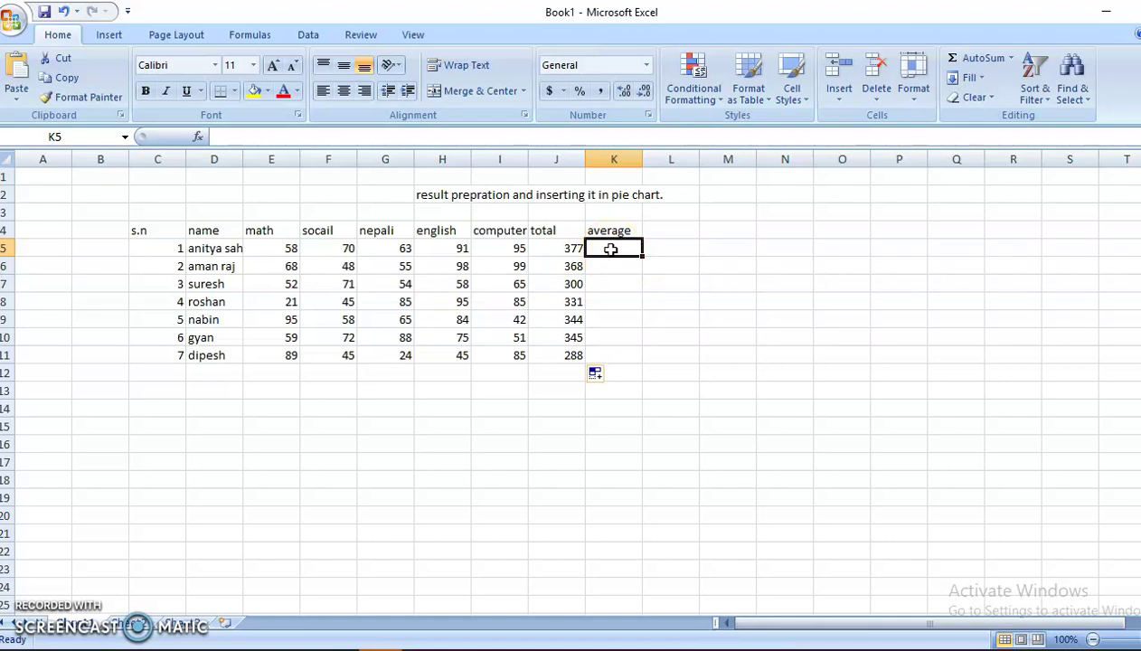
- Enter =(total/5) in K5 as the average formula, which shows #NAME?
{"action": "type", "text": "to"}
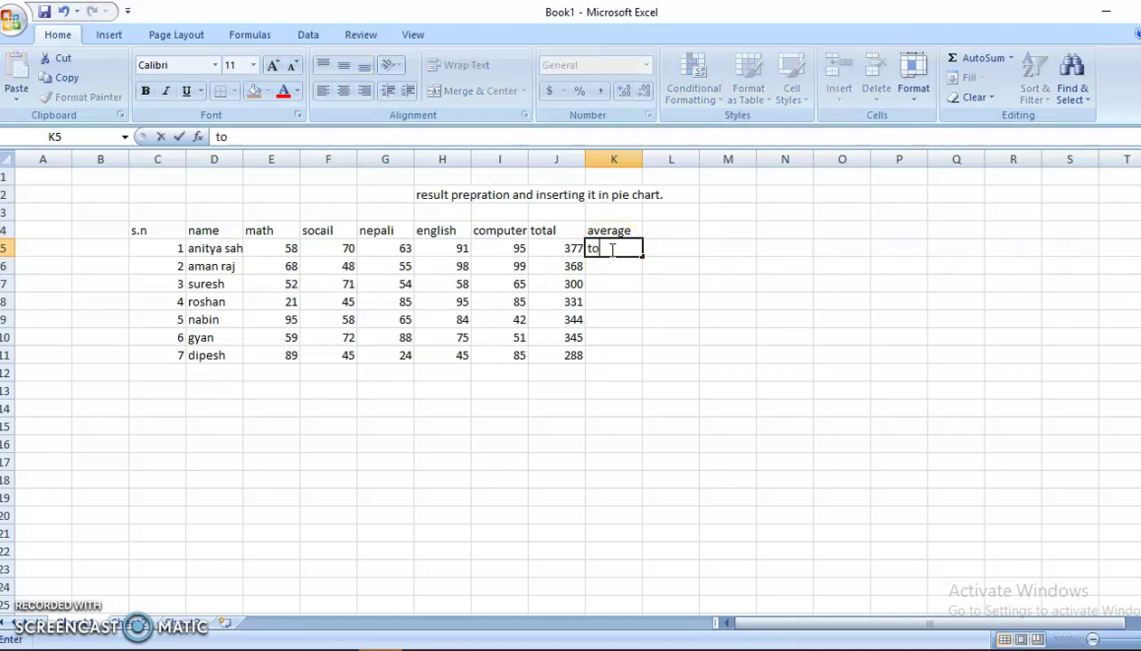
{"action": "type", "text": "tal"}
{"action": "type", "text": "/"}
{"action": "type", "text": "5"}
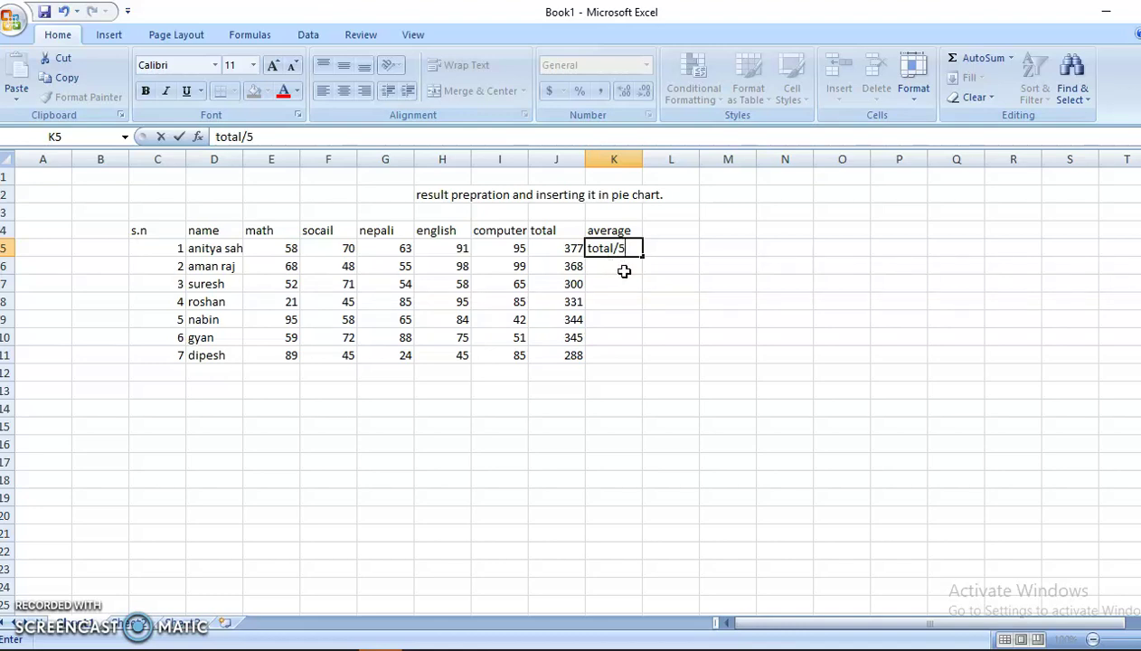
{"action": "left_click", "coordinate": [624, 272]}
{"action": "type", "text": "="}
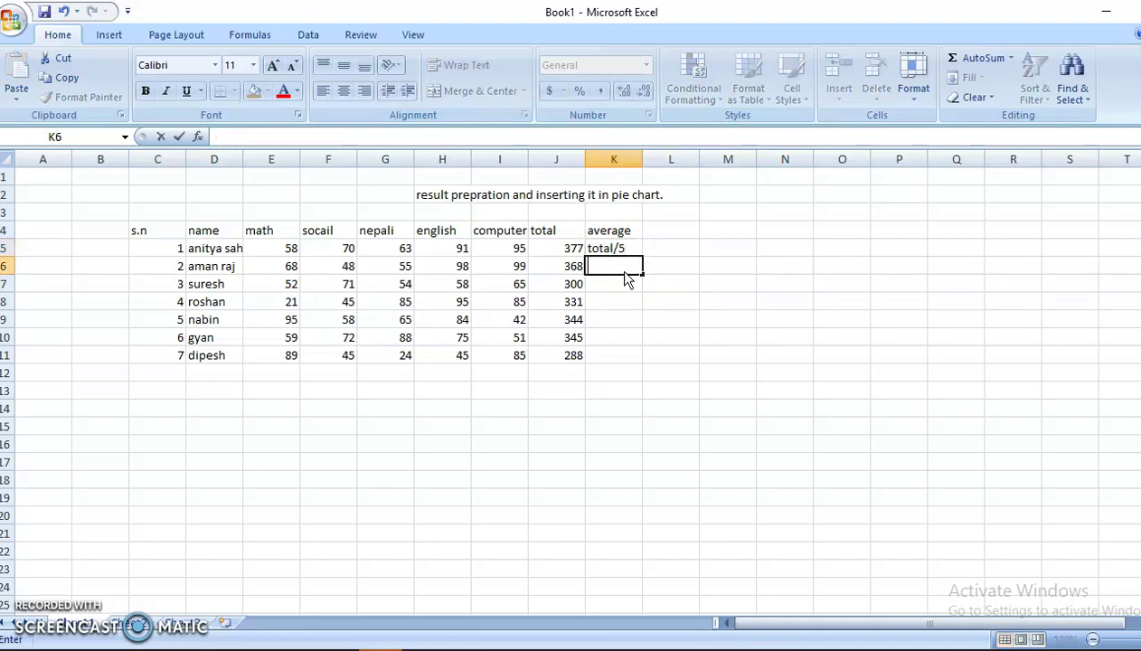
{"action": "left_click", "coordinate": [612, 247]}
{"action": "left_click", "coordinate": [612, 247]}
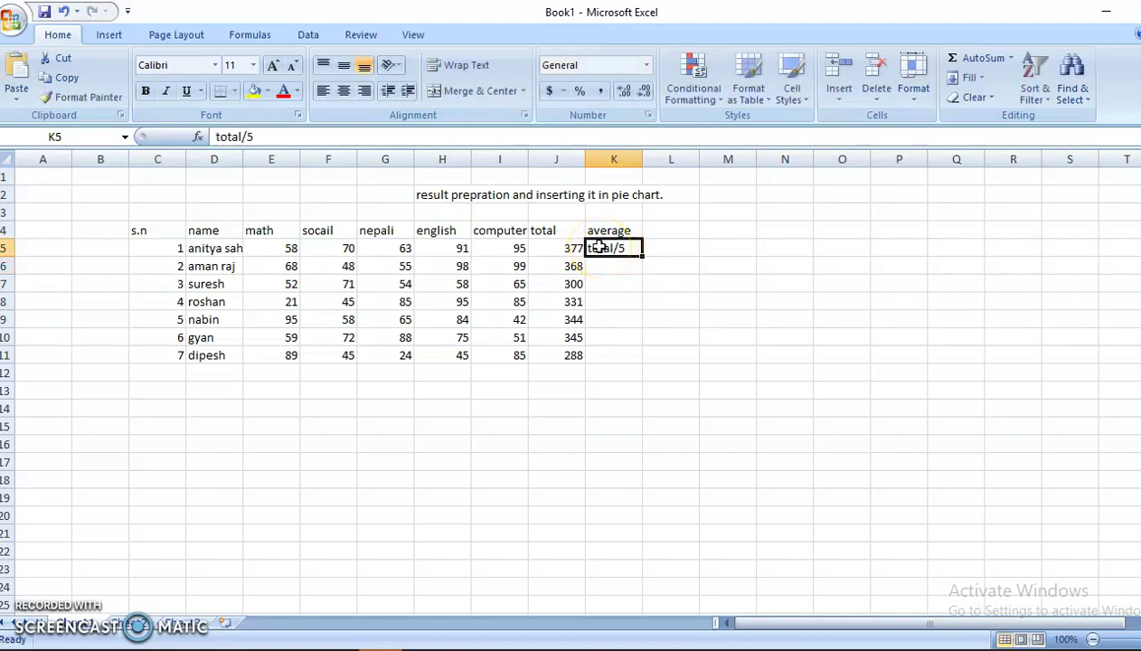
{"action": "type", "text": "="}
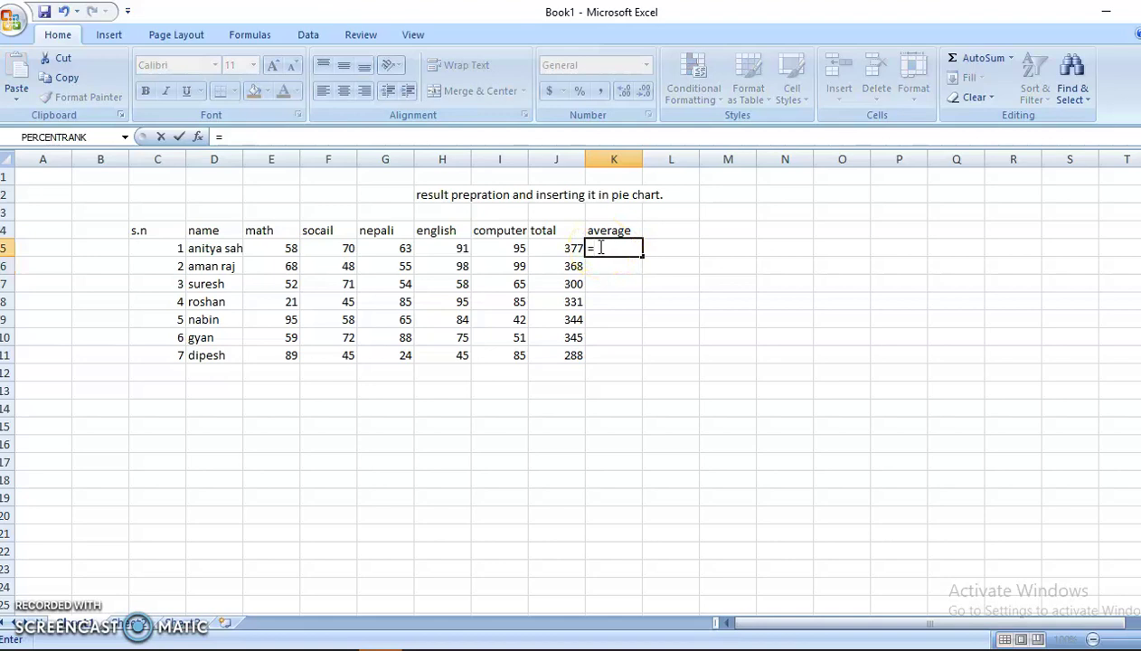
{"action": "type", "text": "9"}
{"action": "key", "text": "BackSpace"}
{"action": "type", "text": "("}
{"action": "type", "text": "tot"}
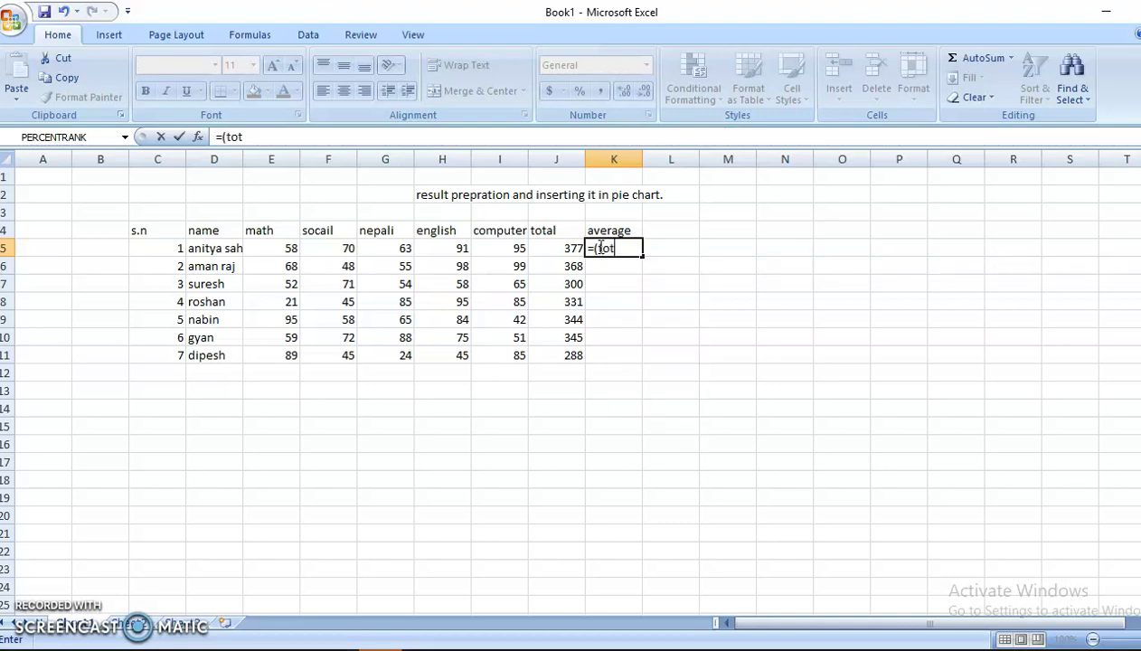
{"action": "type", "text": "al"}
{"action": "type", "text": "/5"}
{"action": "key", "text": "Return"}
- Change K5's formula to =(J5/5), replacing the word total with J5
{"action": "left_click", "coordinate": [602, 248]}
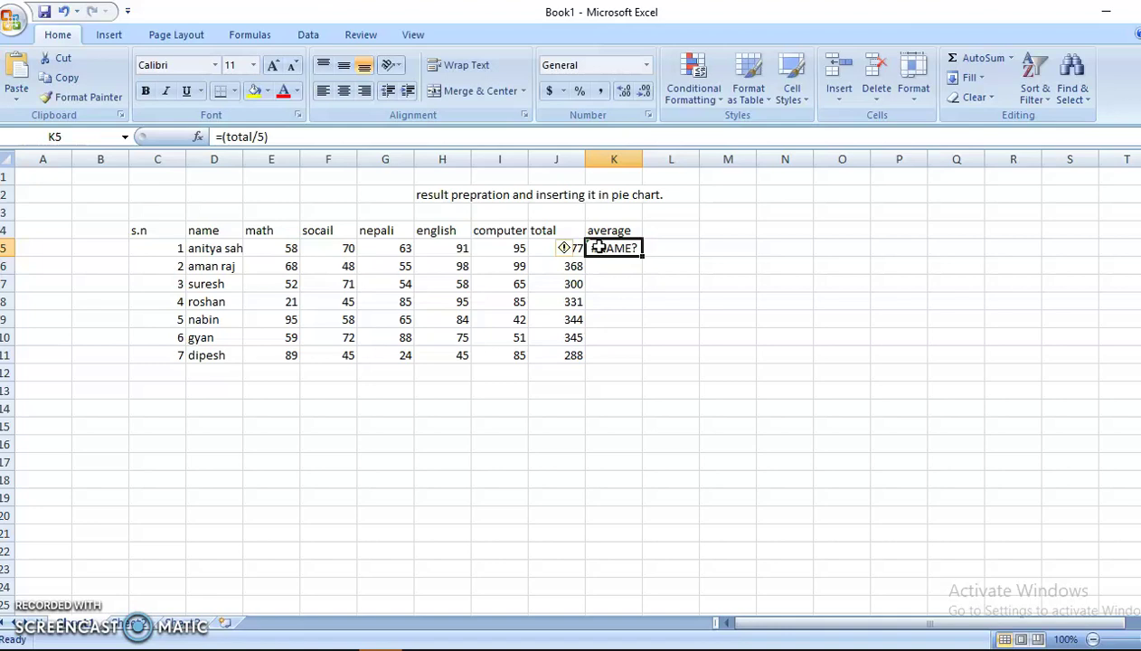
{"action": "double_click", "coordinate": [618, 249]}
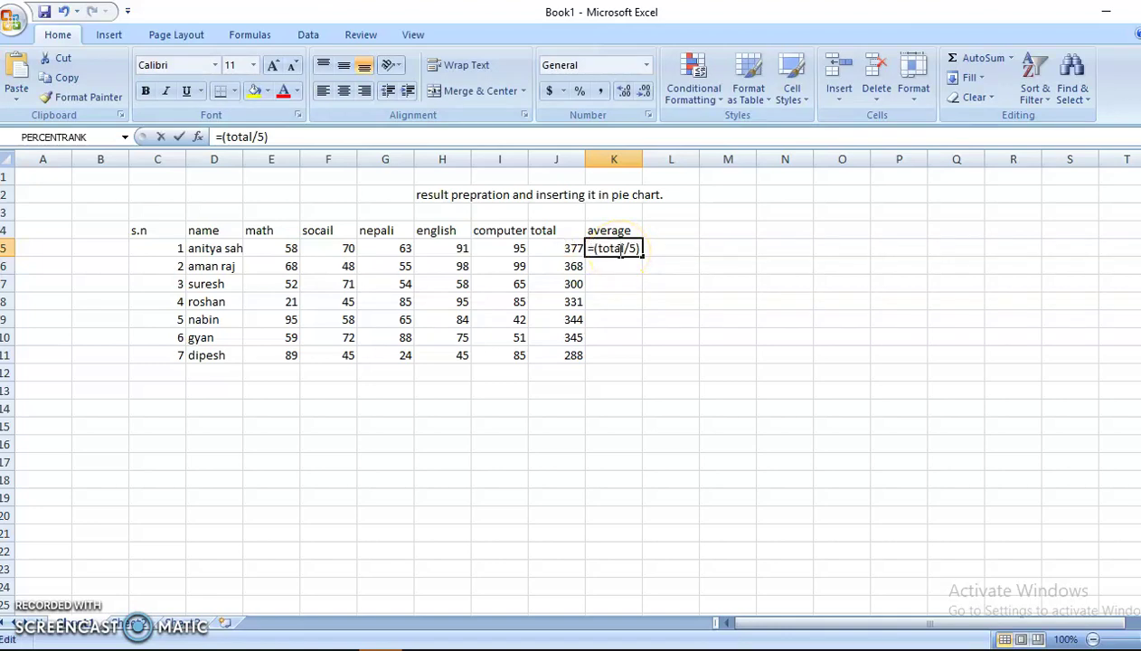
{"action": "left_click", "coordinate": [623, 250]}
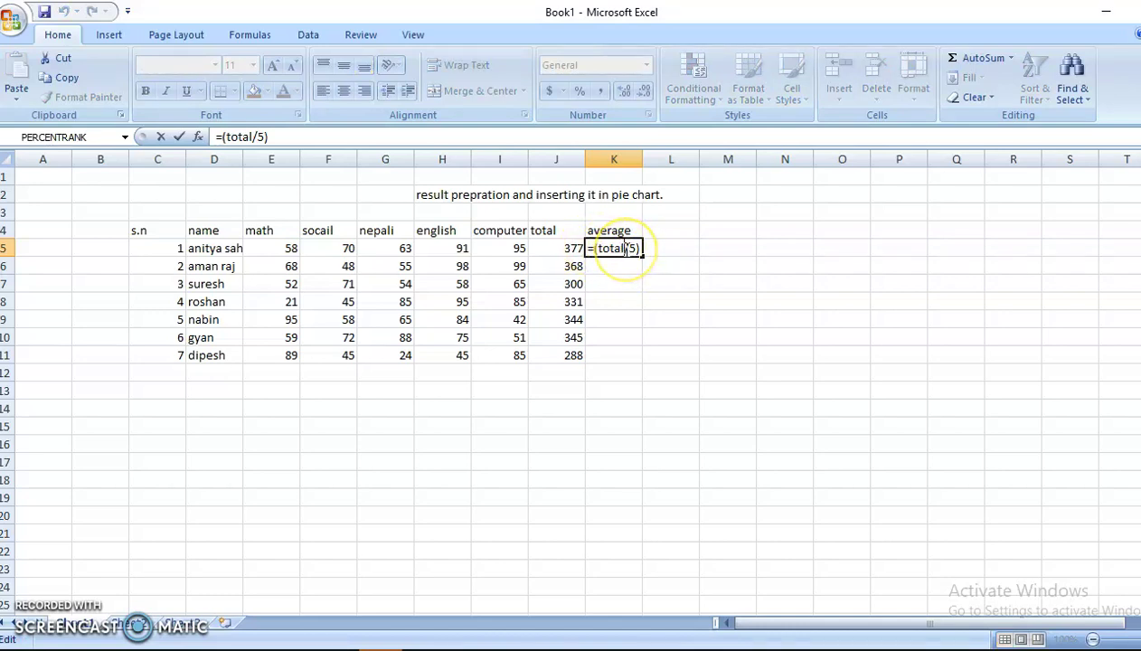
{"action": "key", "text": "BackSpace"}
{"action": "key", "text": "BackSpace"}
{"action": "key", "text": "BackSpace"}
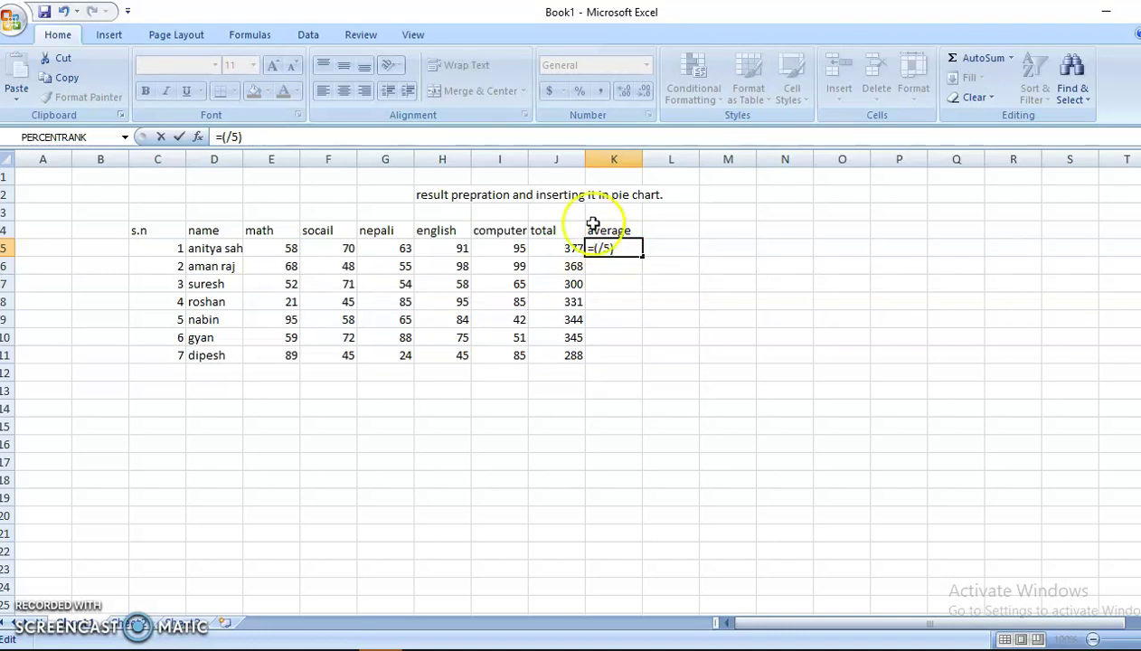
{"action": "left_click", "coordinate": [564, 246]}
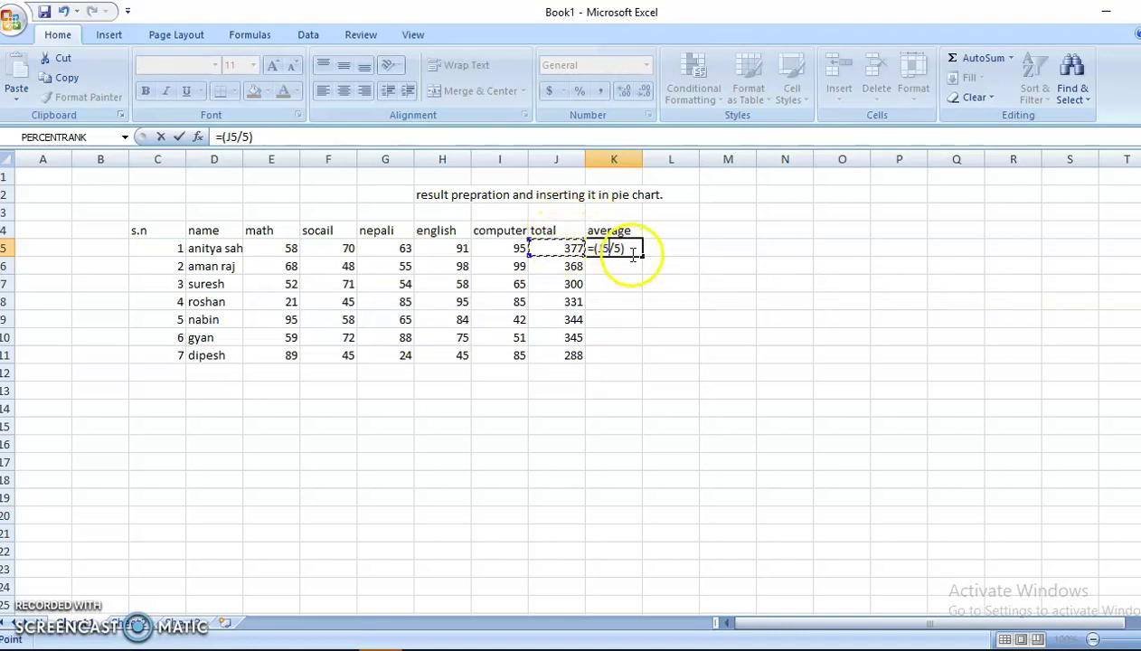
{"action": "key", "text": "Return"}
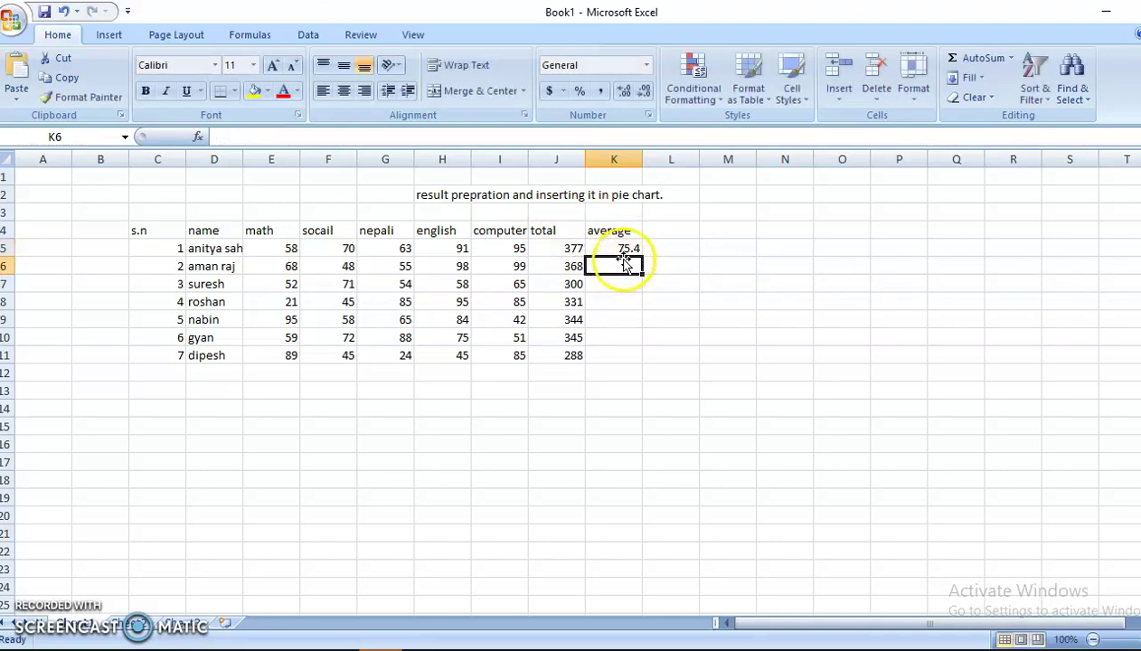
- Fill the average down to K11: 75.4, 73.6, 60, 66.2, 68.8, 69, 57.6
{"action": "left_click", "coordinate": [626, 248]}
{"action": "left_click_drag", "start_coordinate": [642, 256], "coordinate": [640, 358]}
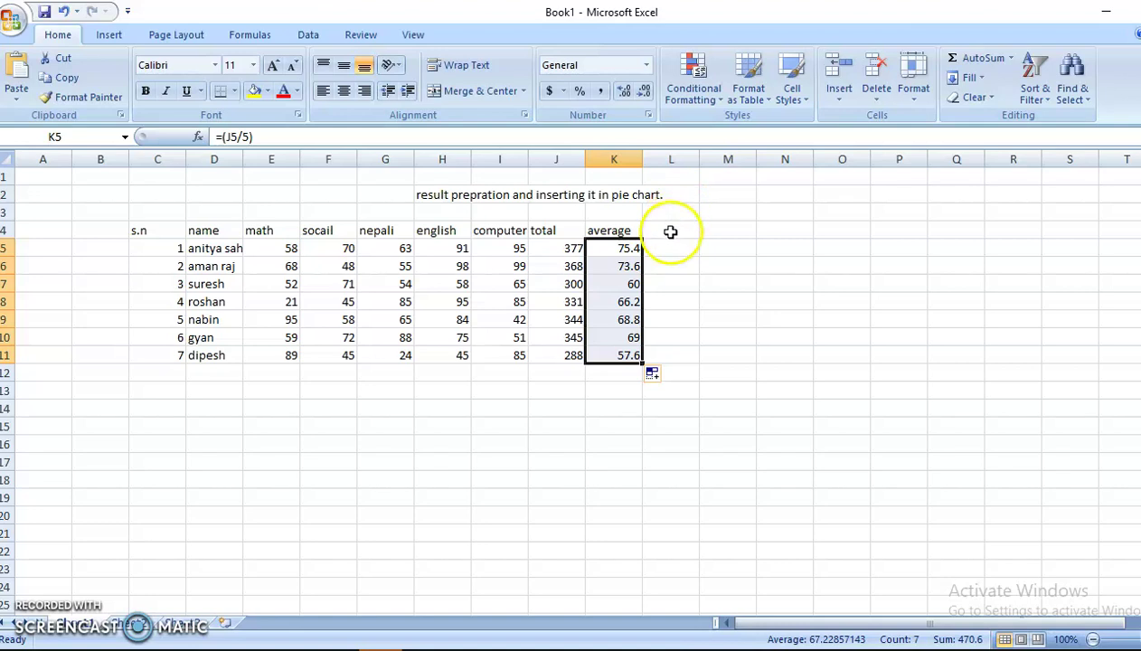
{"action": "left_click", "coordinate": [670, 231]}
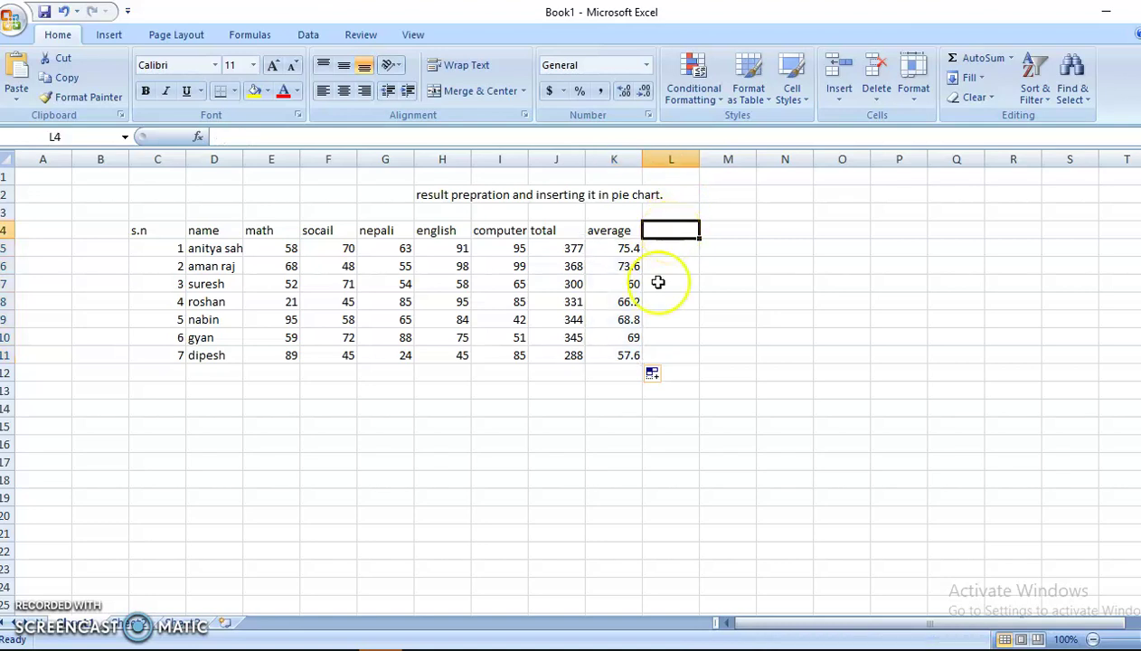
{"action": "left_click", "coordinate": [531, 461]}
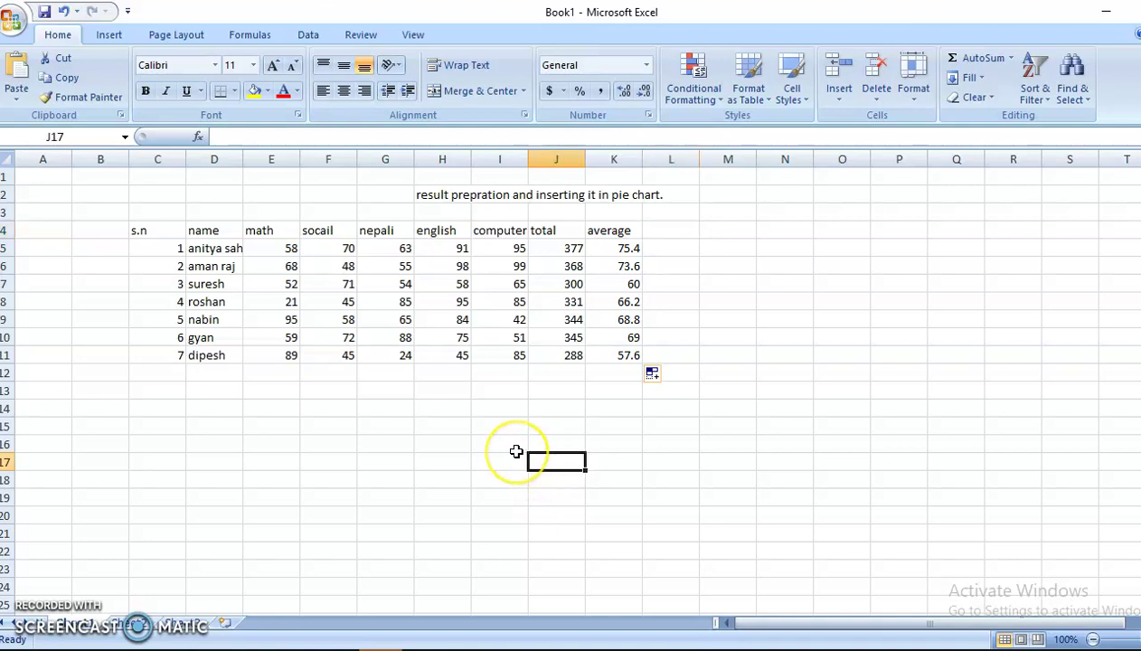
- Type 'you have completed inserting mark no ready to insert pie chat..' into J17
{"action": "type", "text": "y"}
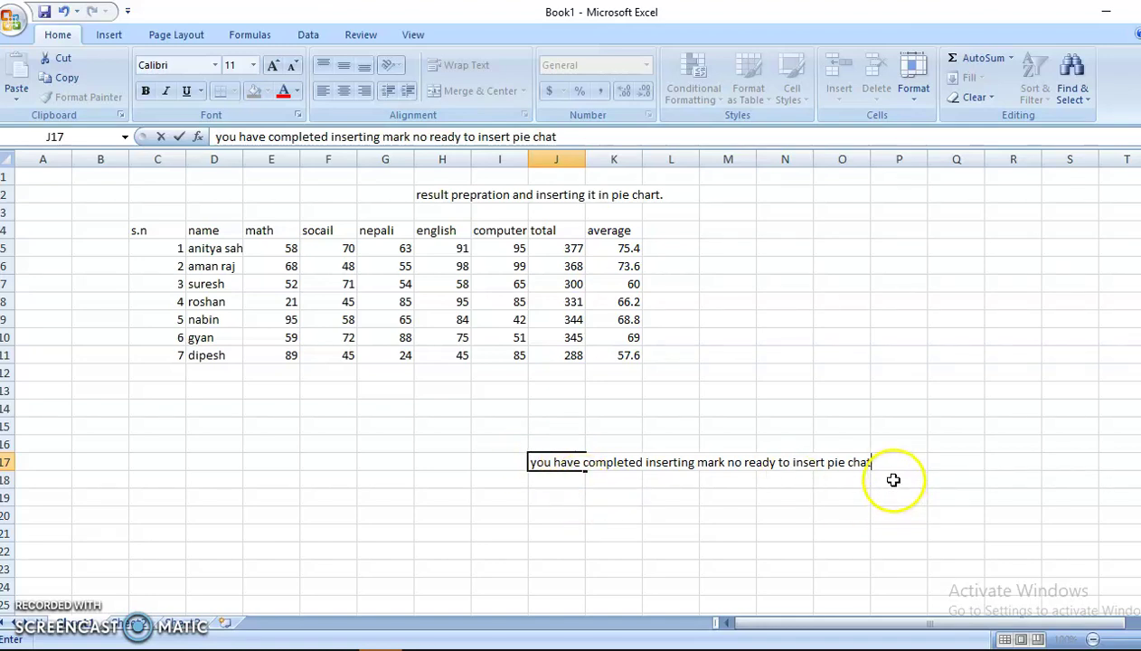
{"action": "type", "text": ".."}
{"action": "key", "text": "Return"}
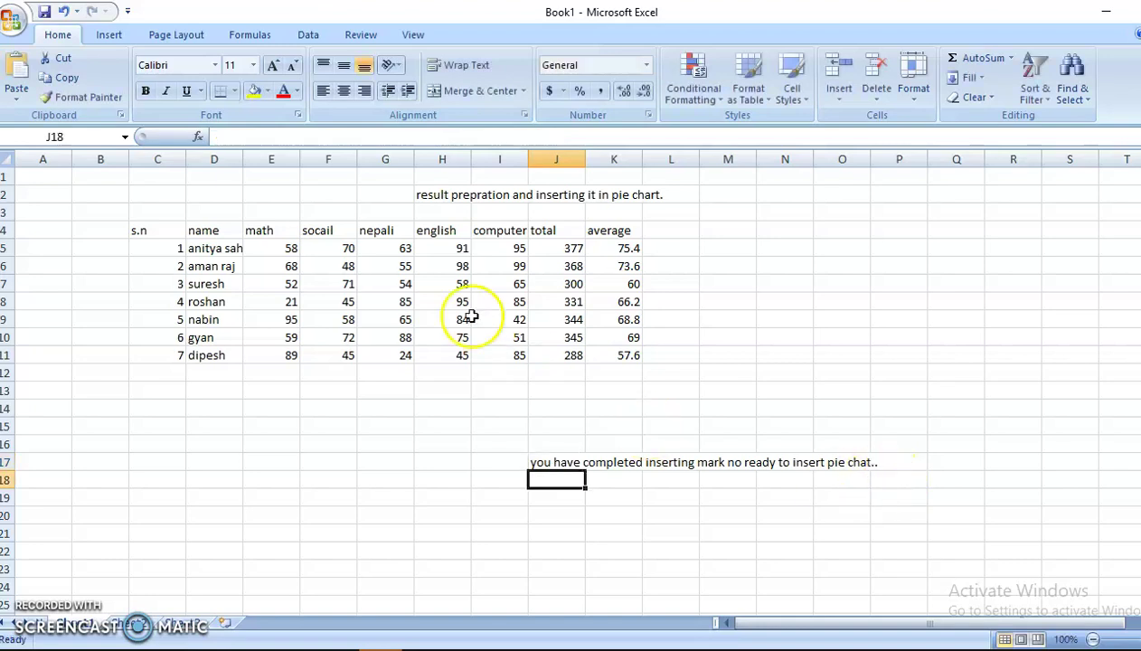
- Insert a blank 2-D pie chart and drag it below the student table
{"action": "left_click", "coordinate": [113, 36]}
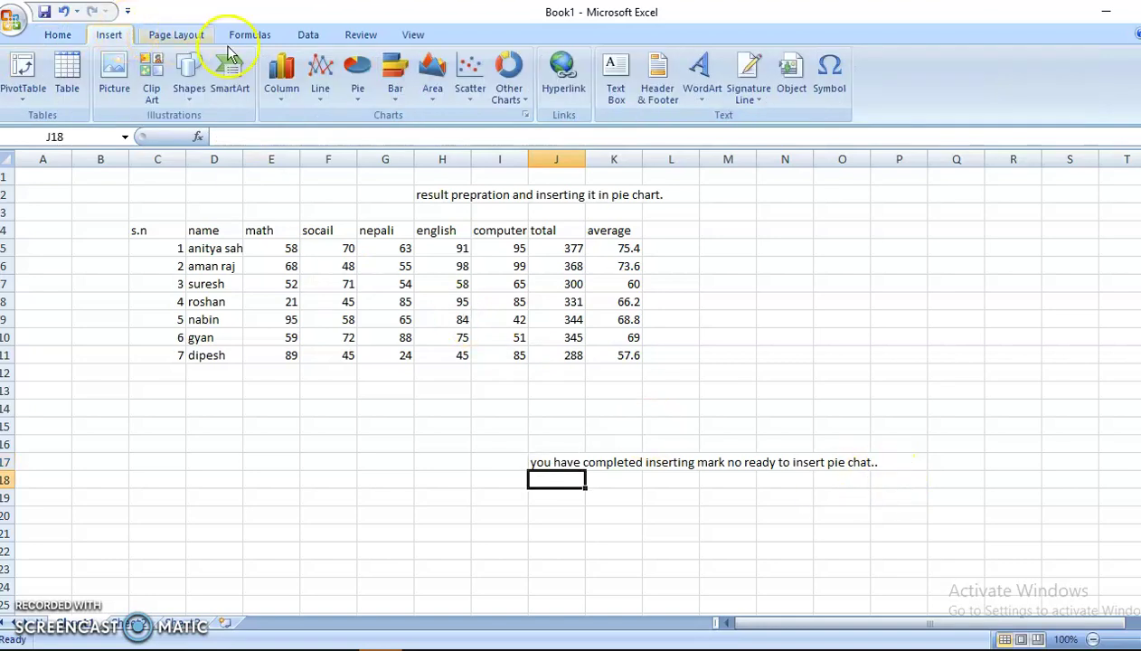
{"action": "left_click", "coordinate": [366, 80]}
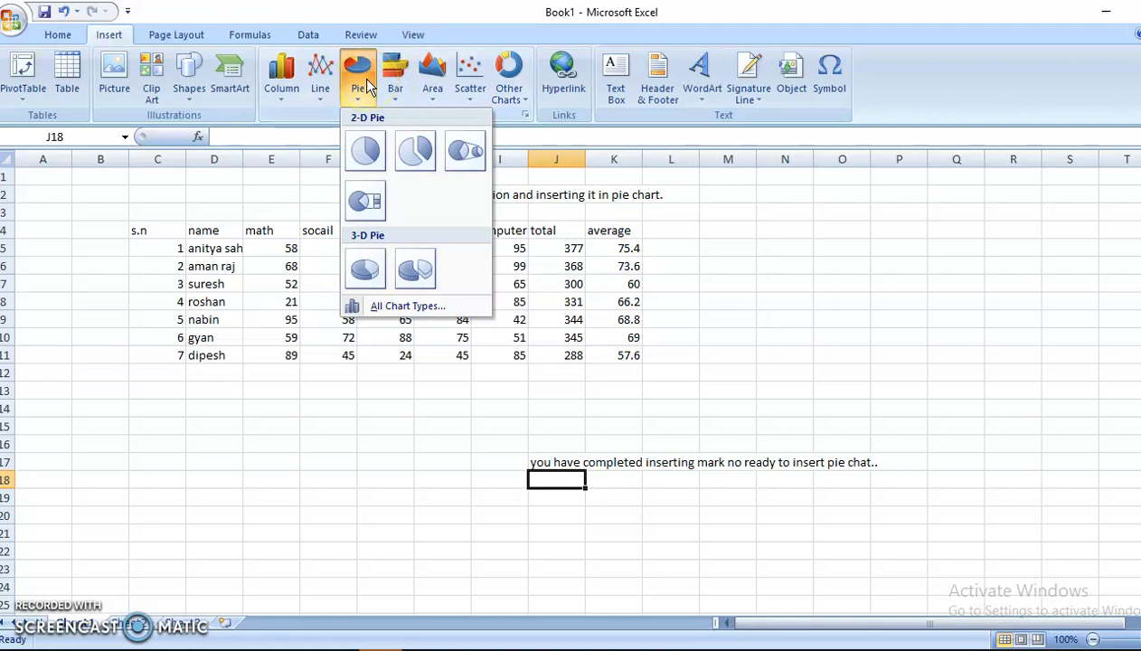
{"action": "left_click", "coordinate": [368, 138]}
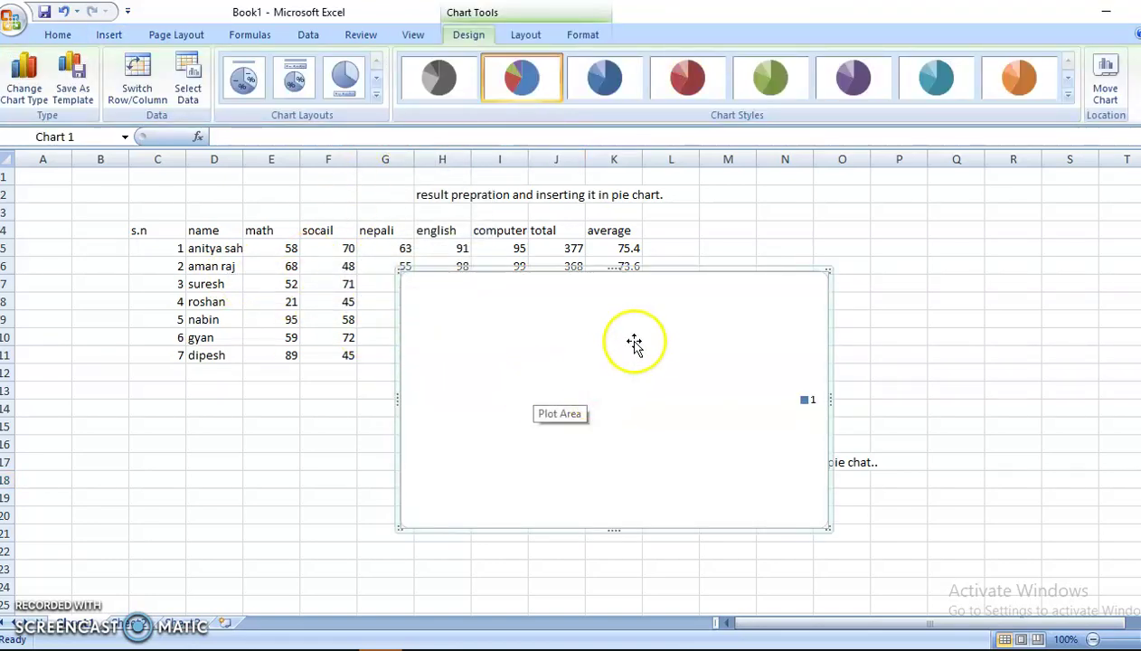
{"action": "left_click_drag", "start_coordinate": [779, 276], "coordinate": [671, 420]}
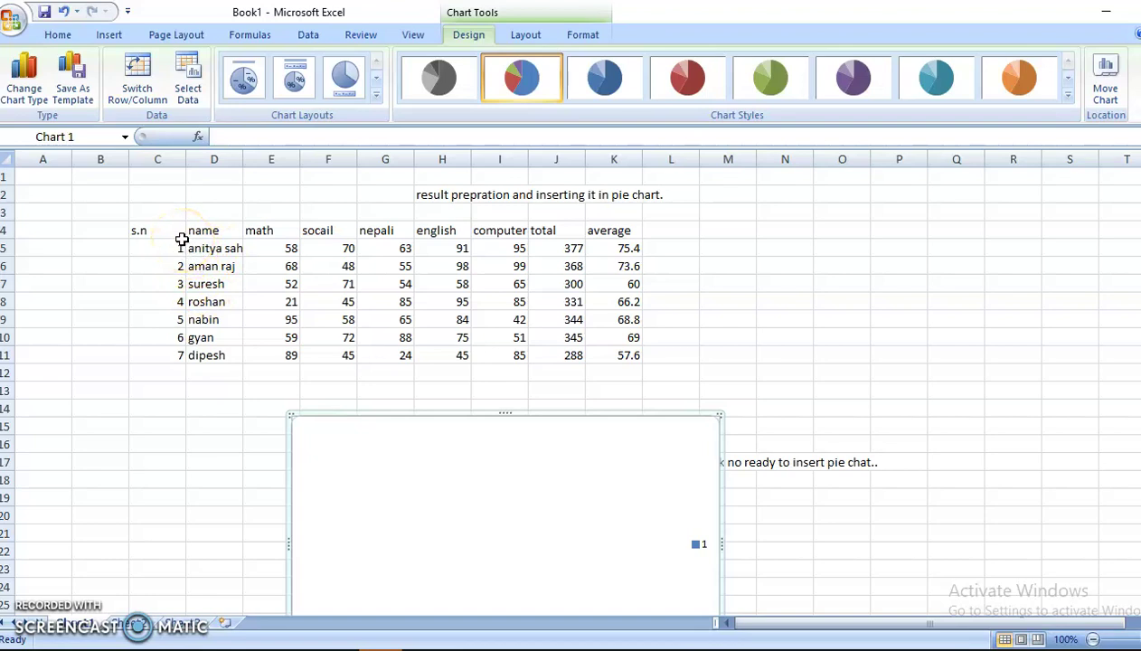
- Select part of the table, undoing an accidental fill over the english and computer columns
{"action": "left_click_drag", "start_coordinate": [152, 233], "coordinate": [371, 333]}
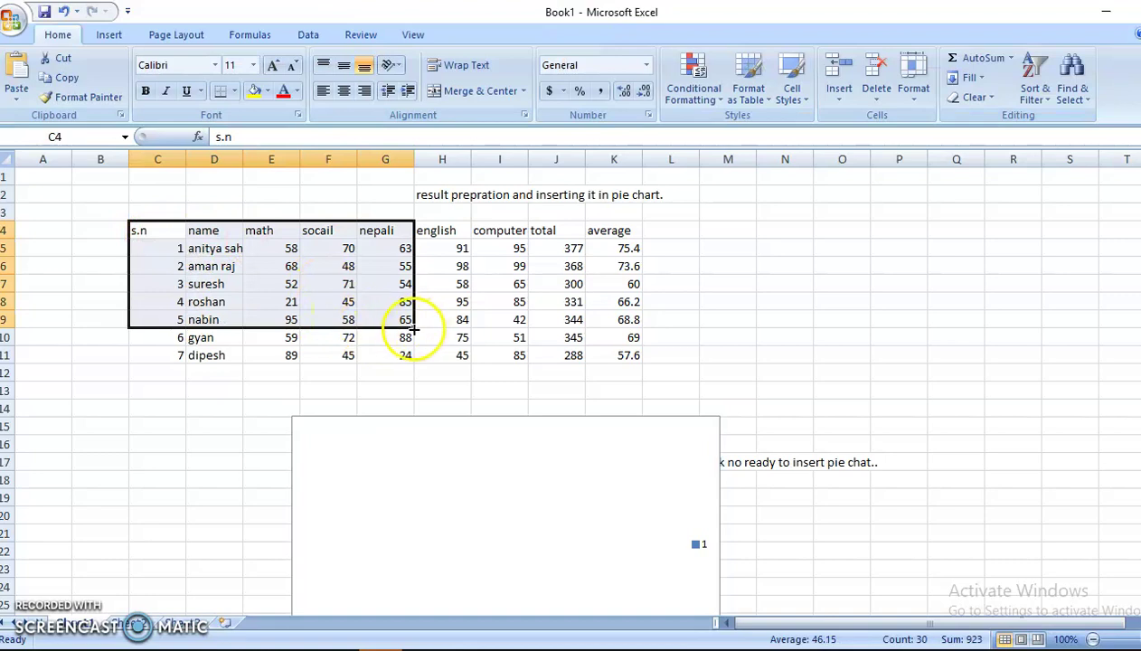
{"action": "left_click_drag", "start_coordinate": [419, 329], "coordinate": [549, 380]}
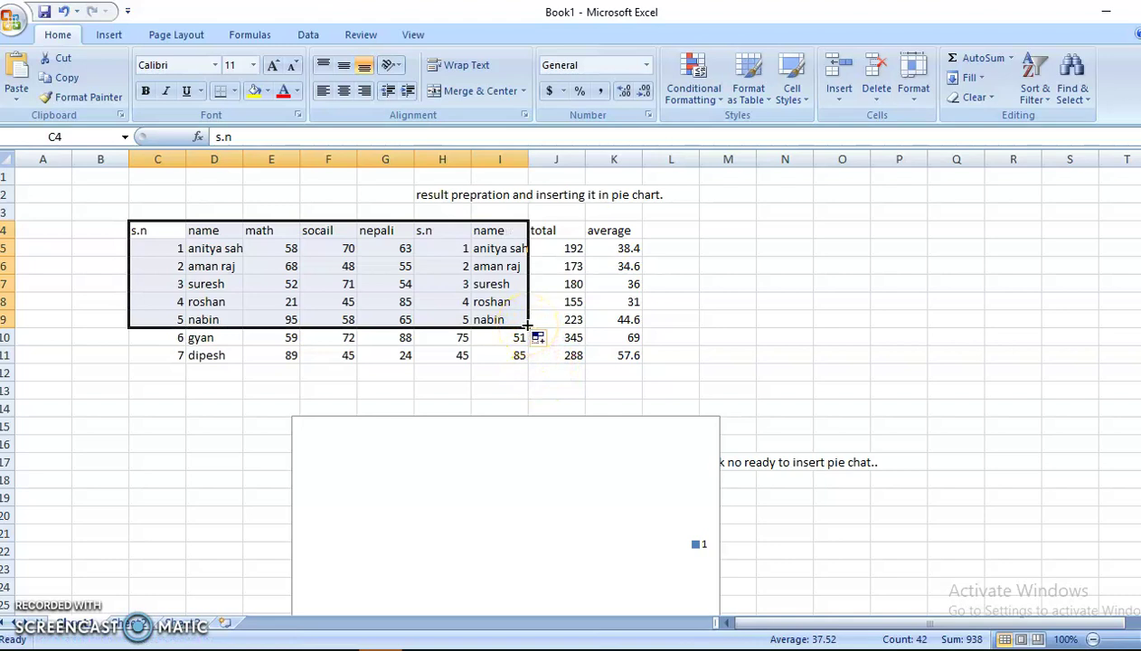
{"action": "left_click_drag", "start_coordinate": [528, 326], "coordinate": [489, 324]}
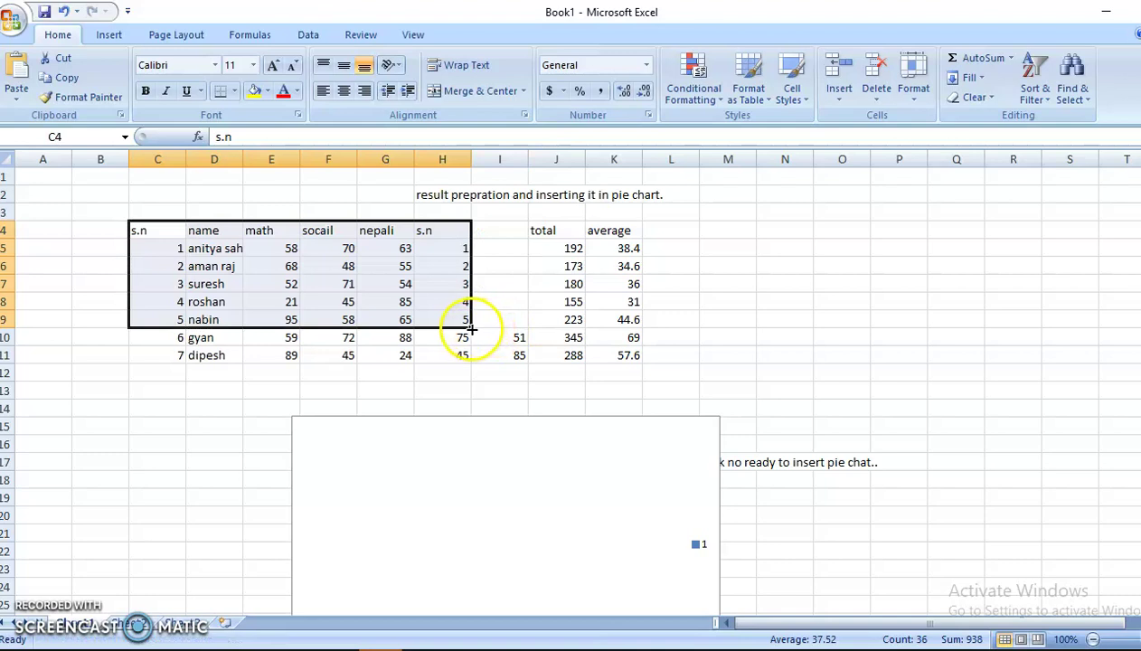
{"action": "left_click_drag", "start_coordinate": [470, 324], "coordinate": [429, 323]}
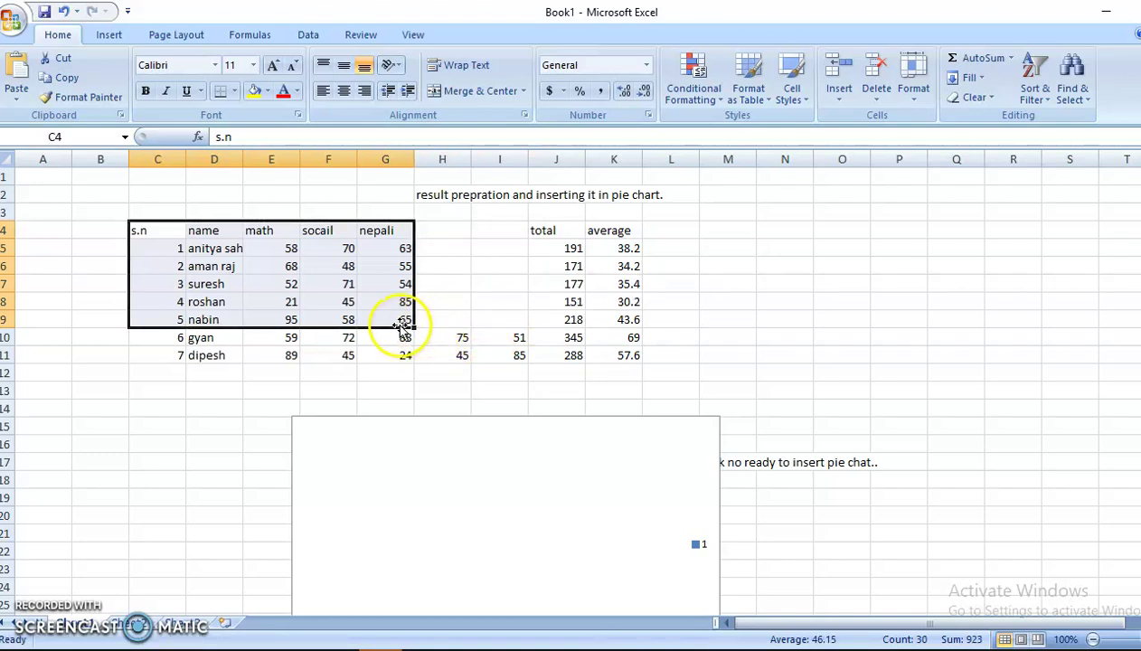
{"action": "left_click_drag", "start_coordinate": [403, 327], "coordinate": [524, 327]}
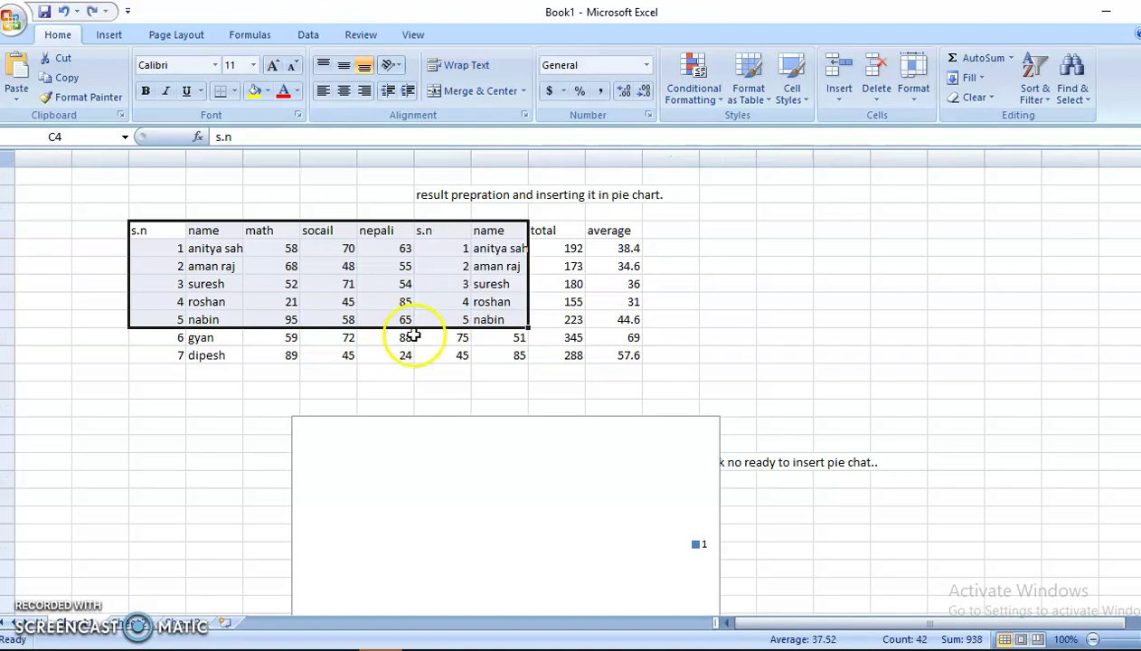
{"action": "key", "text": "ctrl+z"}
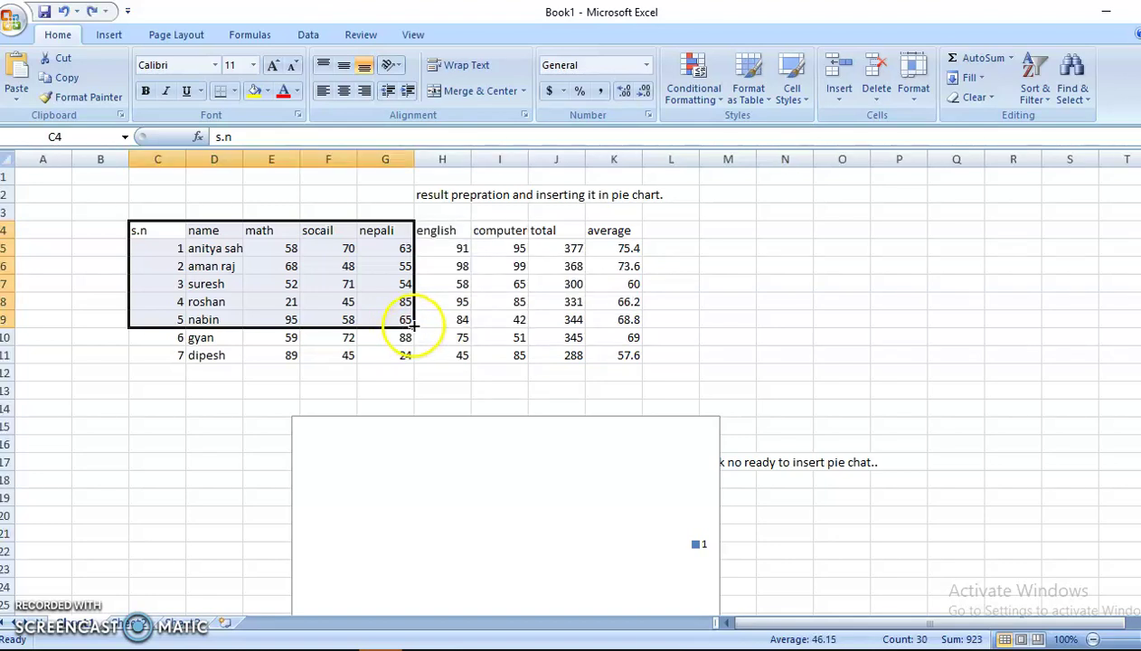
{"action": "left_click", "coordinate": [194, 407]}
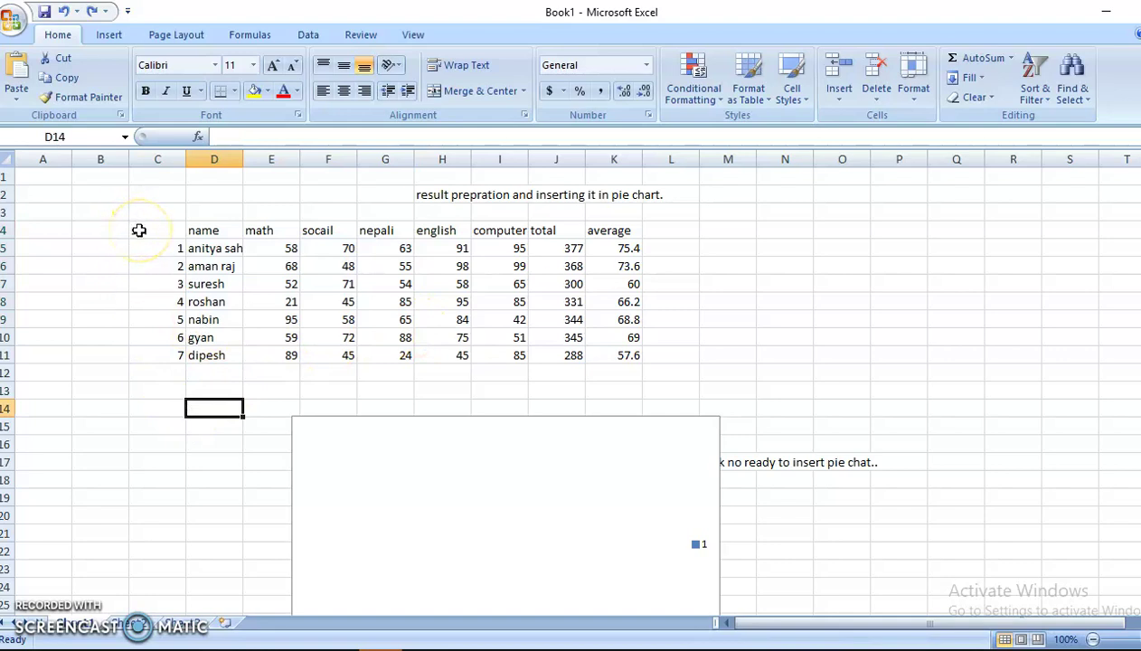
- Reselect from the s.n heading to row 11 and extend through the average column
{"action": "left_click", "coordinate": [134, 229]}
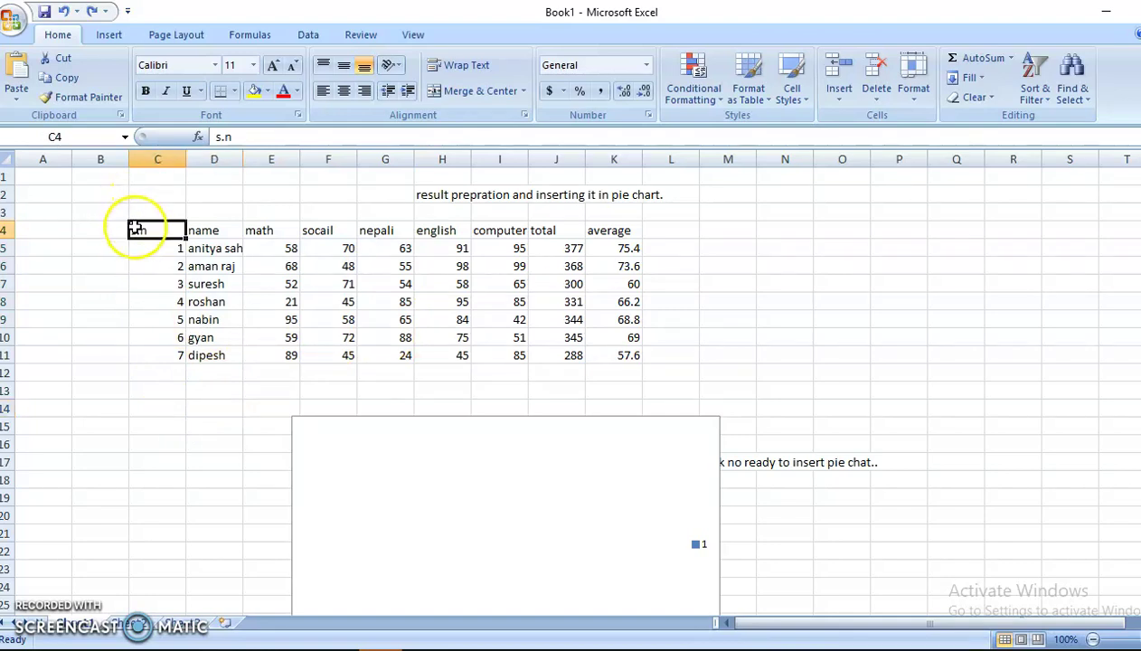
{"action": "left_click_drag", "start_coordinate": [134, 228], "coordinate": [400, 346]}
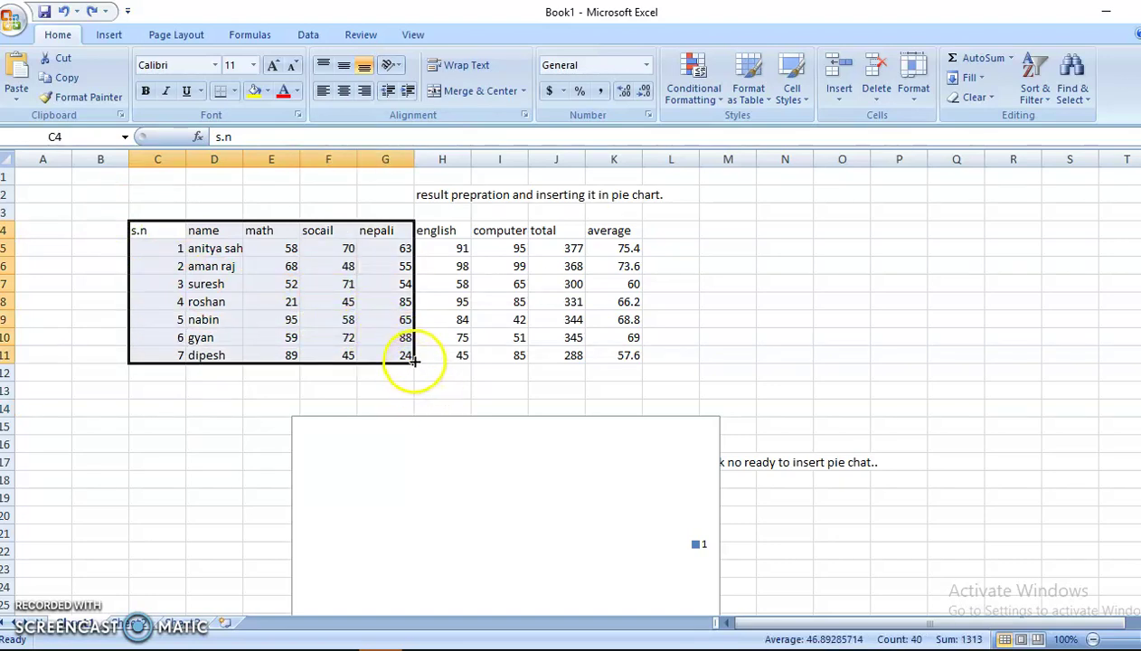
{"action": "left_click_drag", "start_coordinate": [414, 362], "coordinate": [447, 384]}
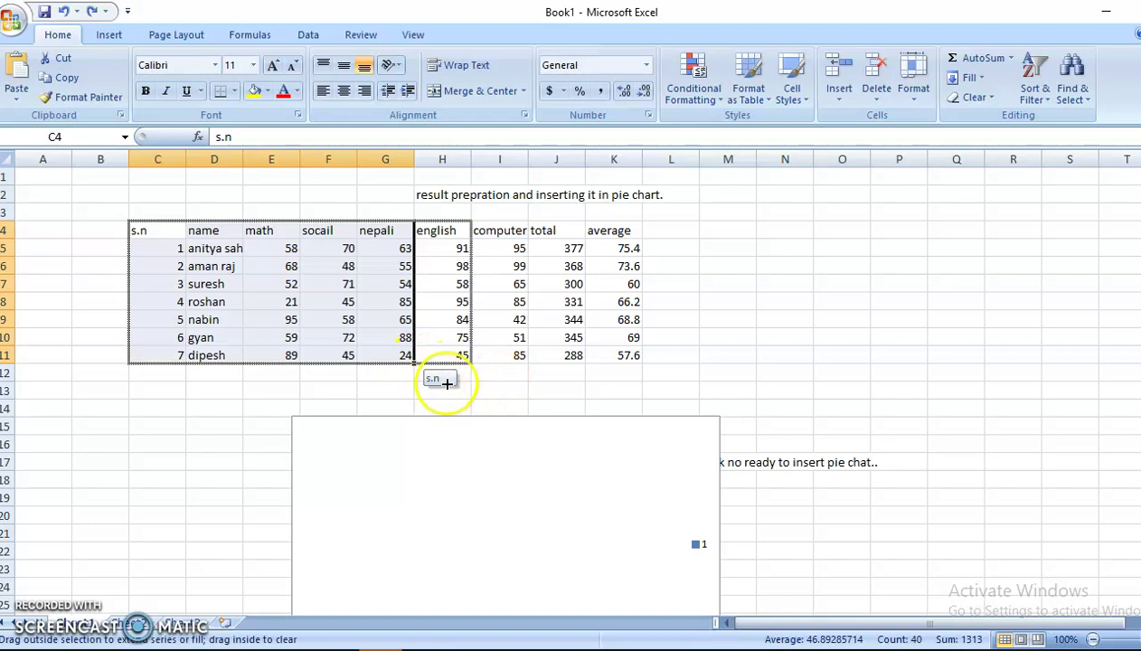
{"action": "mouse_move", "coordinate": [447, 384]}
{"action": "left_mouse_down"}
{"action": "mouse_move", "coordinate": [418, 363]}
{"action": "mouse_move", "coordinate": [481, 363]}
{"action": "mouse_move", "coordinate": [408, 357]}
{"action": "left_mouse_up"}
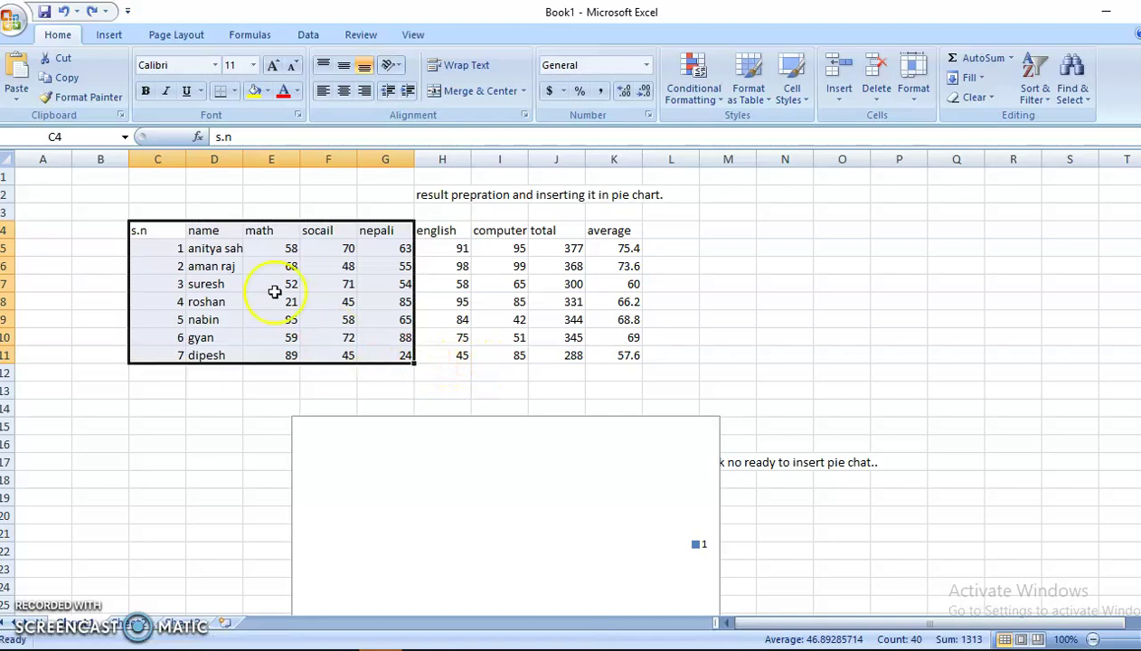
{"action": "key", "text": "ctrl+shift+Right"}
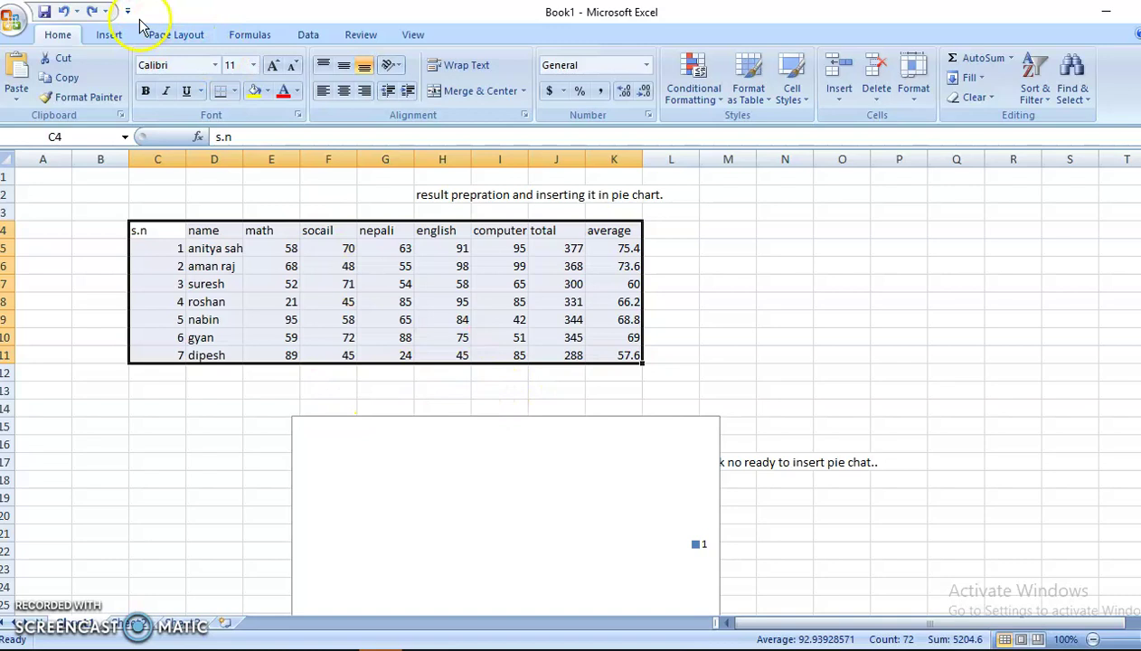
- Insert a second 2-D pie chart, move it right of the table, and reselect the table
{"action": "left_click", "coordinate": [111, 34]}
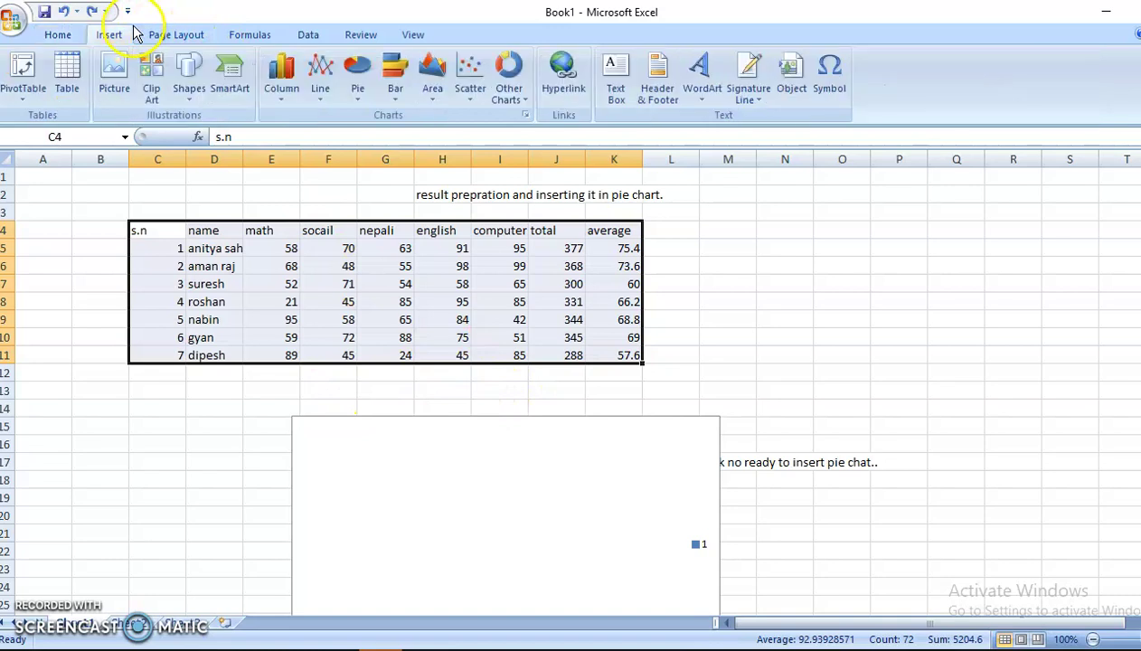
{"action": "left_click", "coordinate": [366, 91]}
{"action": "left_click", "coordinate": [365, 149]}
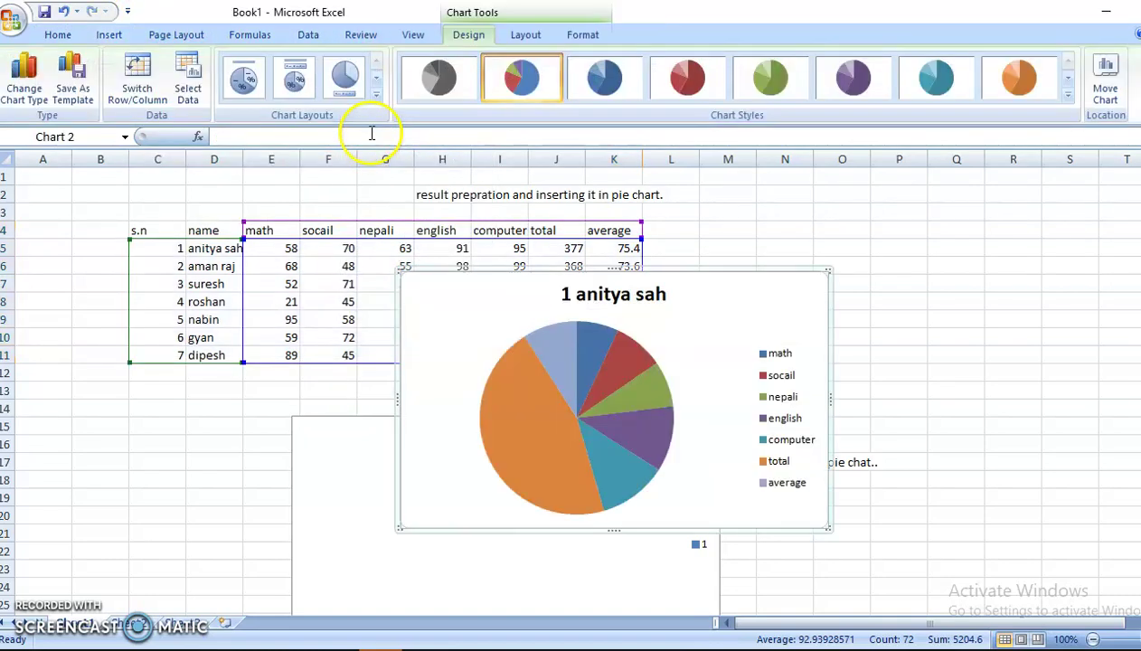
{"action": "mouse_move", "coordinate": [652, 387]}
{"action": "left_mouse_down"}
{"action": "mouse_move", "coordinate": [706, 376]}
{"action": "mouse_move", "coordinate": [624, 395]}
{"action": "left_mouse_up"}
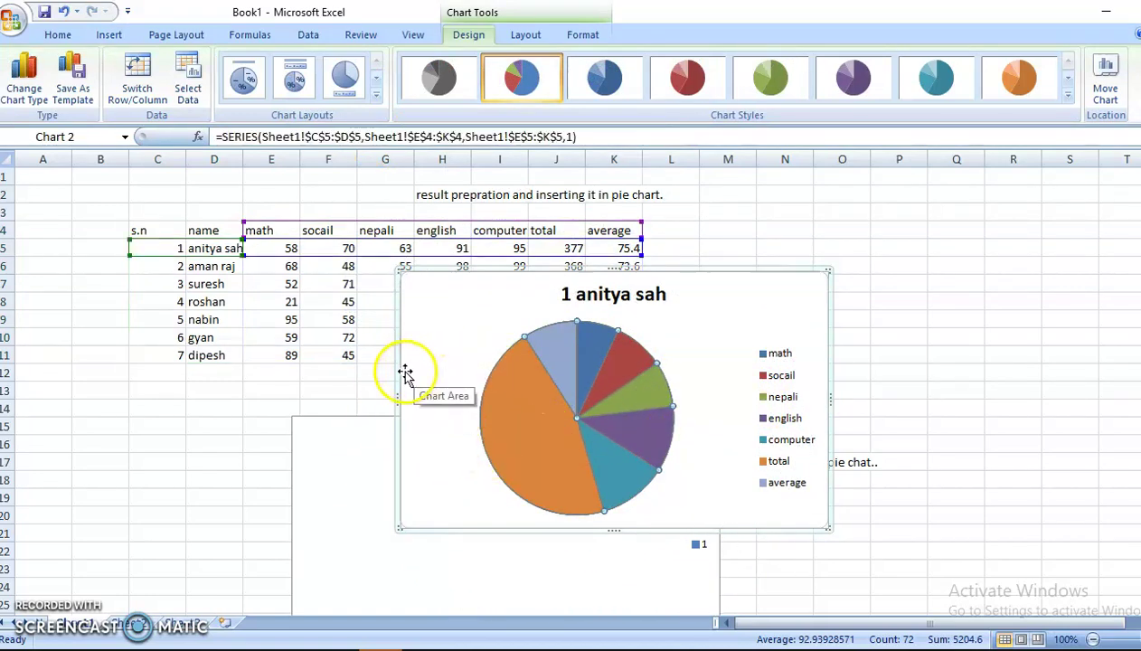
{"action": "mouse_move", "coordinate": [396, 375]}
{"action": "left_mouse_down"}
{"action": "mouse_move", "coordinate": [667, 297]}
{"action": "mouse_move", "coordinate": [695, 304]}
{"action": "left_mouse_up"}
{"action": "key", "text": "Escape"}
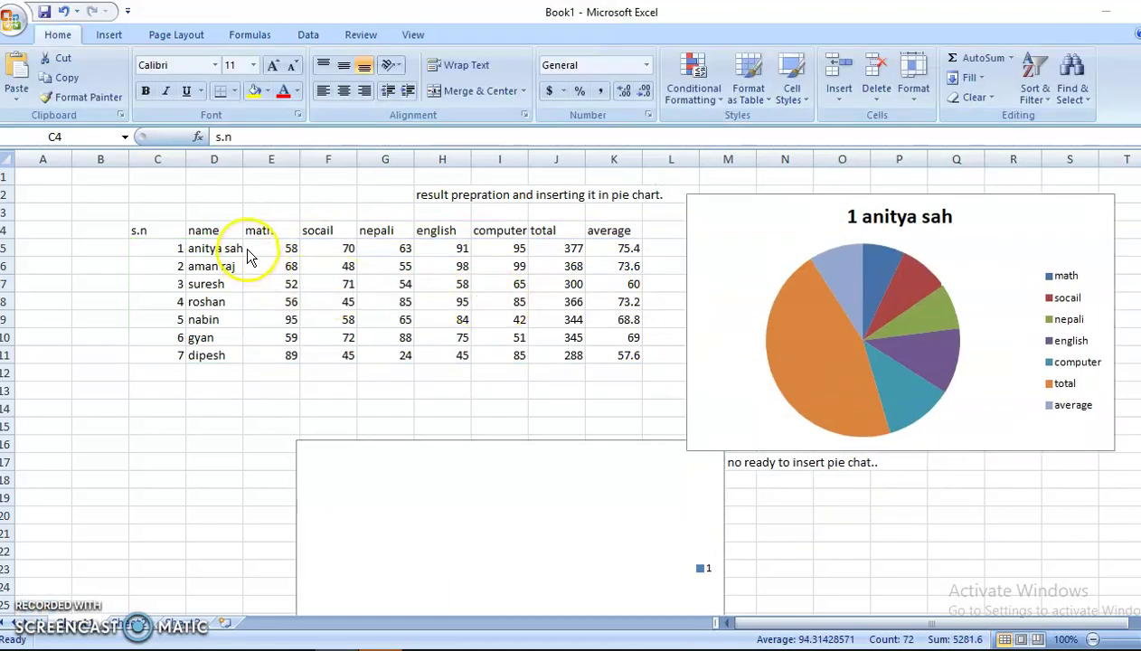
{"action": "key", "text": "ctrl+a"}
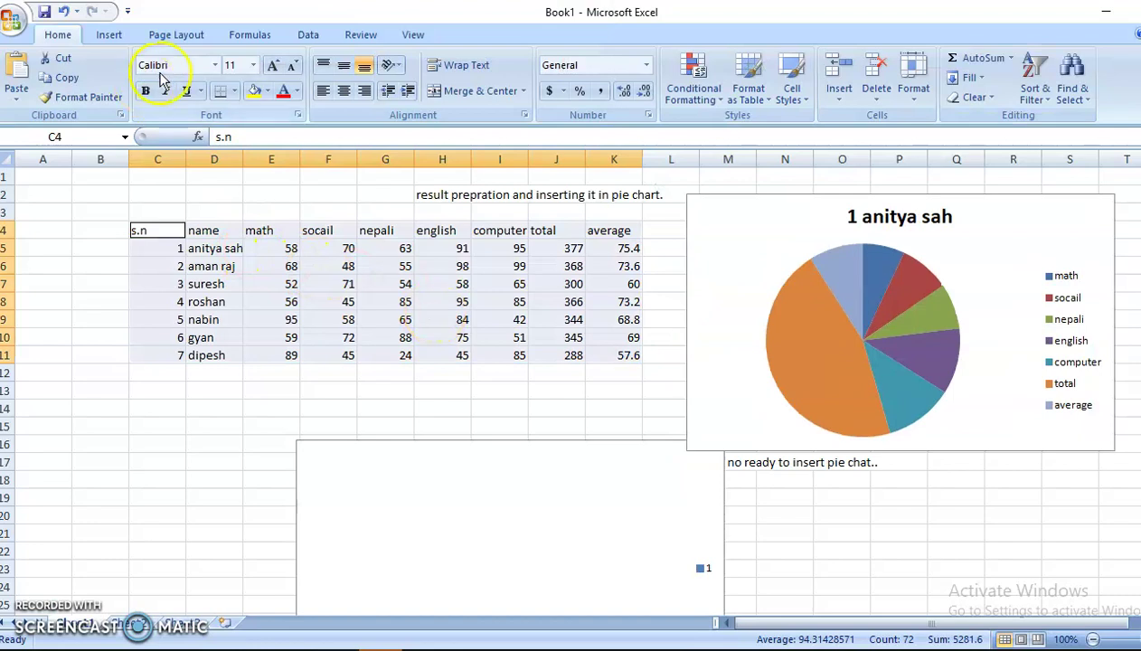
- Insert another 2-D pie of the table and try blue, red, green, then multicolour styles
{"action": "left_click", "coordinate": [109, 34]}
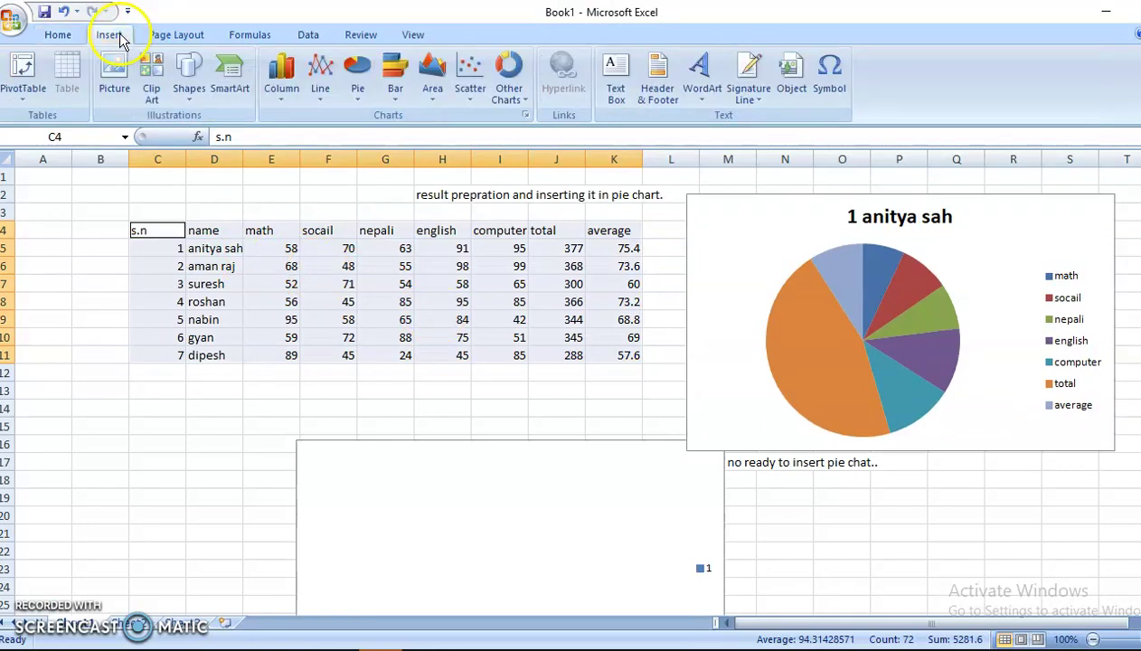
{"action": "left_click", "coordinate": [357, 77]}
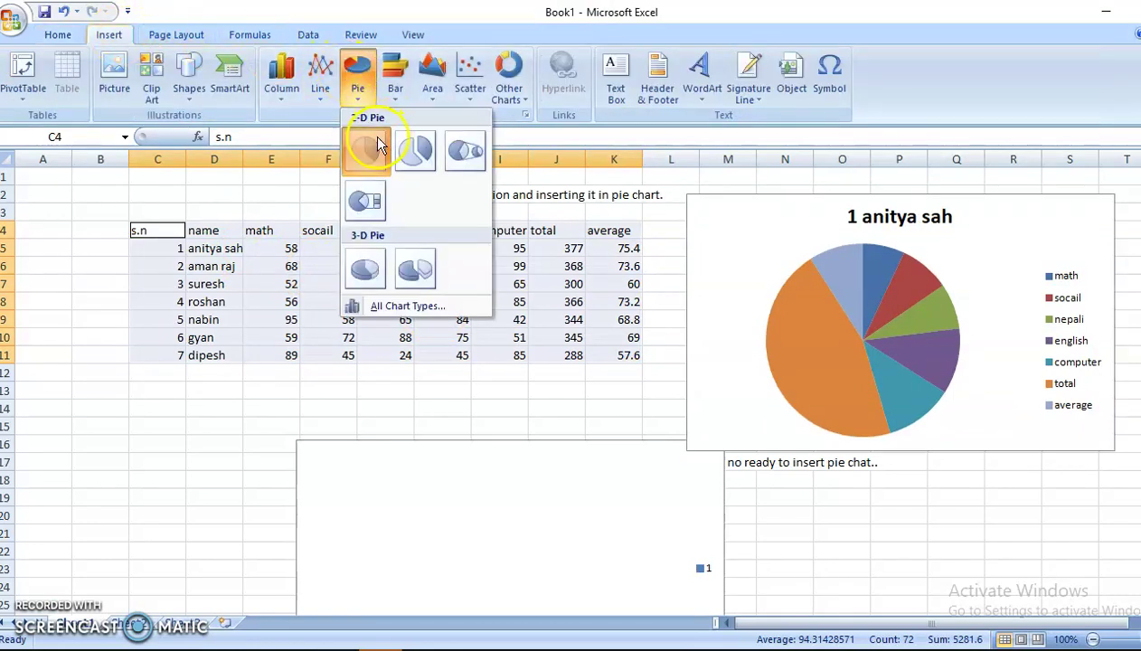
{"action": "left_click", "coordinate": [376, 141]}
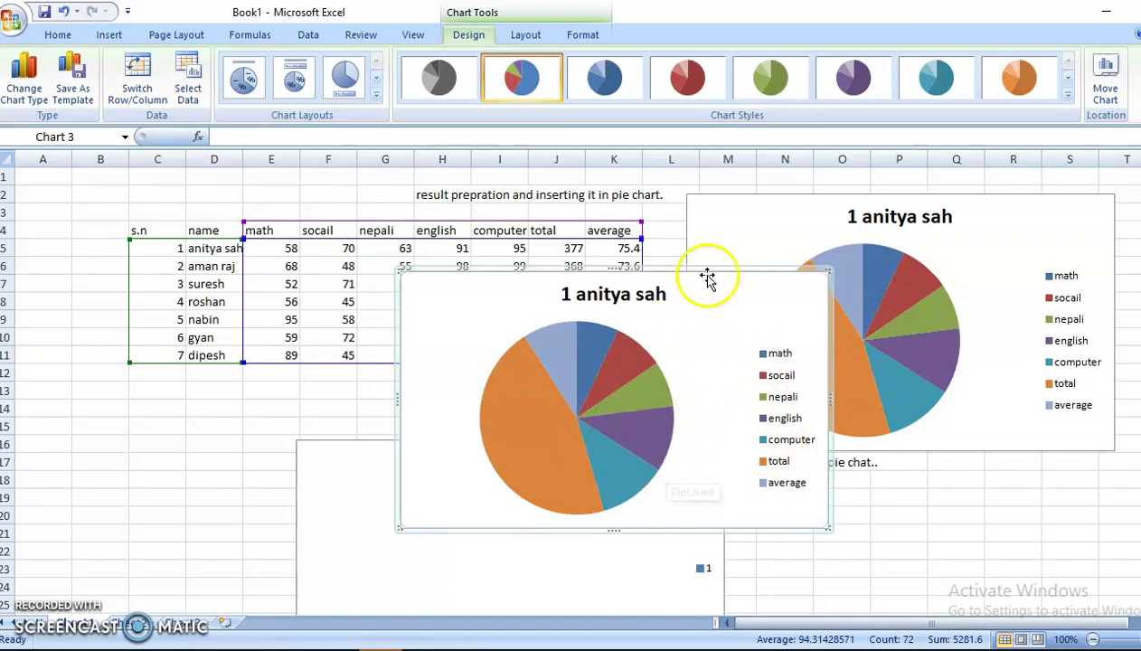
{"action": "left_click", "coordinate": [595, 92]}
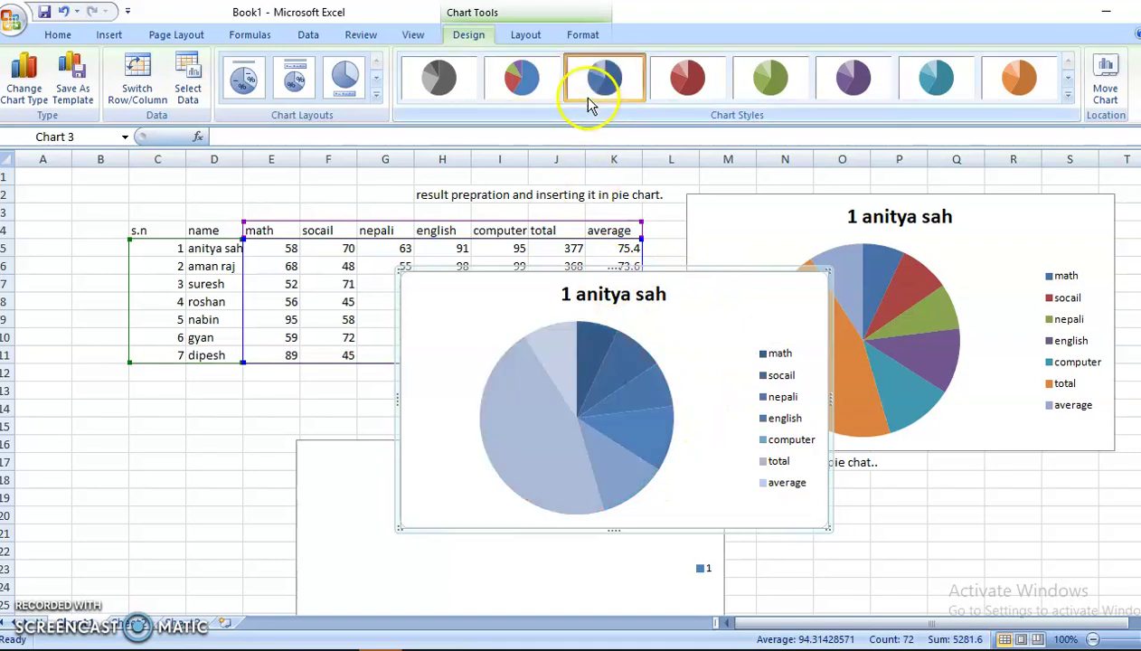
{"action": "left_click", "coordinate": [660, 86]}
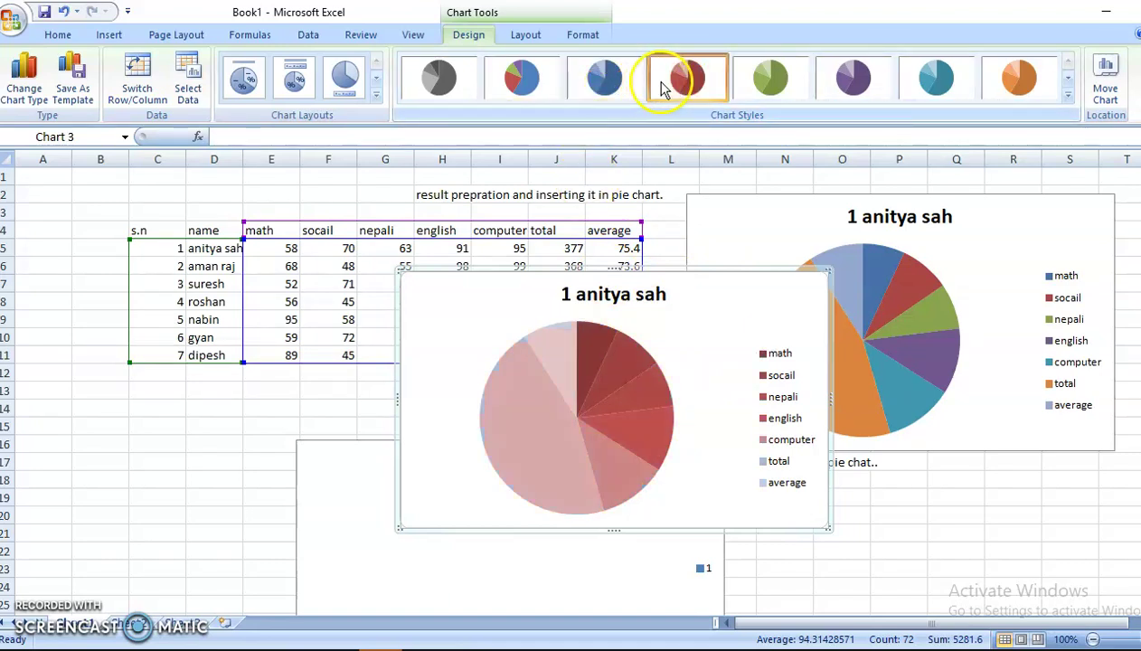
{"action": "left_click", "coordinate": [765, 86]}
{"action": "left_click", "coordinate": [521, 81]}
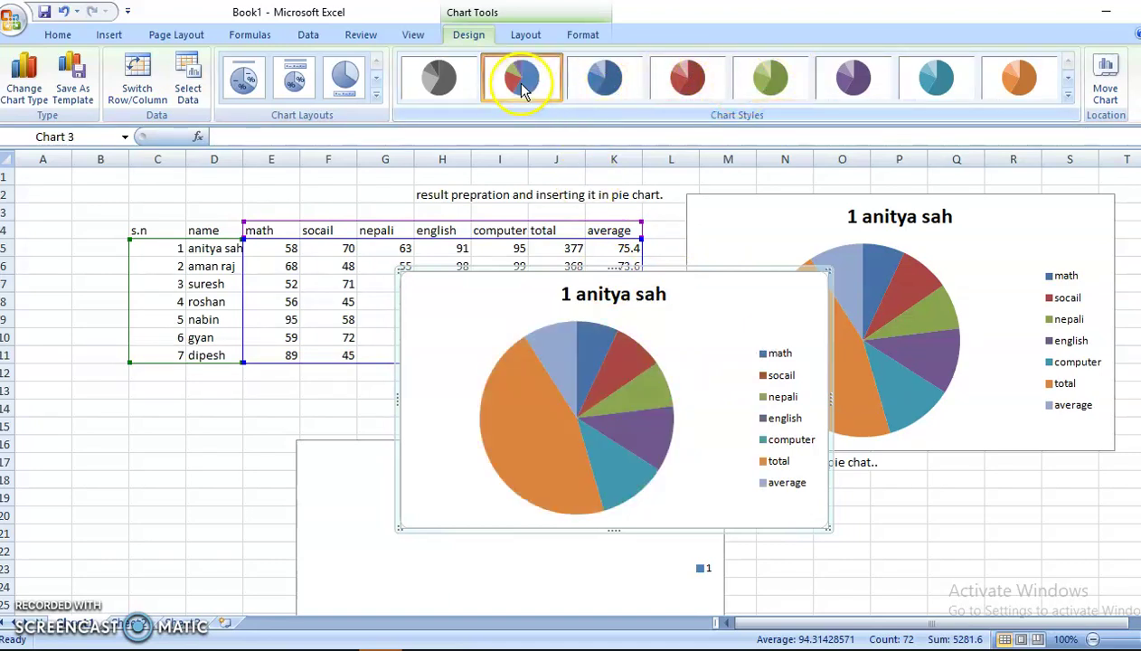
- Browse the View, Review, Data and Page Layout ribbons, then open the bar chart types
{"action": "left_click", "coordinate": [418, 36]}
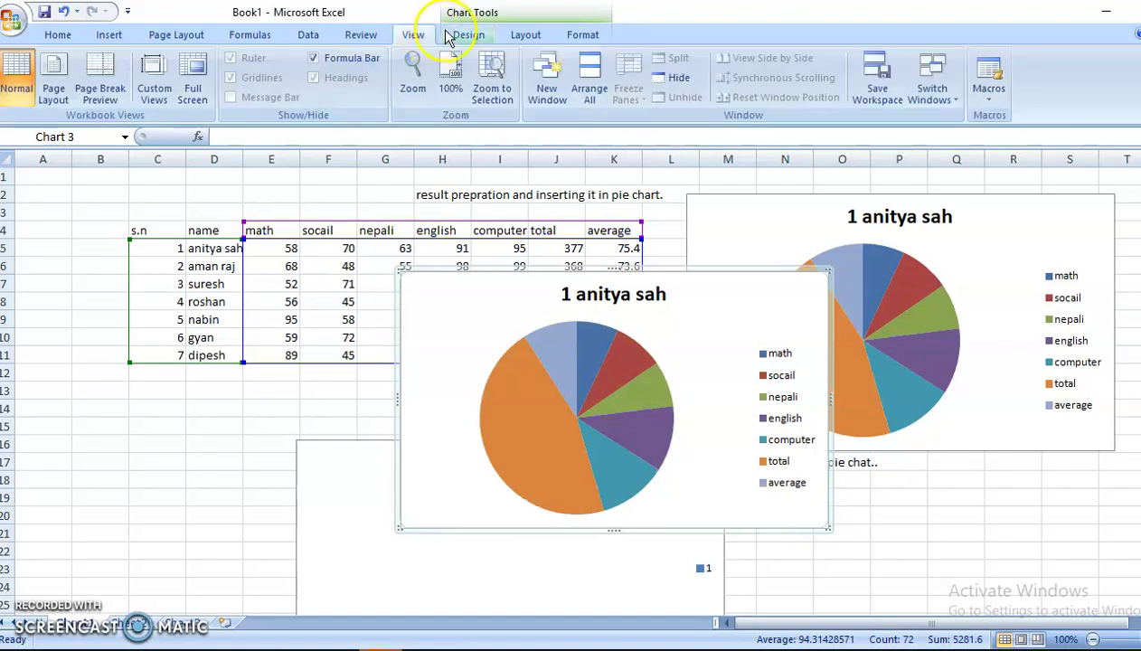
{"action": "left_click", "coordinate": [354, 35]}
{"action": "left_click", "coordinate": [306, 36]}
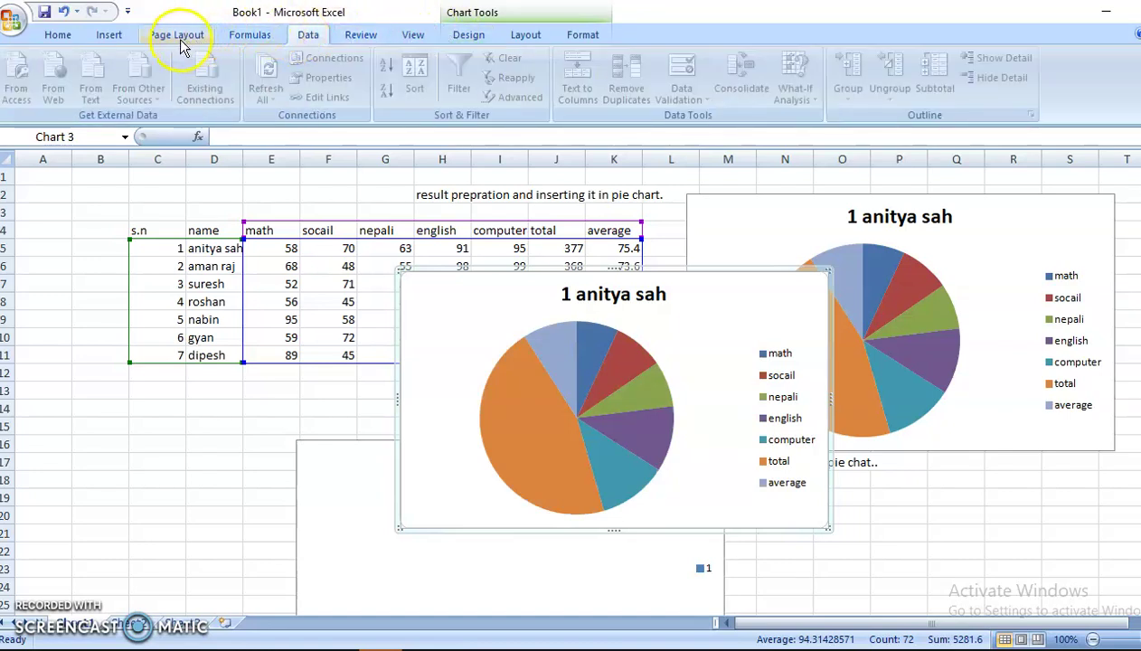
{"action": "left_click", "coordinate": [179, 36]}
{"action": "left_click", "coordinate": [111, 37]}
{"action": "left_click", "coordinate": [394, 90]}
- Change the chart to a clustered bar chart and position it below the data table
{"action": "left_click", "coordinate": [407, 155]}
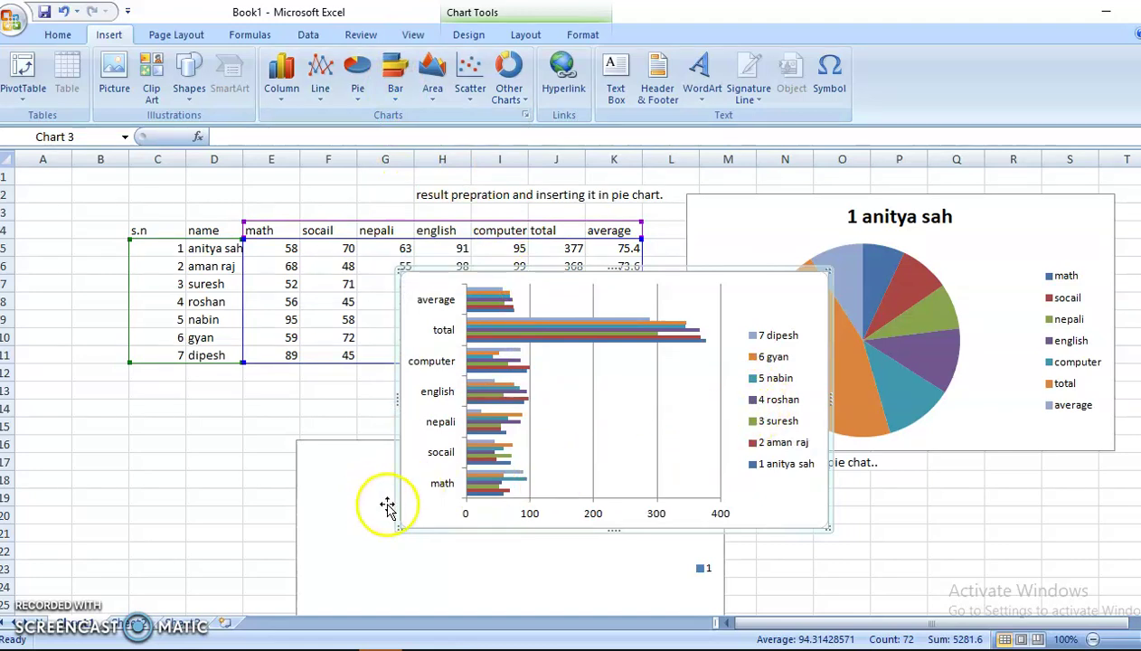
{"action": "mouse_move", "coordinate": [392, 523]}
{"action": "left_mouse_down"}
{"action": "mouse_move", "coordinate": [346, 546]}
{"action": "mouse_move", "coordinate": [301, 593]}
{"action": "left_mouse_up"}
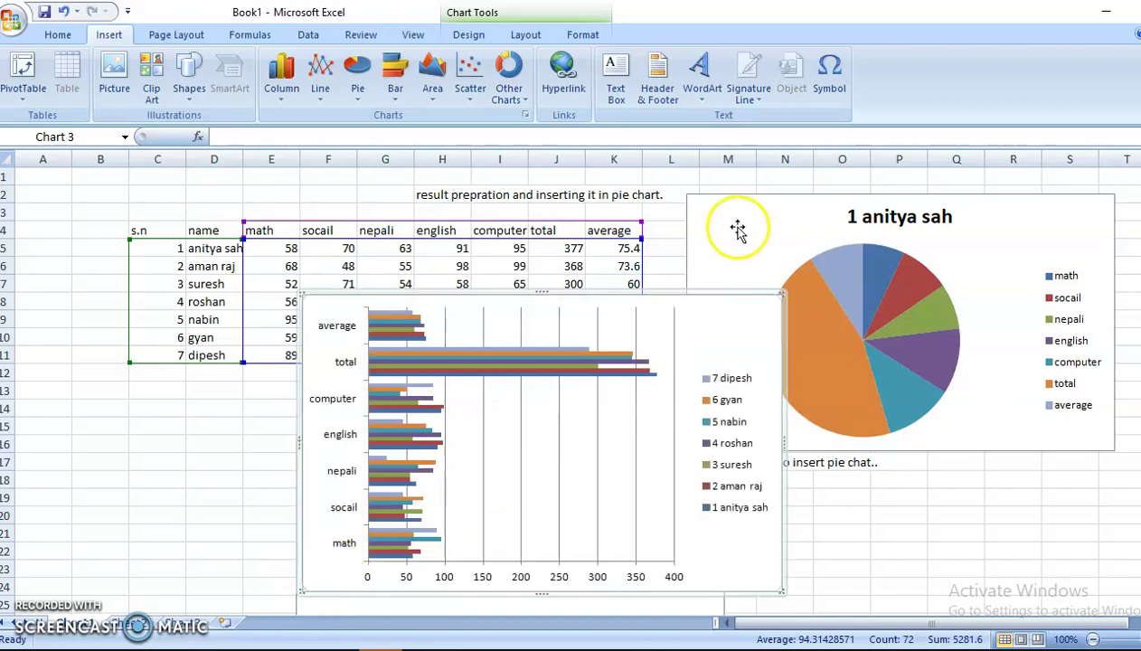
{"action": "left_click_drag", "start_coordinate": [775, 289], "coordinate": [679, 373]}
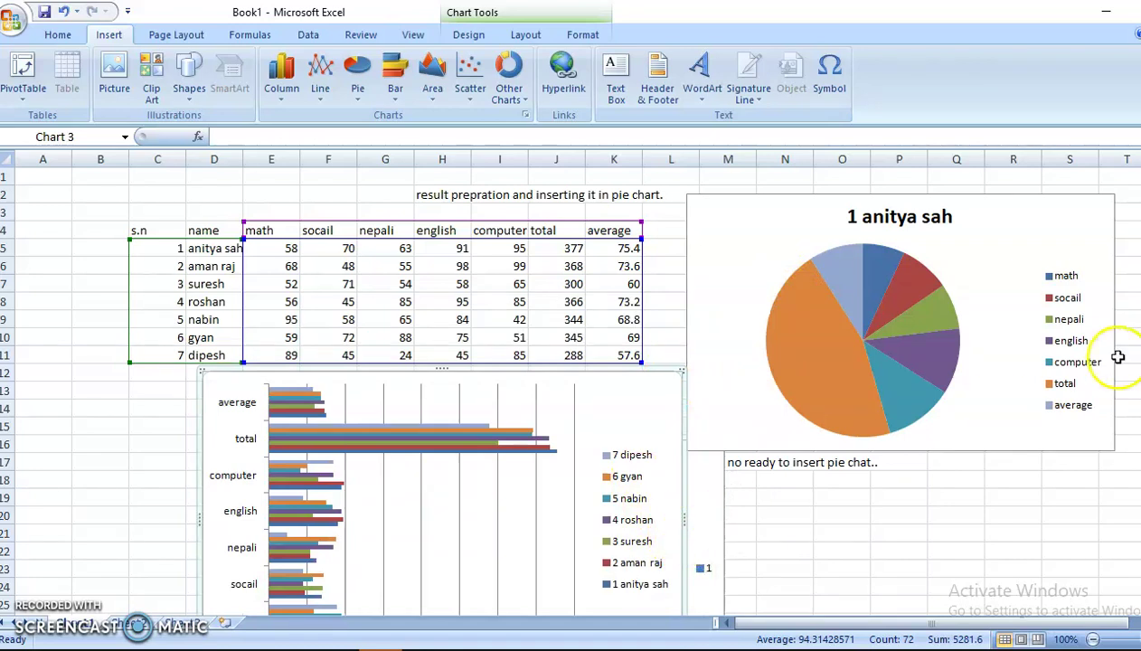
{"action": "left_click_drag", "start_coordinate": [1130, 299], "coordinate": [1131, 308]}
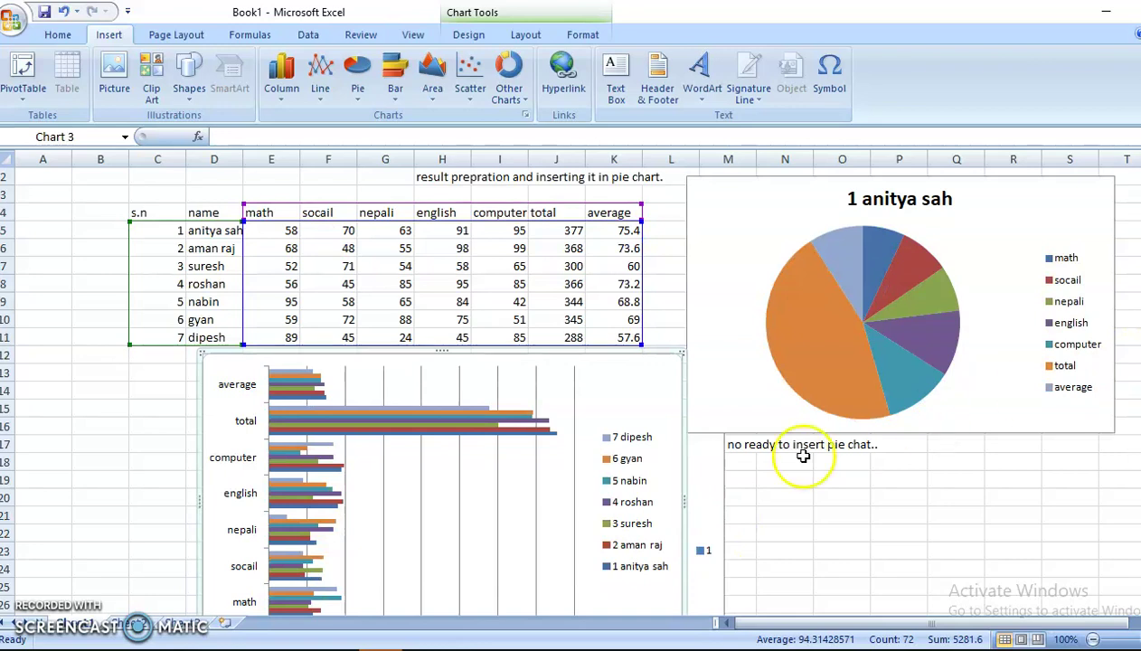
{"action": "left_click_drag", "start_coordinate": [682, 607], "coordinate": [671, 562]}
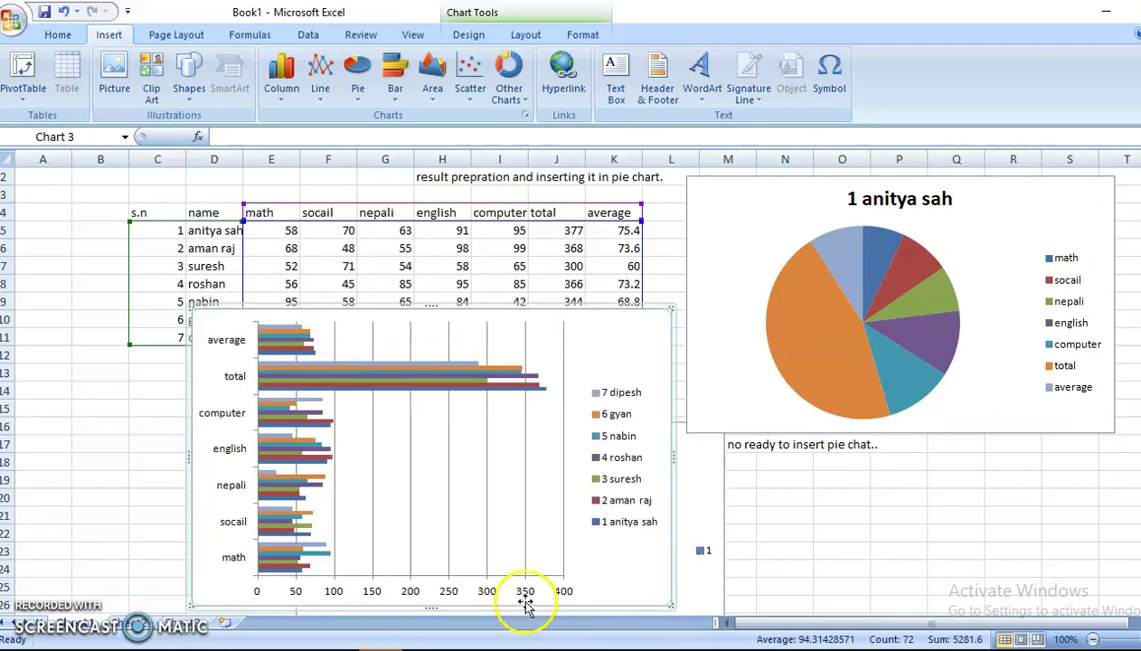
{"action": "left_click_drag", "start_coordinate": [526, 611], "coordinate": [523, 567]}
{"action": "left_click_drag", "start_coordinate": [479, 403], "coordinate": [456, 404]}
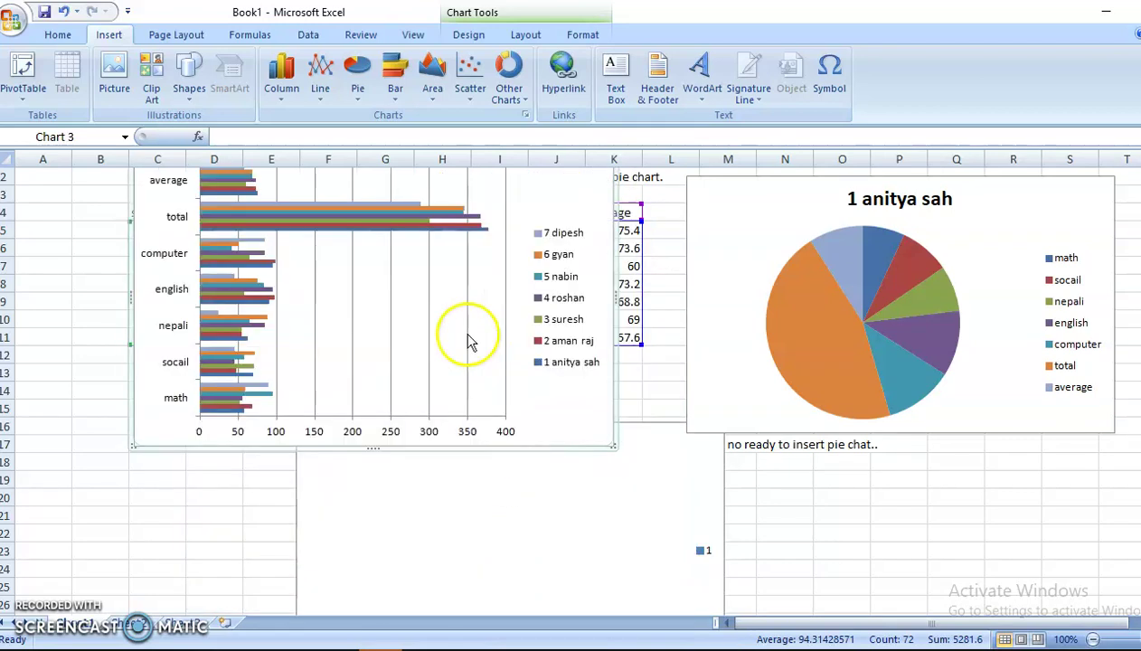
{"action": "mouse_move", "coordinate": [528, 399]}
{"action": "left_mouse_down"}
{"action": "mouse_move", "coordinate": [582, 496]}
{"action": "mouse_move", "coordinate": [566, 483]}
{"action": "left_mouse_up"}
{"action": "left_click_drag", "start_coordinate": [575, 522], "coordinate": [553, 599]}
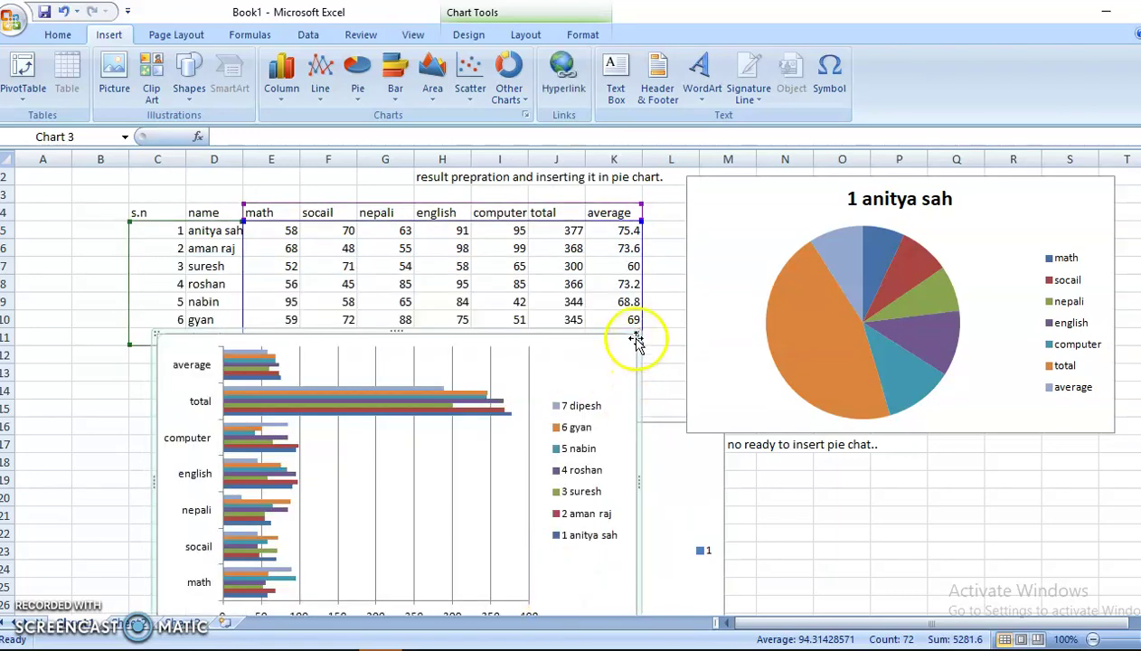
- Shorten the bar chart so the dipesh row shows and raise its plot area
{"action": "left_click_drag", "start_coordinate": [639, 332], "coordinate": [630, 385]}
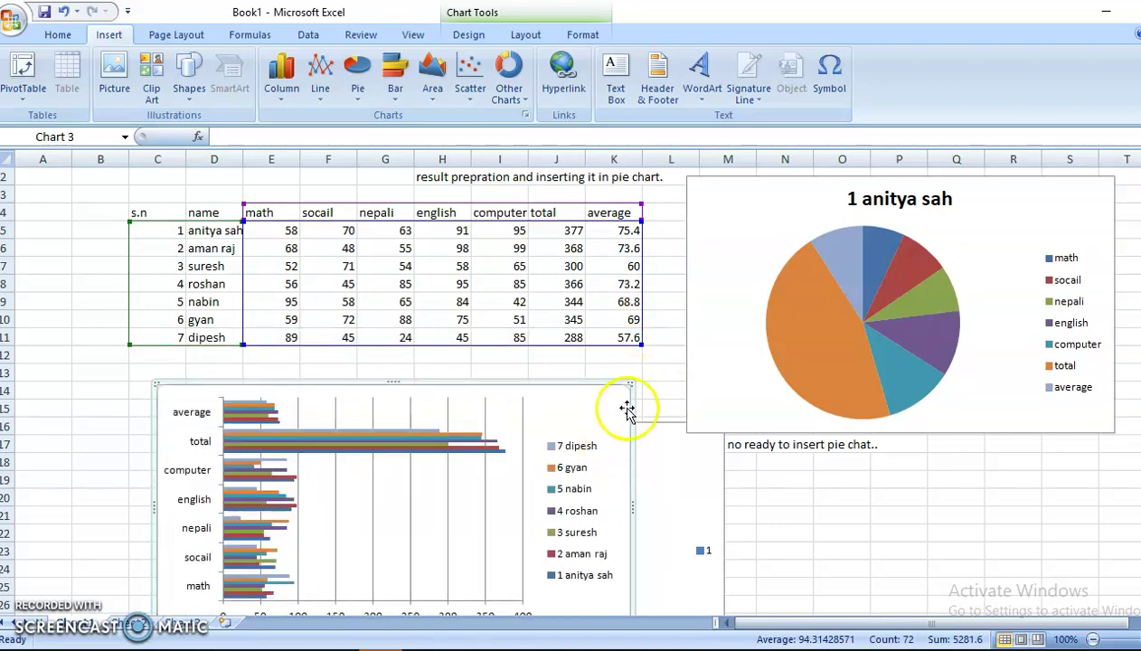
{"action": "left_click", "coordinate": [415, 514]}
{"action": "left_click_drag", "start_coordinate": [420, 478], "coordinate": [420, 477]}
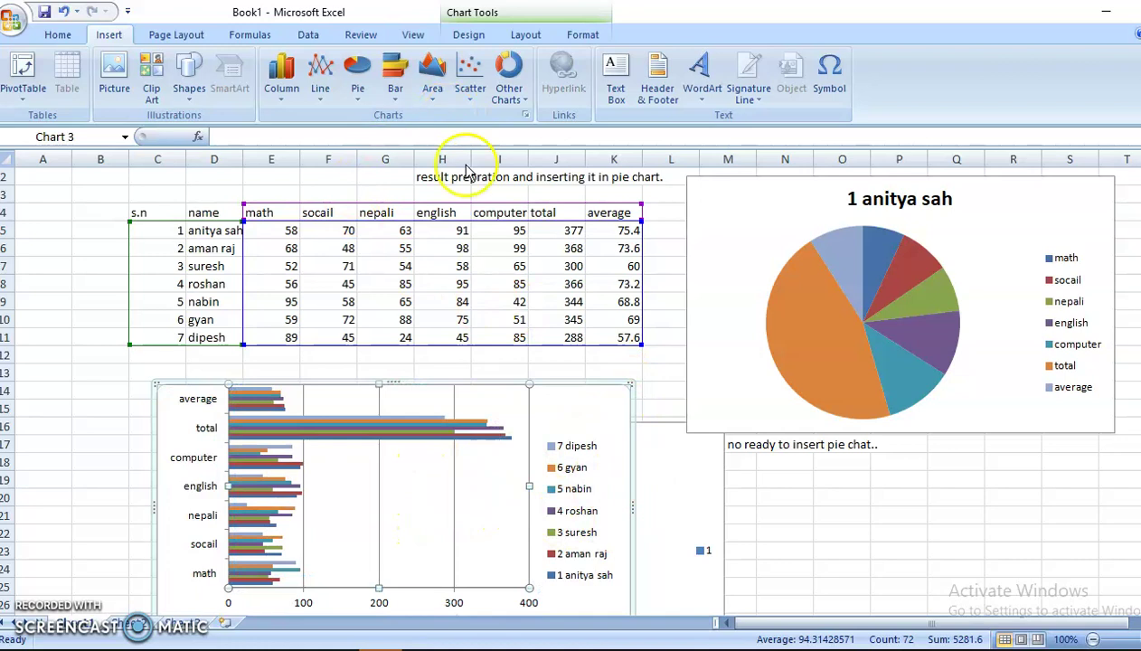
- Enter 'in this way we can insert pie chart' in N21 and 'and bar chart too..' in O22
{"action": "left_click", "coordinate": [747, 488]}
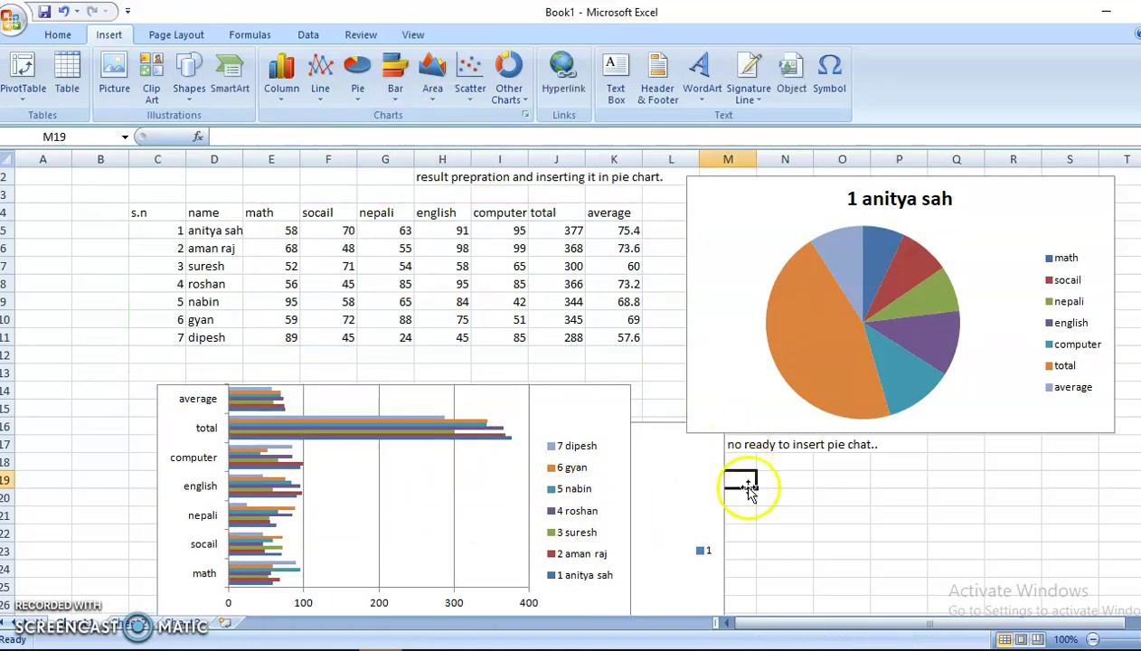
{"action": "left_click", "coordinate": [781, 514]}
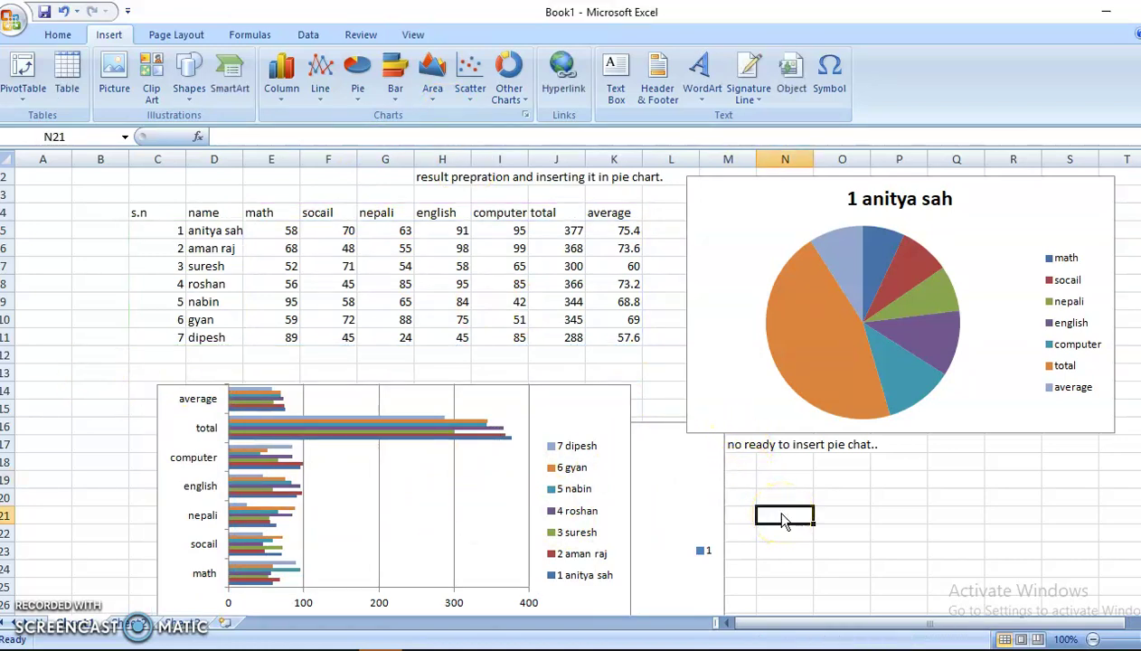
{"action": "type", "text": "in"}
{"action": "type", "text": "his way"}
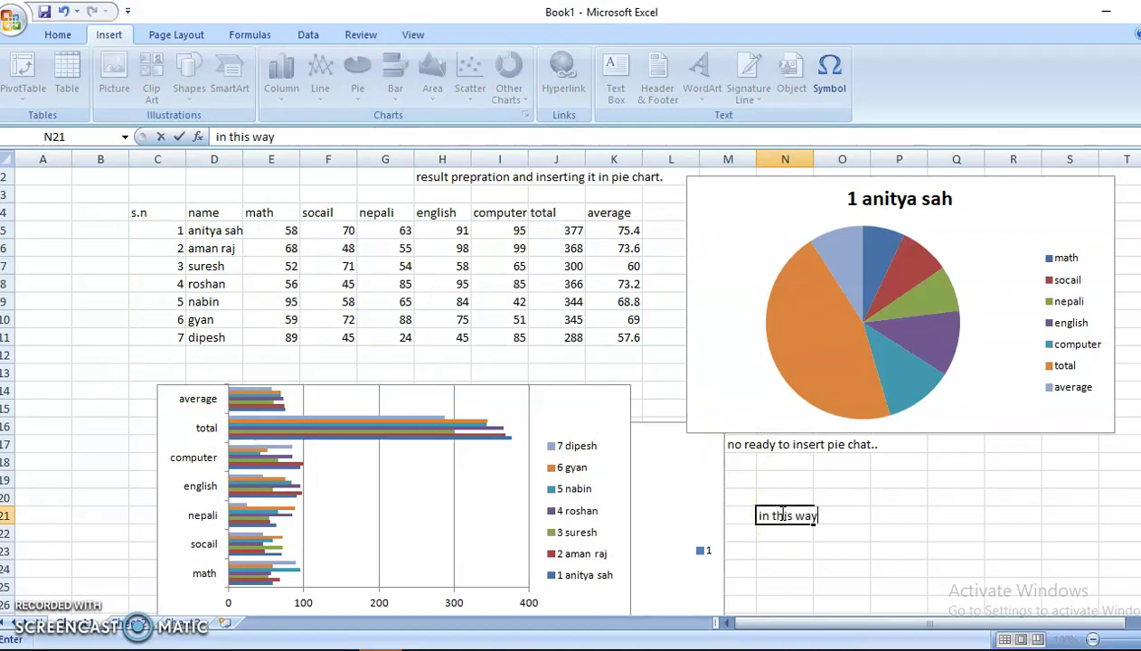
{"action": "type", "text": "we"}
{"action": "type", "text": " can "}
{"action": "type", "text": "insert"}
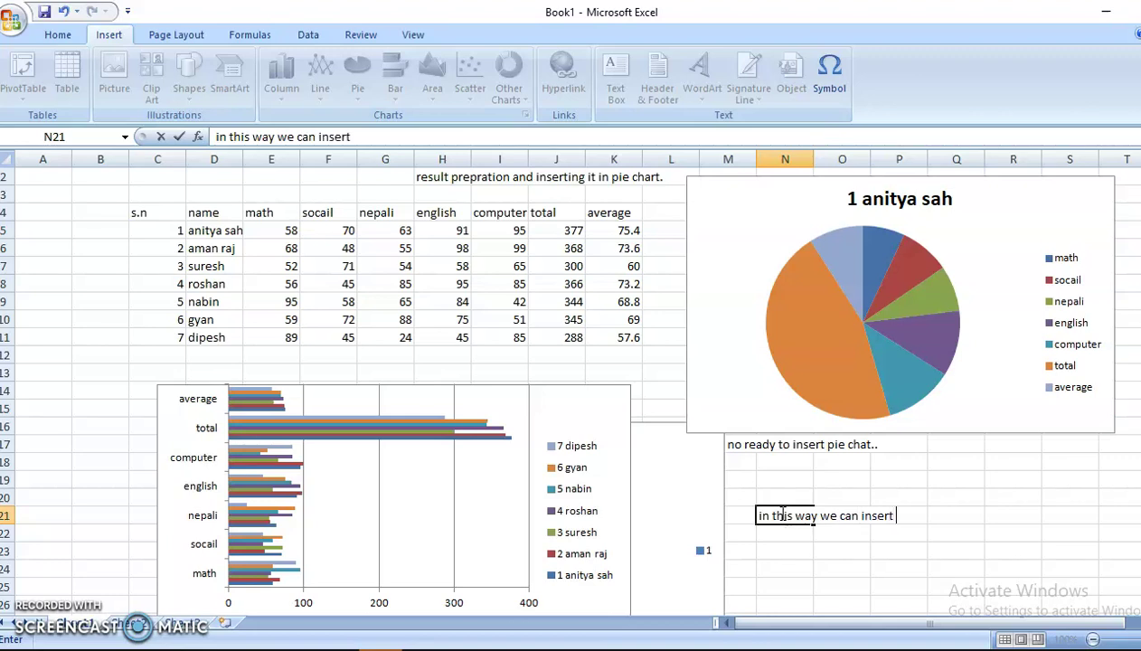
{"action": "type", "text": "e chart"}
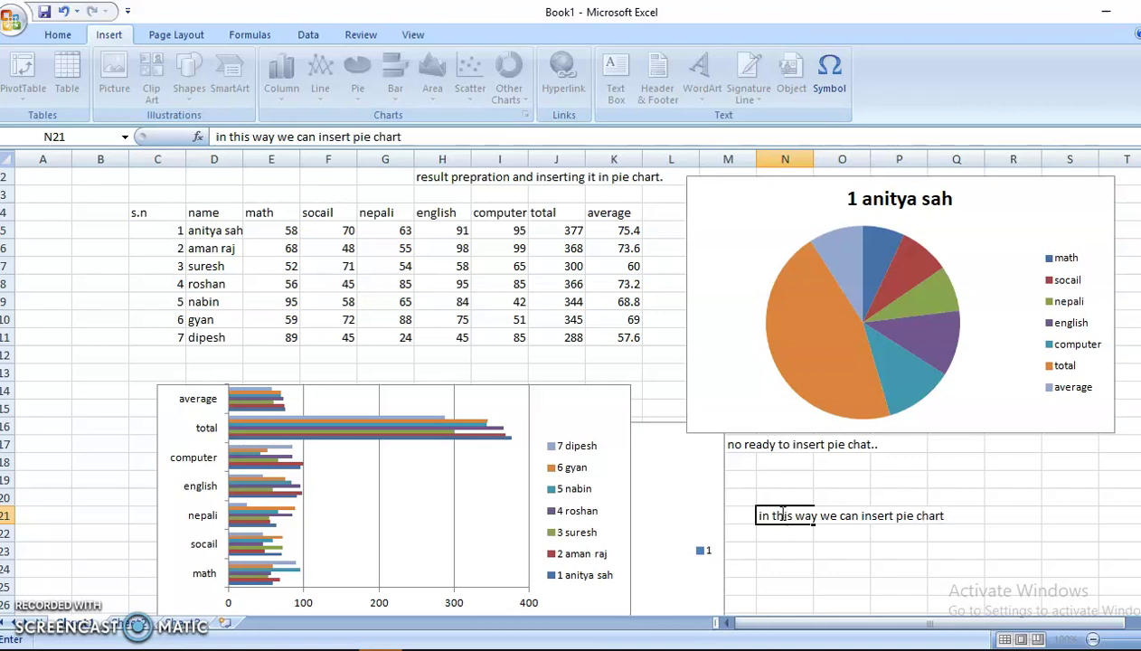
{"action": "key", "text": "Return"}
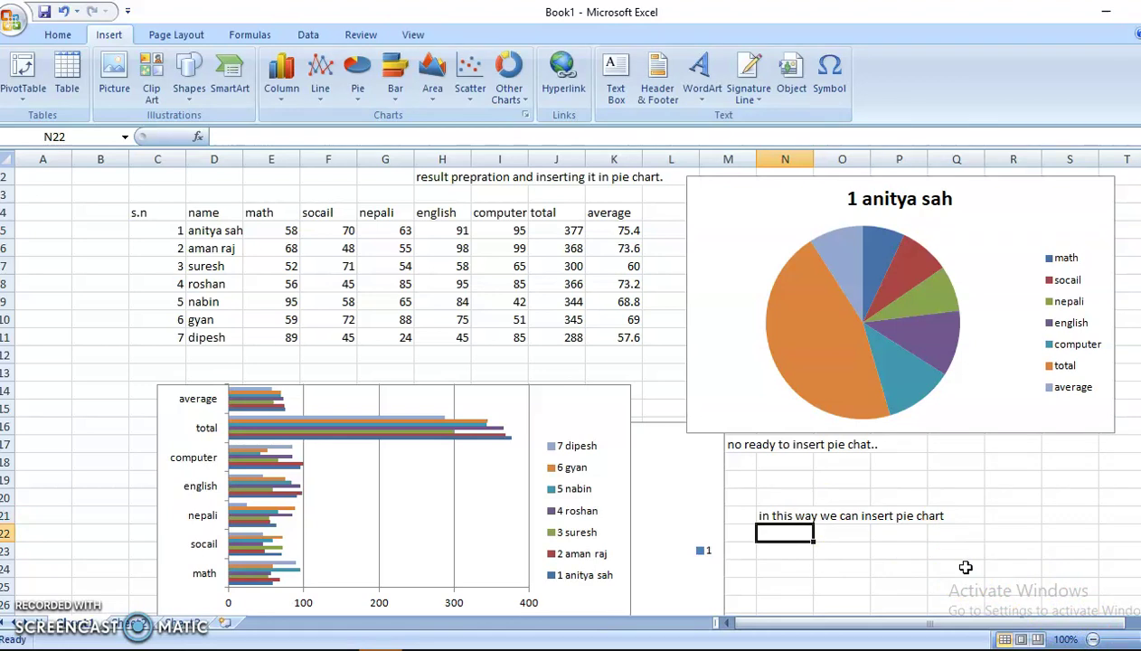
{"action": "left_click", "coordinate": [866, 532]}
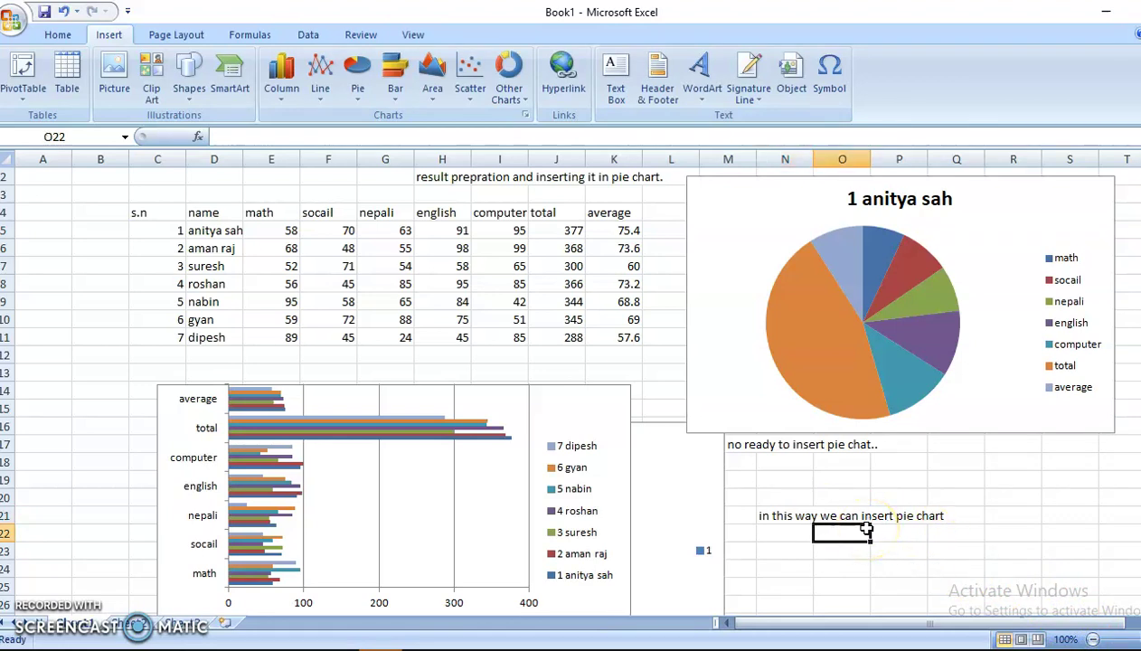
{"action": "type", "text": "and"}
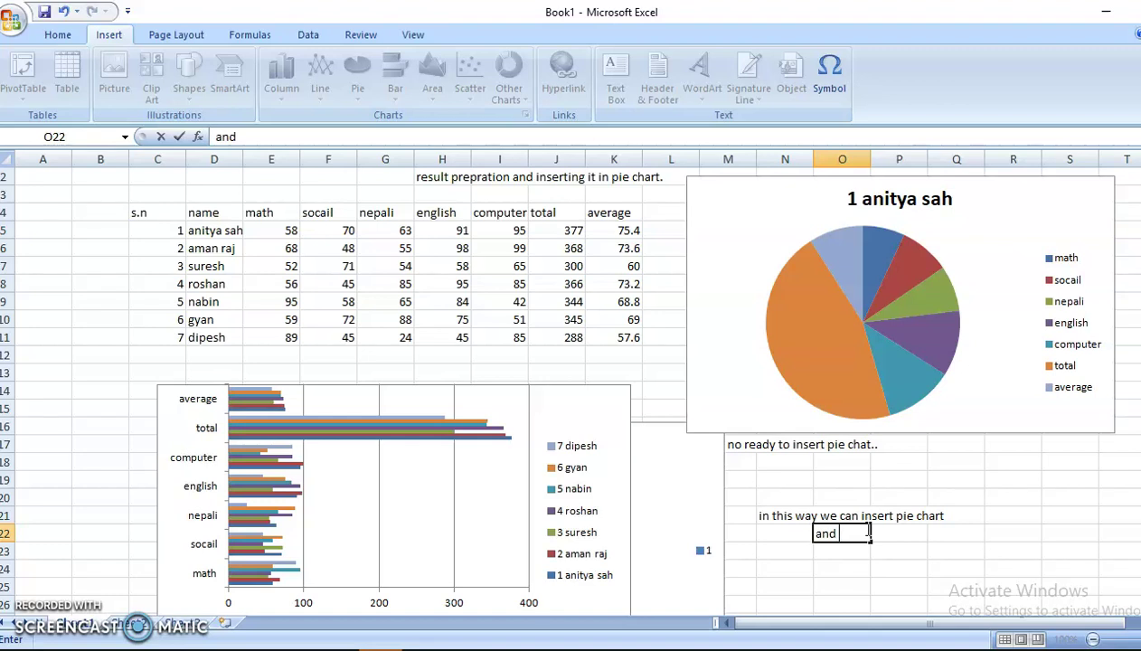
{"action": "type", "text": "c"}
{"action": "type", "text": "oo.."}
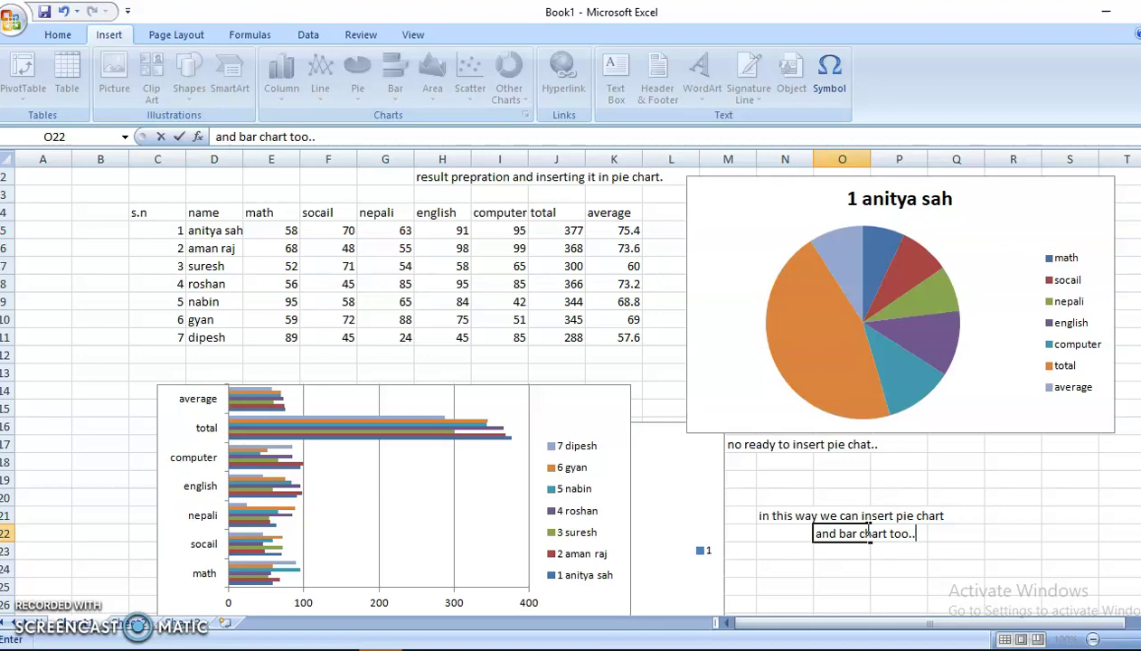